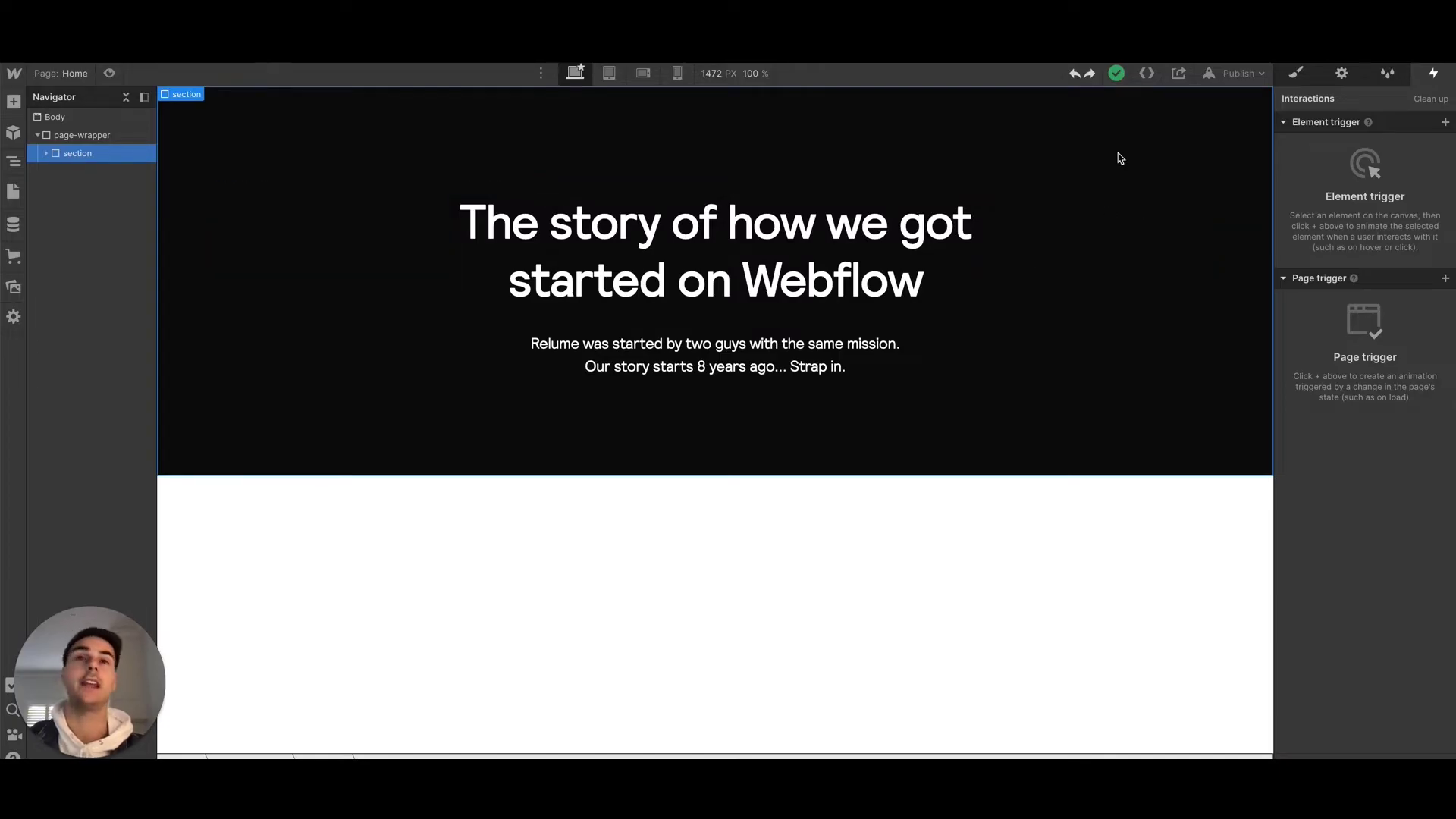
Add a div block inside page-wrapper, below the hero section, and give it the class timeline.
{"action": "left_click", "coordinate": [86, 135]}
{"action": "key", "text": "ctrl+k"}
{"action": "type", "text": "d"}
{"action": "key", "text": "Return"}
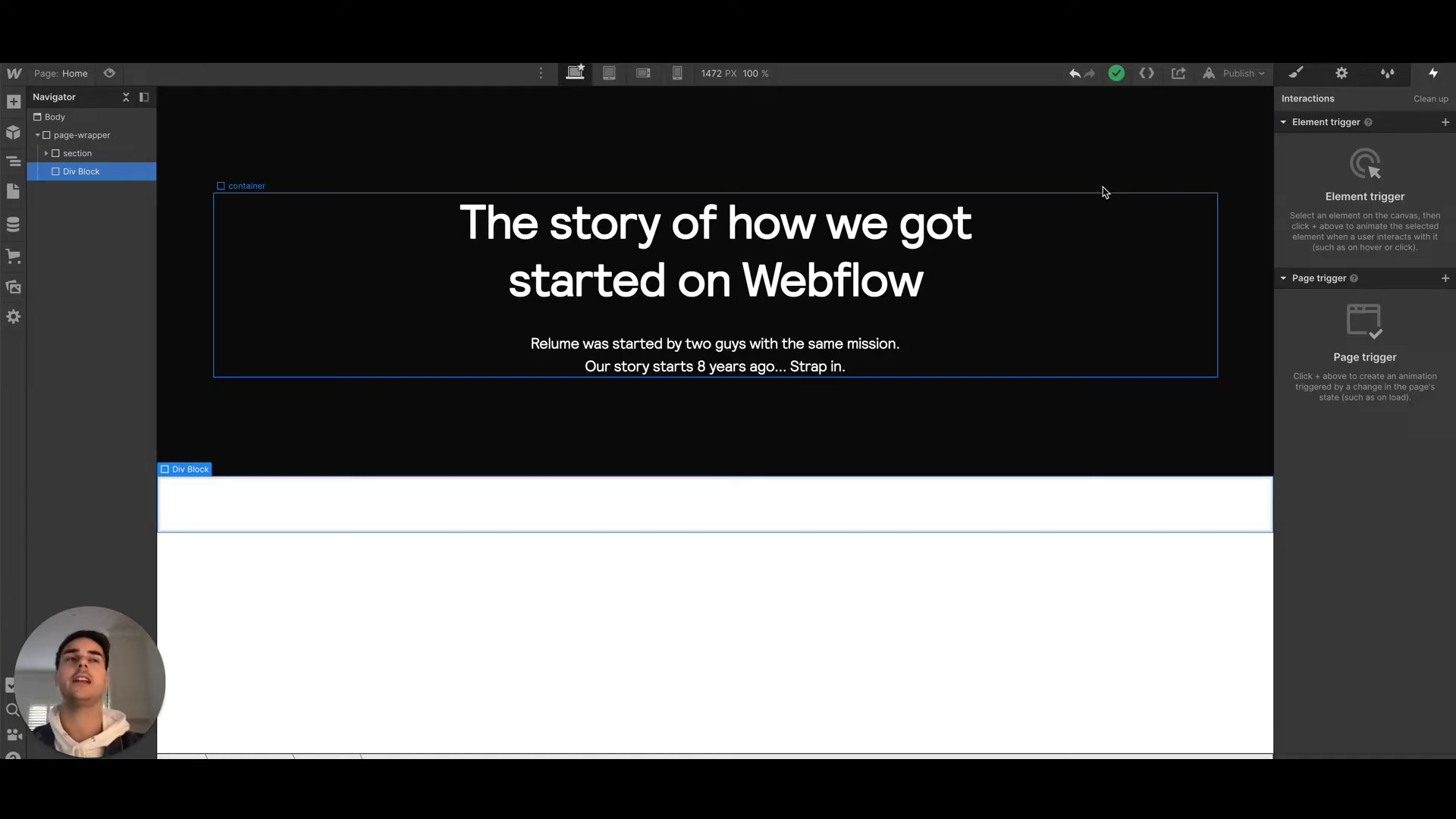
{"action": "left_click", "coordinate": [1295, 73]}
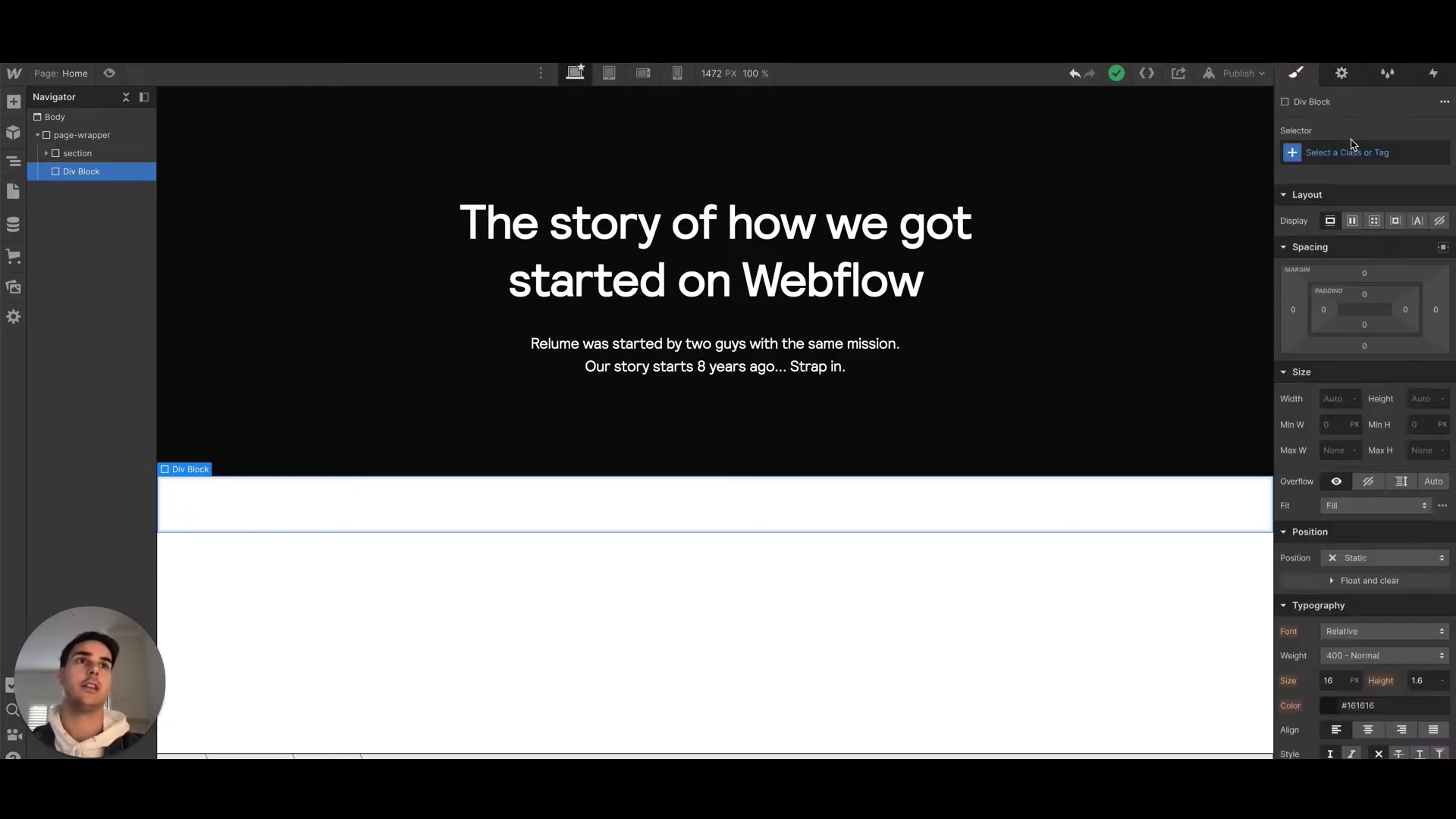
{"action": "left_click", "coordinate": [1345, 151]}
{"action": "type", "text": "ti"}
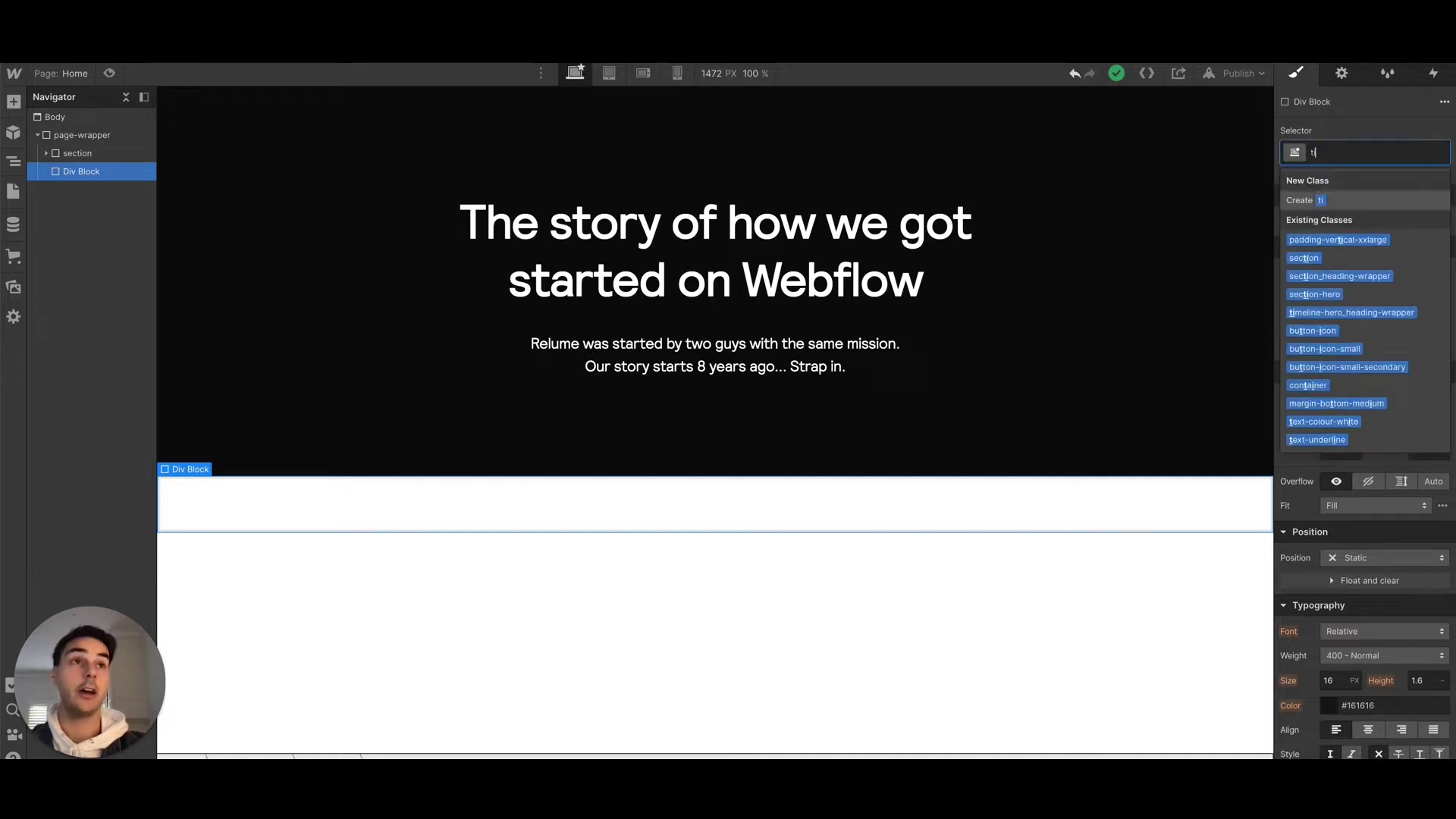
{"action": "type", "text": "meline"}
{"action": "key", "text": "Return"}
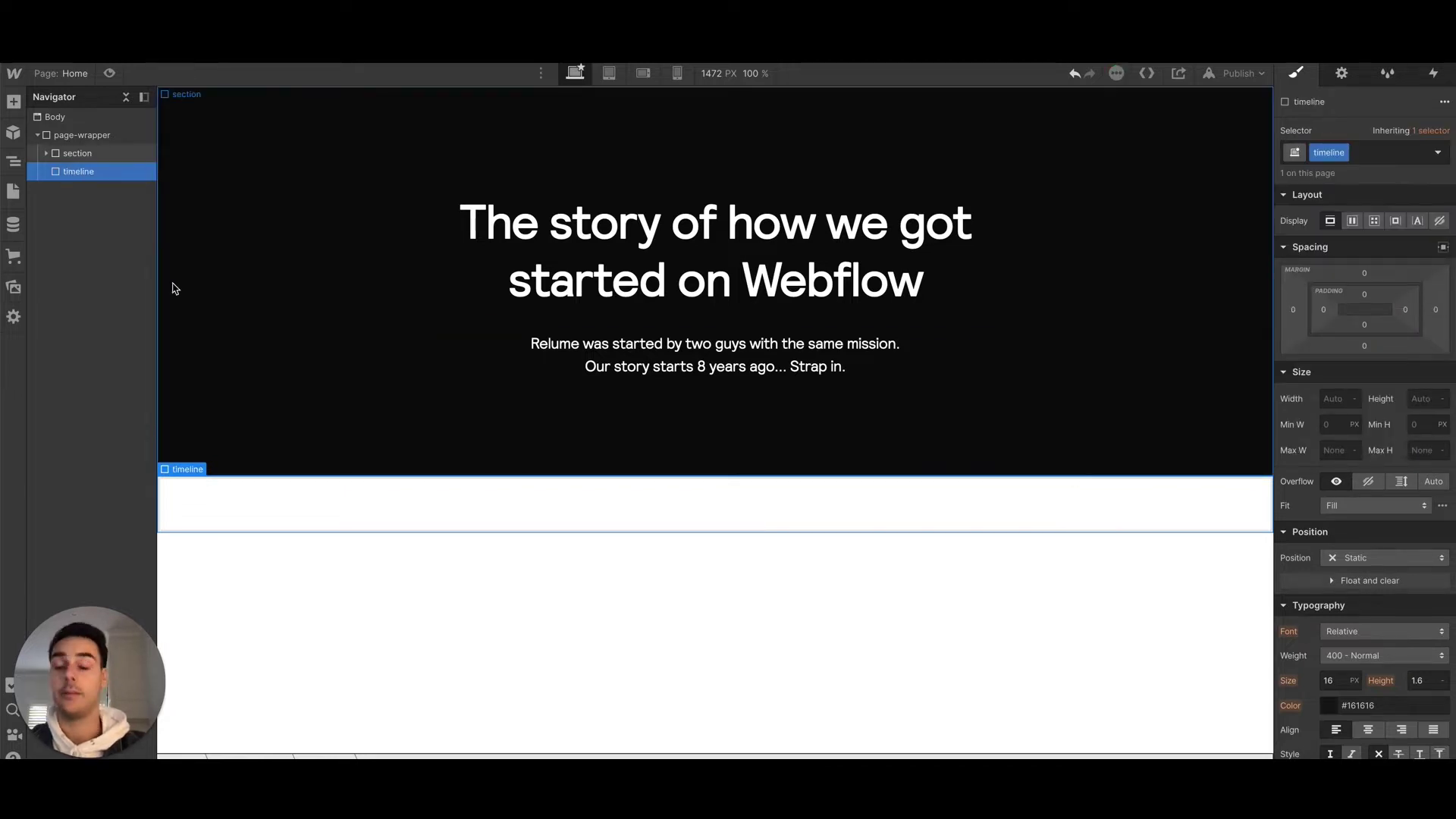
Add a div block inside the timeline div and apply the existing container class to it.
{"action": "key", "text": "ctrl+e"}
{"action": "type", "text": "ti"}
{"action": "key", "text": "BackSpace"}
{"action": "key", "text": "BackSpace"}
{"action": "type", "text": "div"}
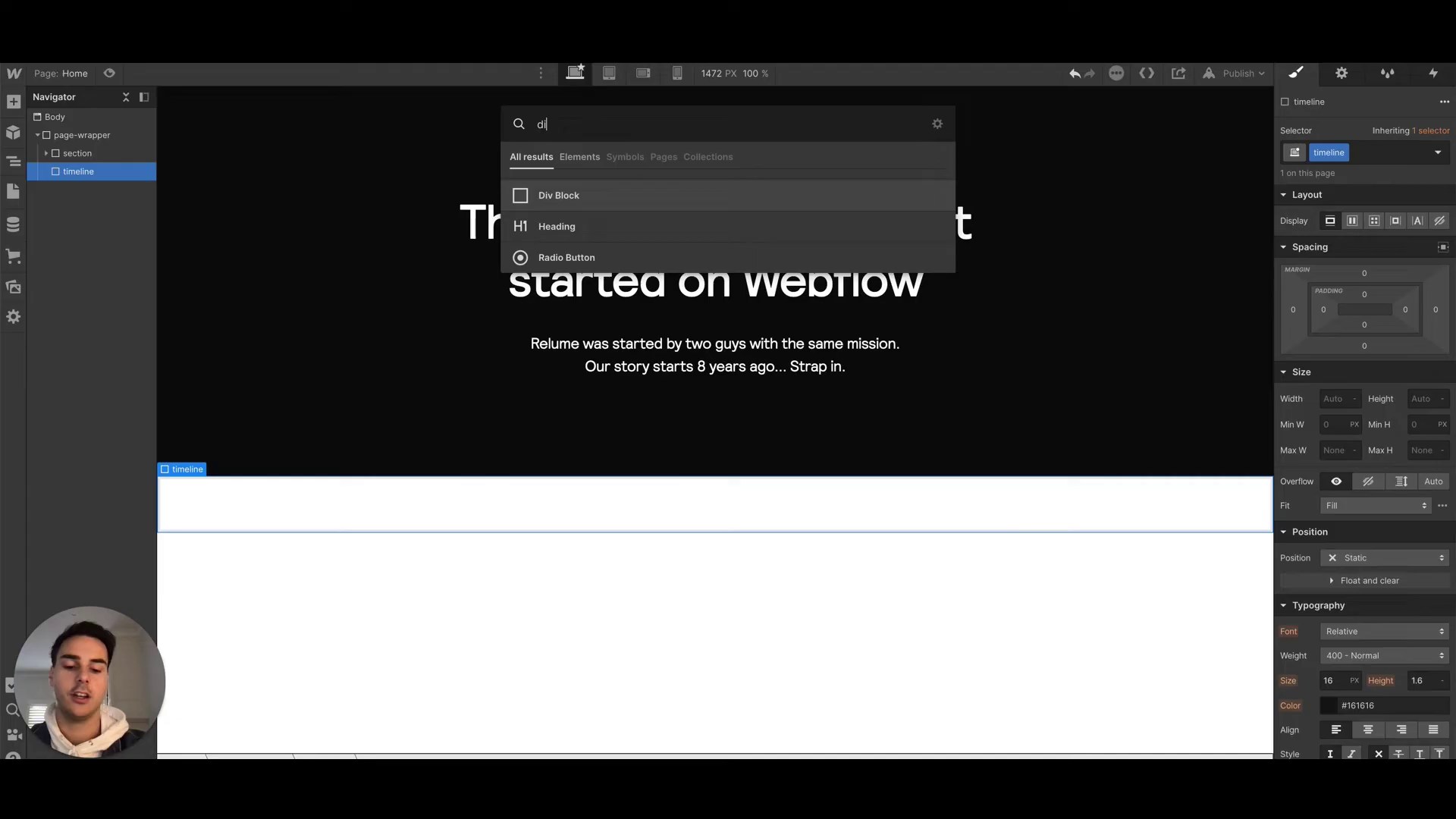
{"action": "key", "text": "Return"}
{"action": "left_click", "coordinate": [1348, 151]}
{"action": "type", "text": "container"}
{"action": "key", "text": "Return"}
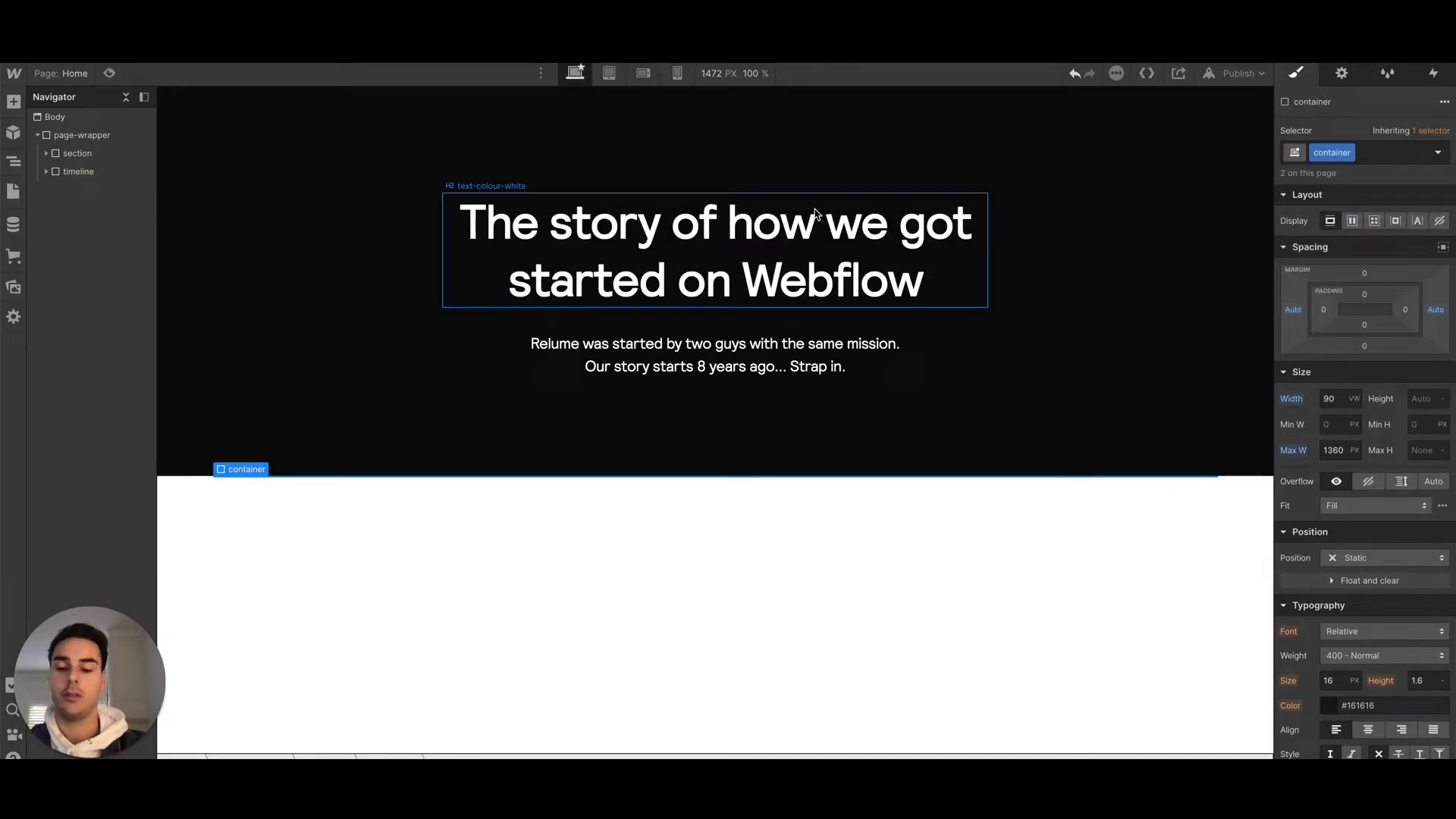
Add a div block inside the timeline's container and give it the class timeline_wrapper.
{"action": "key", "text": "ctrl+e"}
{"action": "type", "text": "div"}
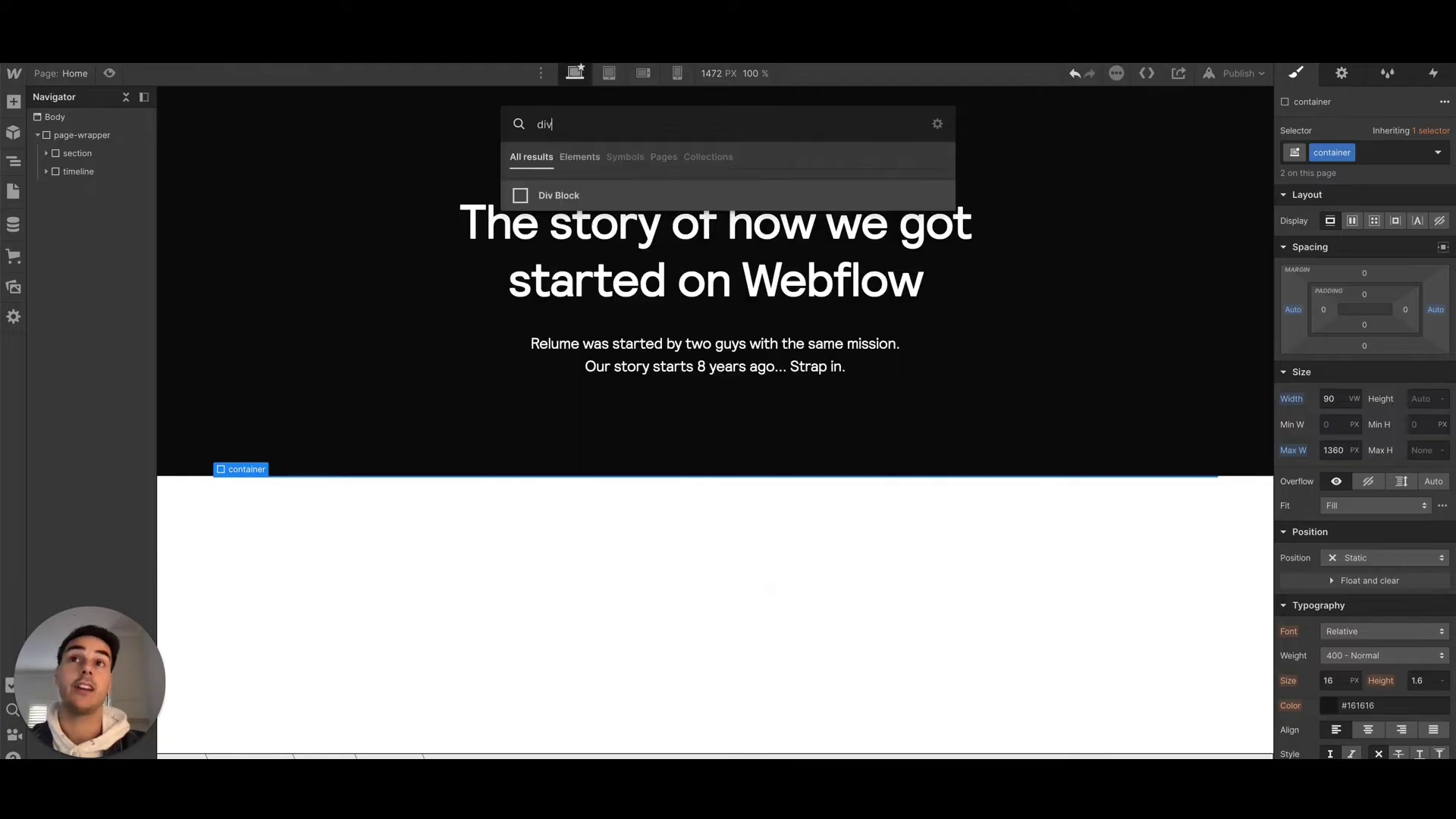
{"action": "key", "text": "Return"}
{"action": "left_click", "coordinate": [1353, 151]}
{"action": "type", "text": "tim"}
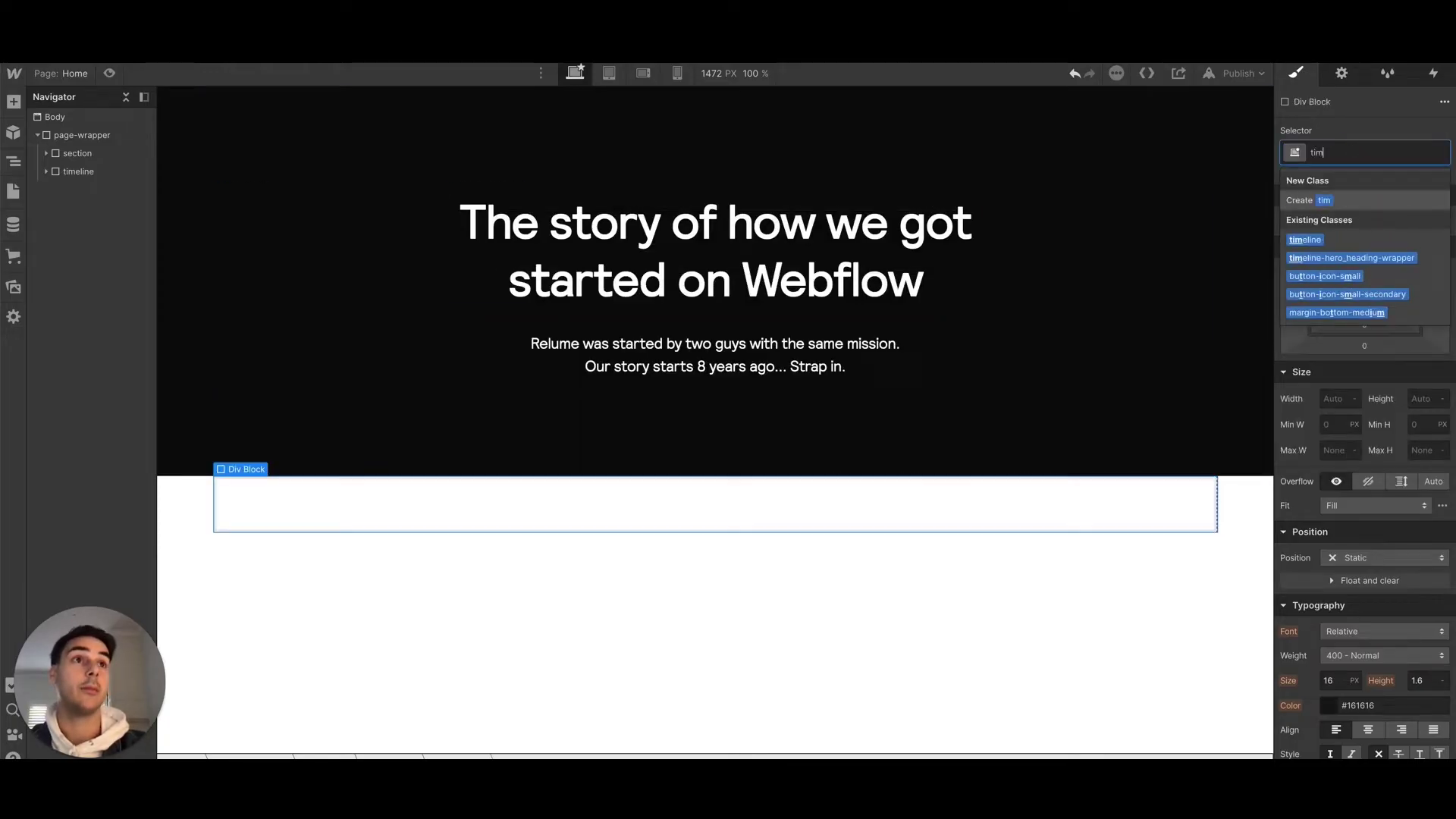
{"action": "type", "text": "eline_wrapper"}
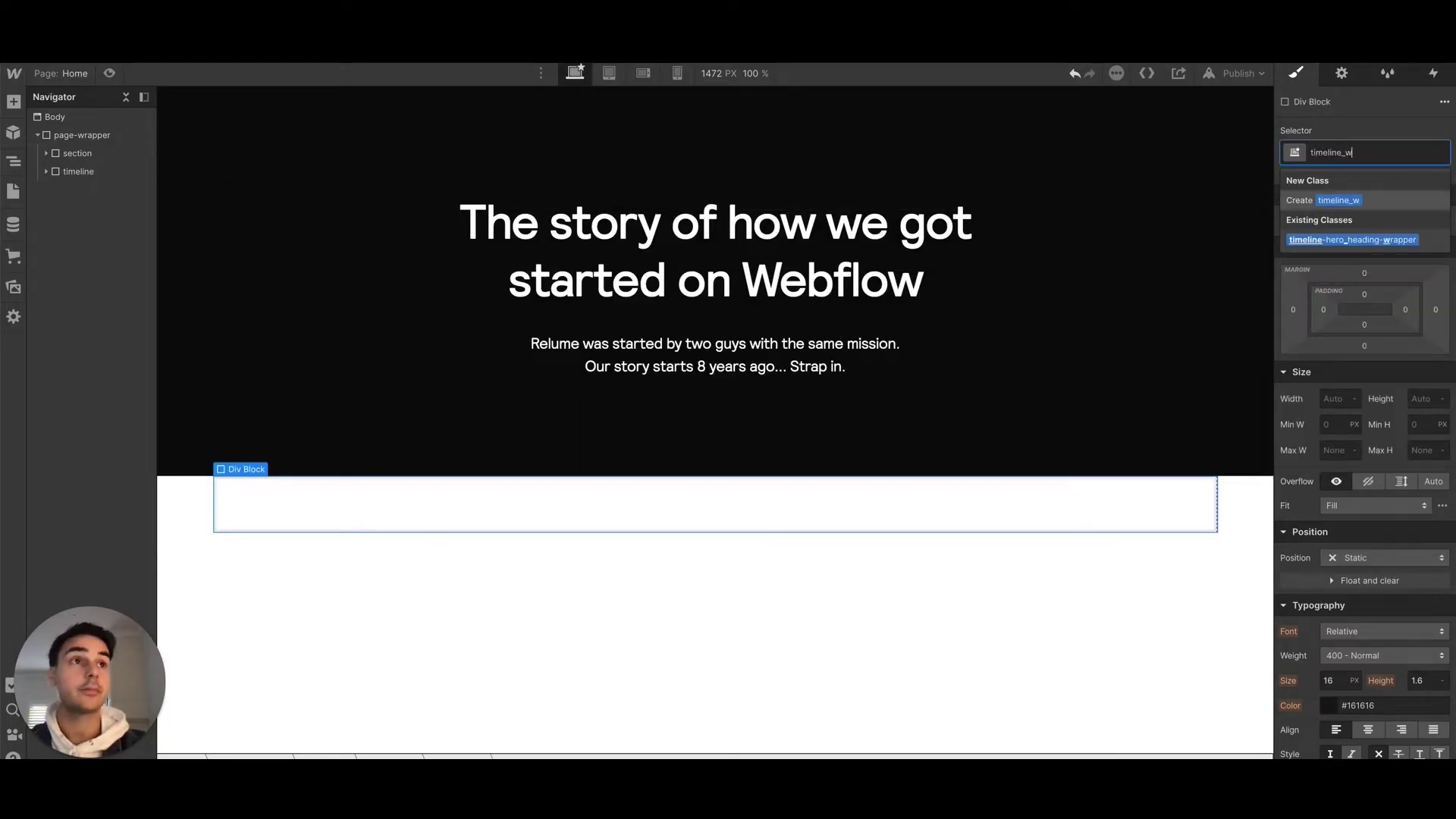
{"action": "key", "text": "Return"}
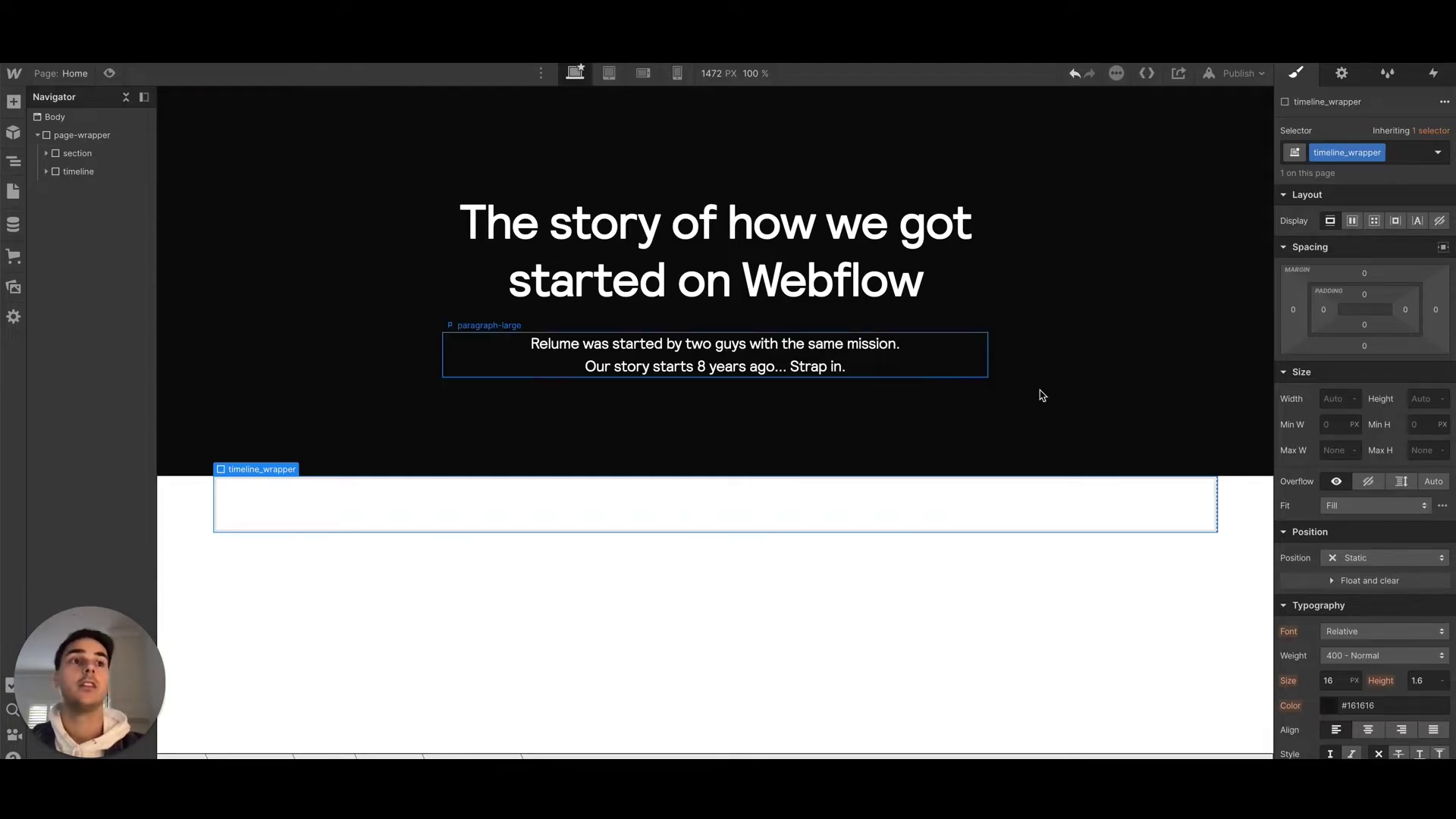
Make timeline_wrapper a flexbox with vertical direction and centred alignment.
{"action": "left_click", "coordinate": [1351, 220]}
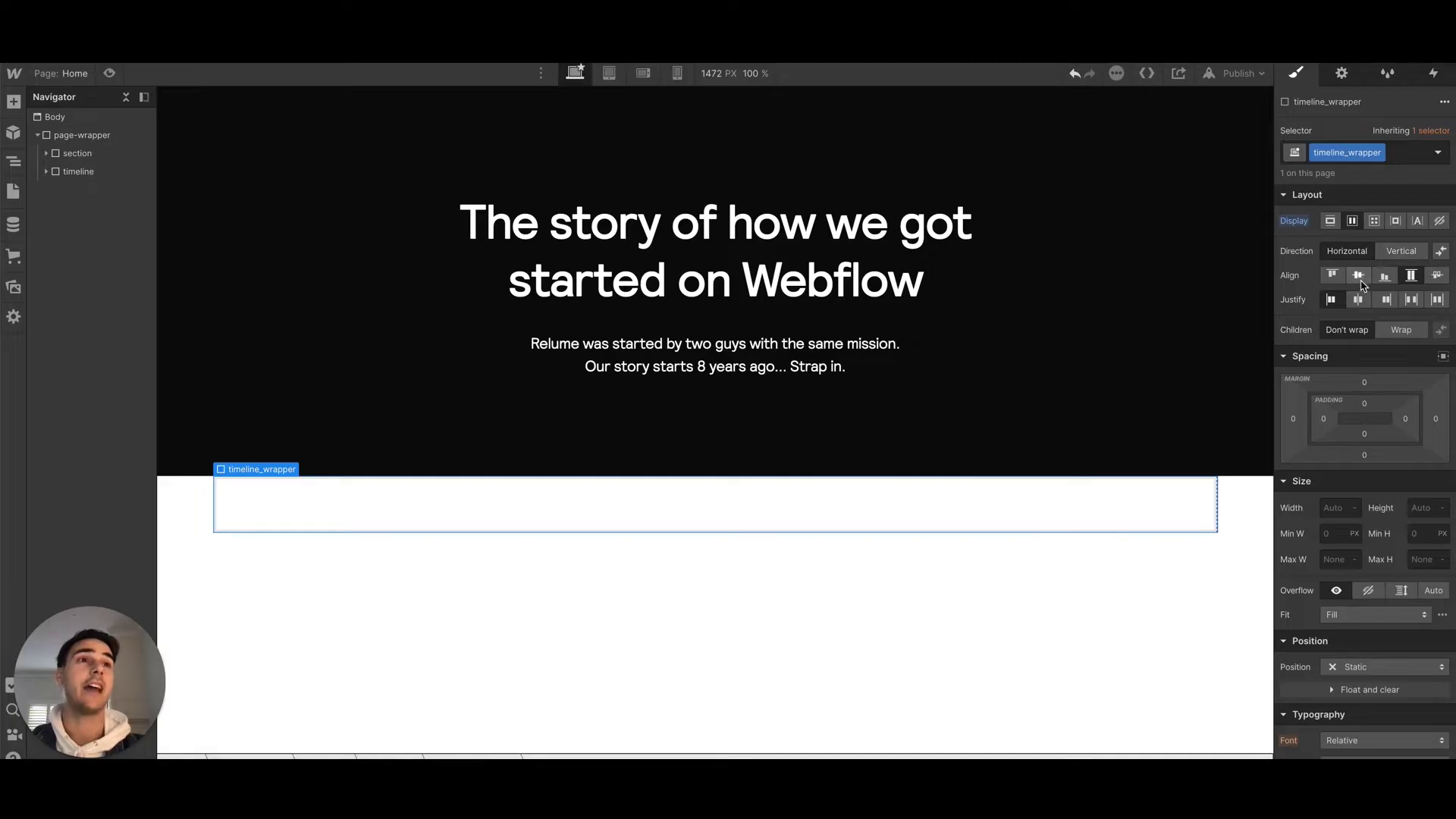
{"action": "left_click", "coordinate": [1401, 251]}
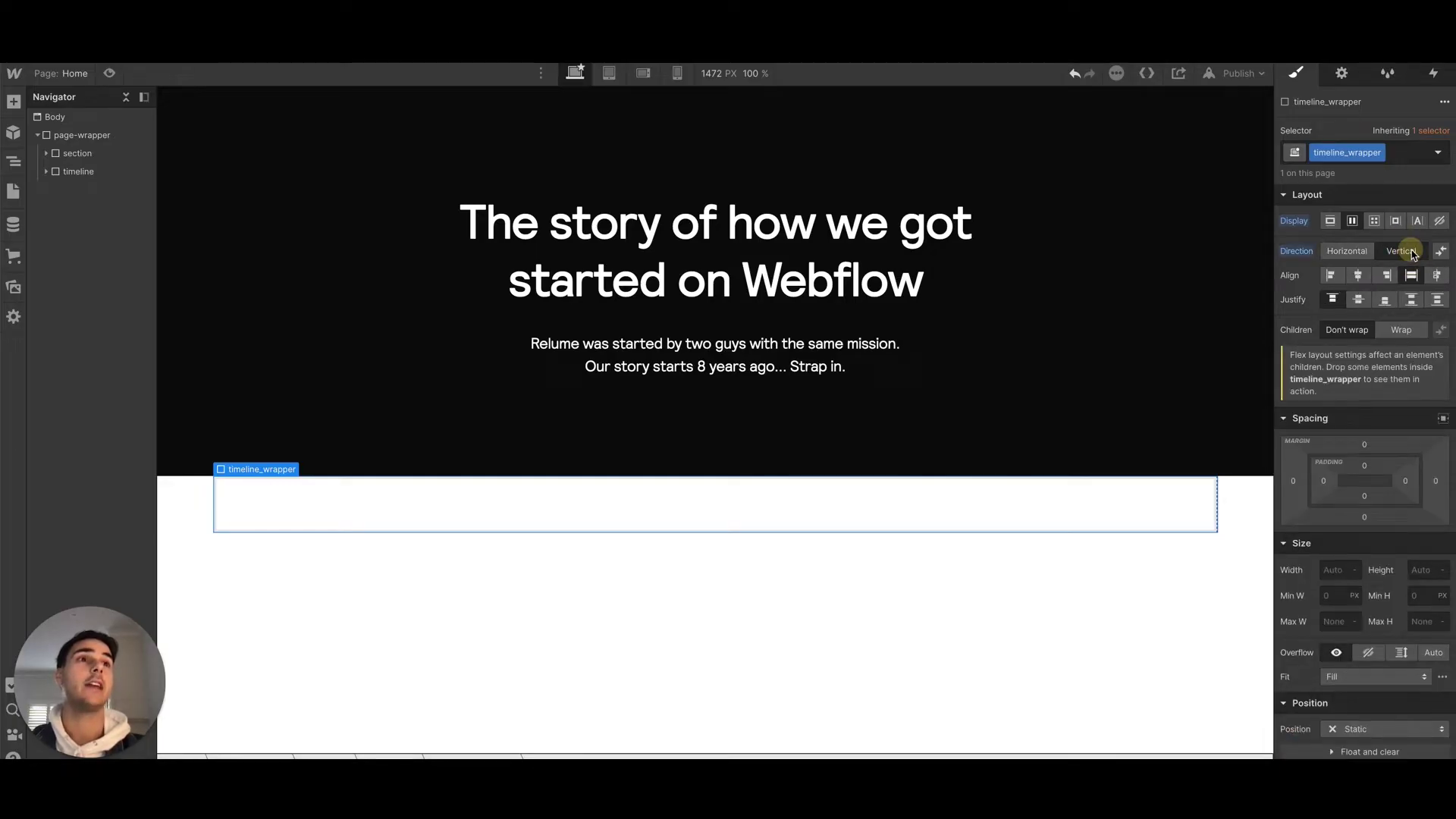
{"action": "left_click", "coordinate": [1358, 276]}
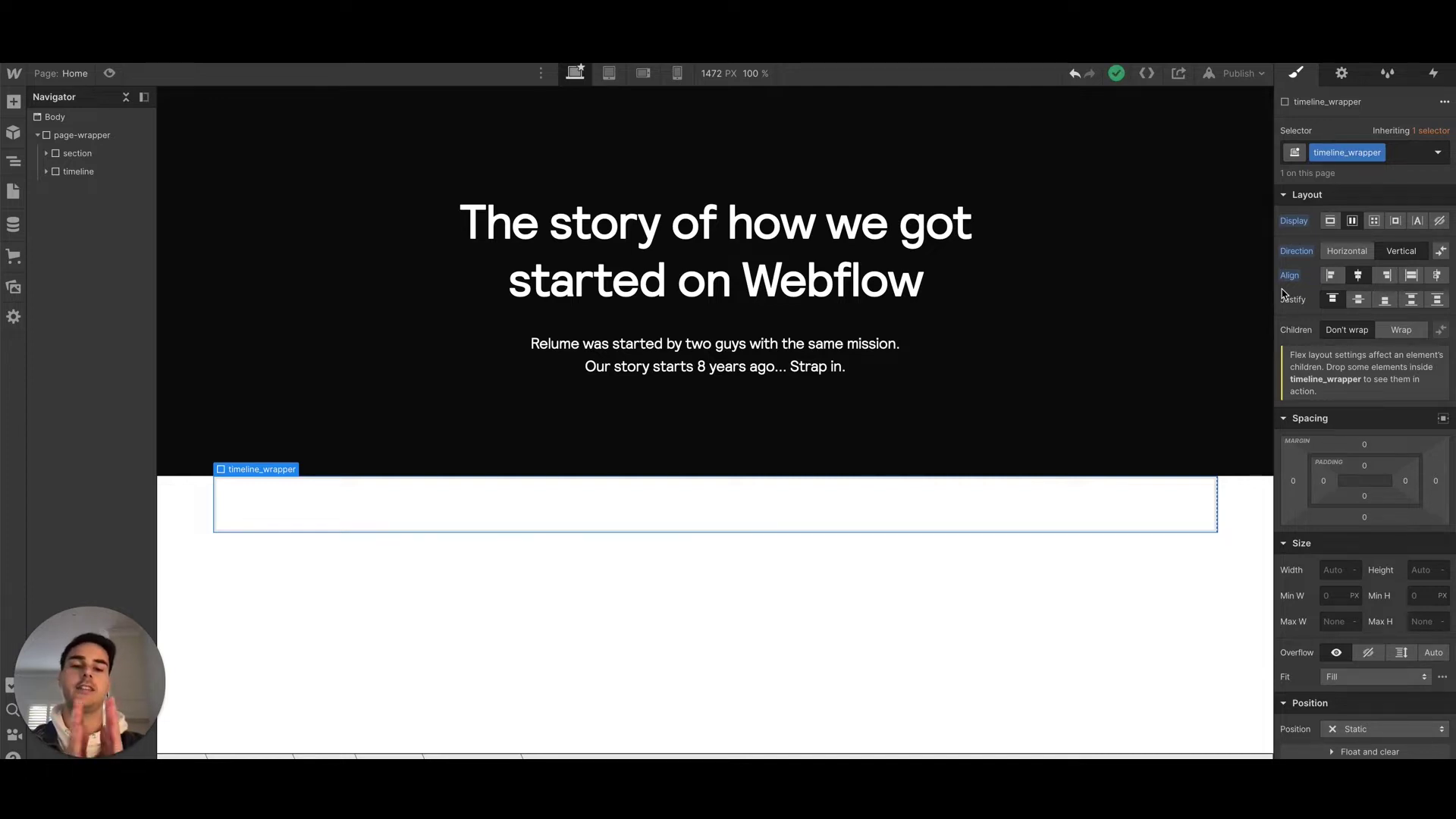
Add a grid inside timeline_wrapper and give it the class timeline_item.
{"action": "left_click", "coordinate": [47, 173]}
{"action": "left_click", "coordinate": [56, 190]}
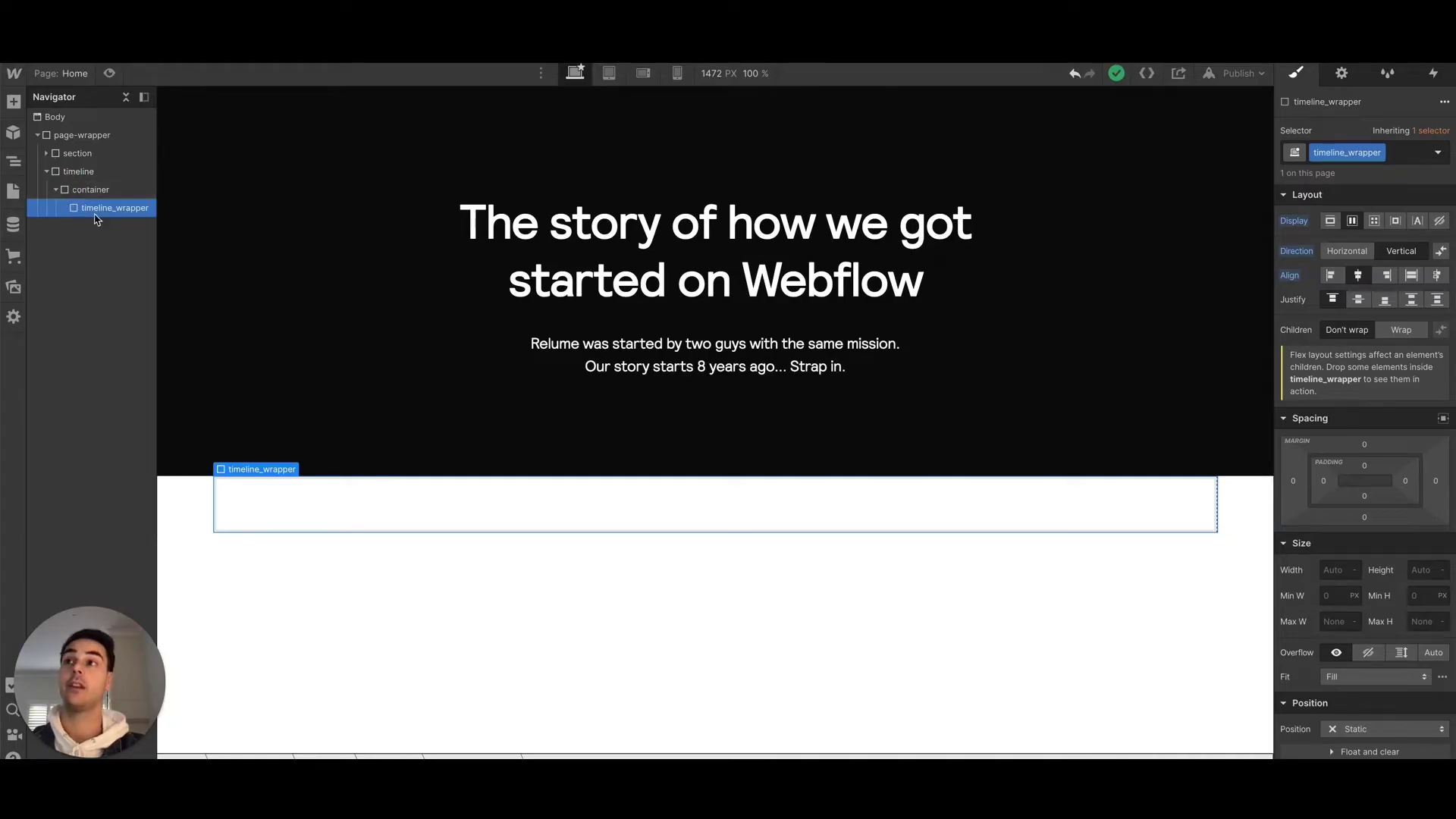
{"action": "key", "text": "ctrl+e"}
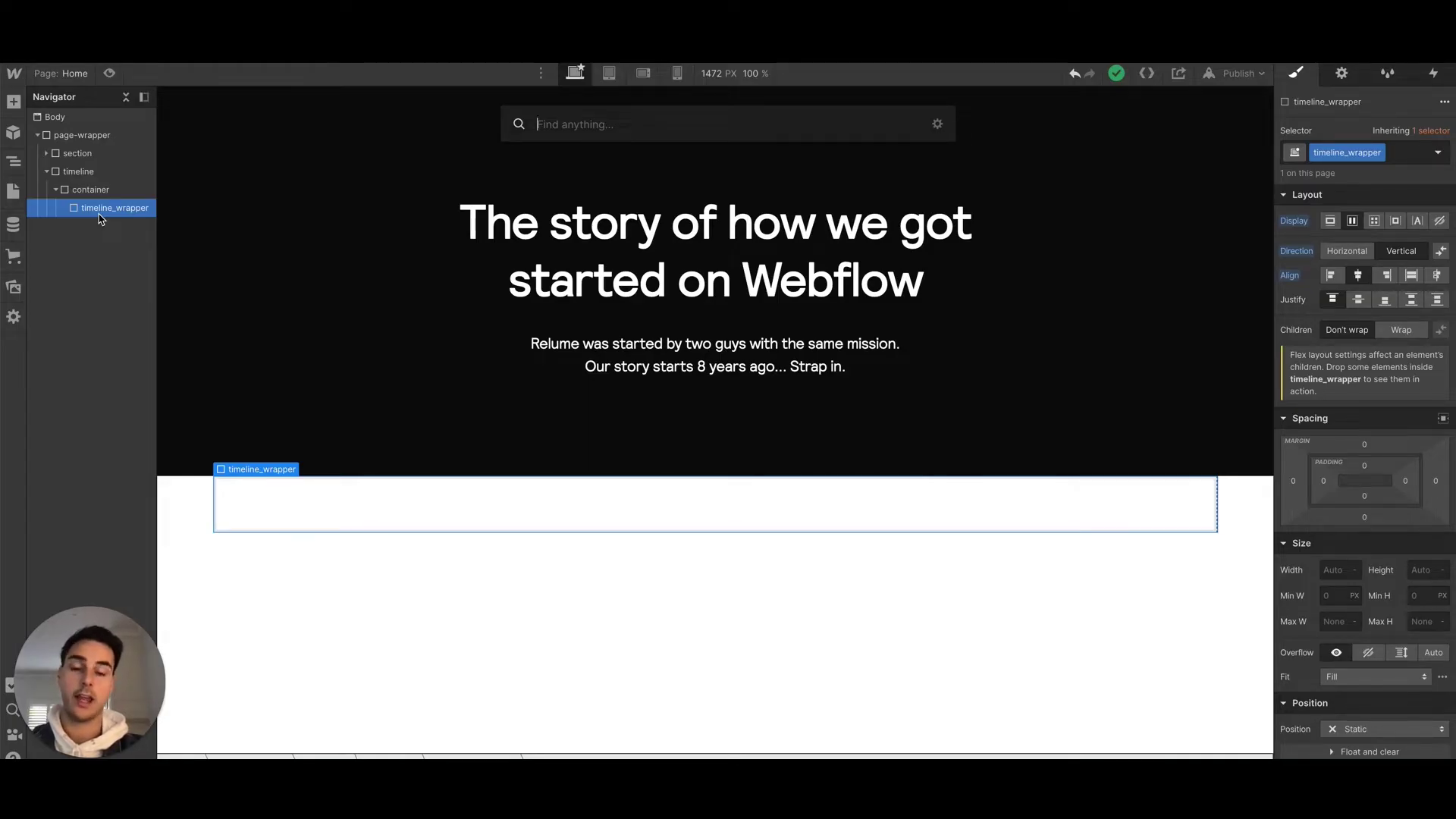
{"action": "type", "text": "grid"}
{"action": "key", "text": "Return"}
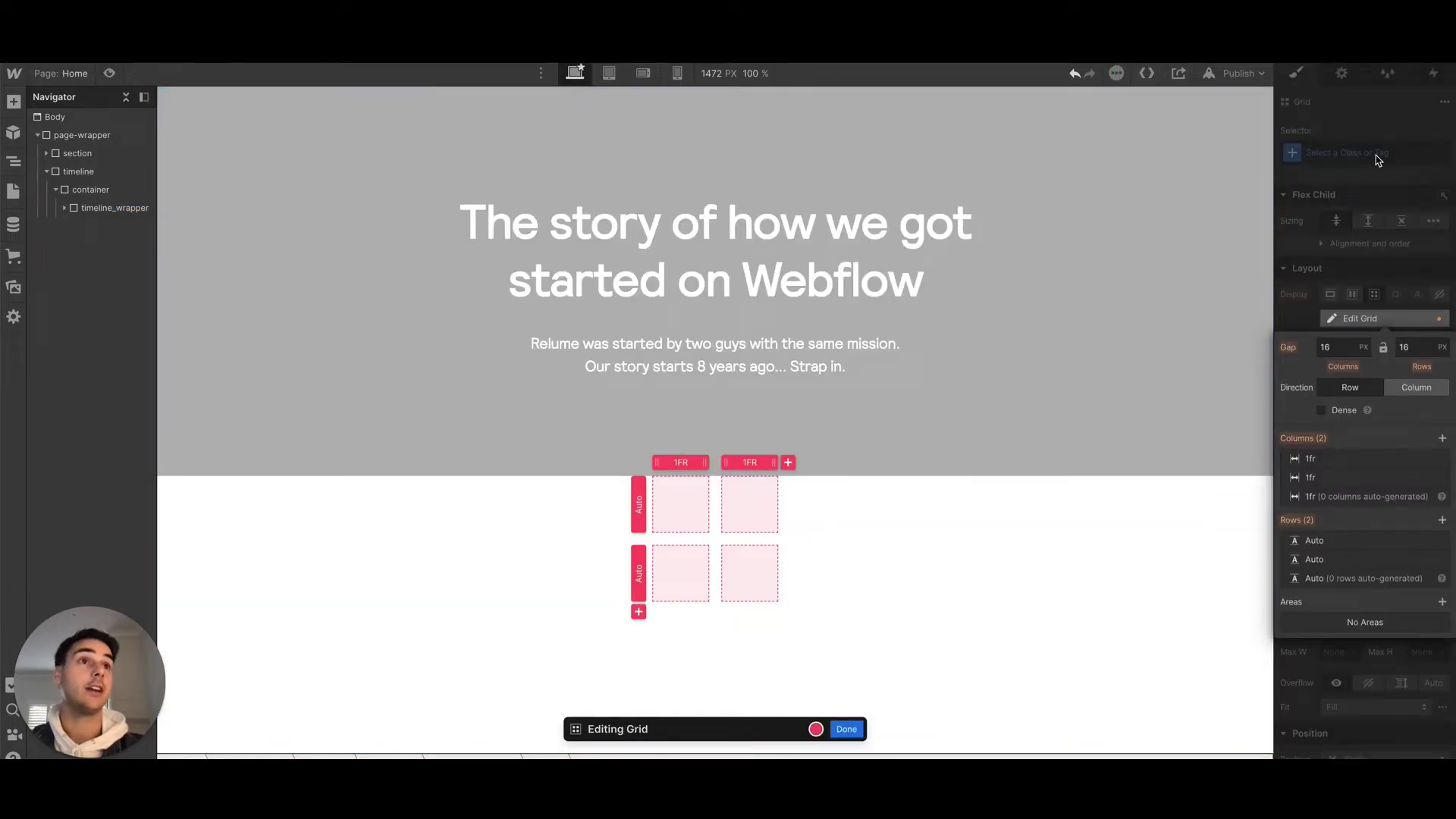
{"action": "left_click", "coordinate": [1377, 157]}
{"action": "left_click", "coordinate": [1357, 152]}
{"action": "type", "text": "timeline_item"}
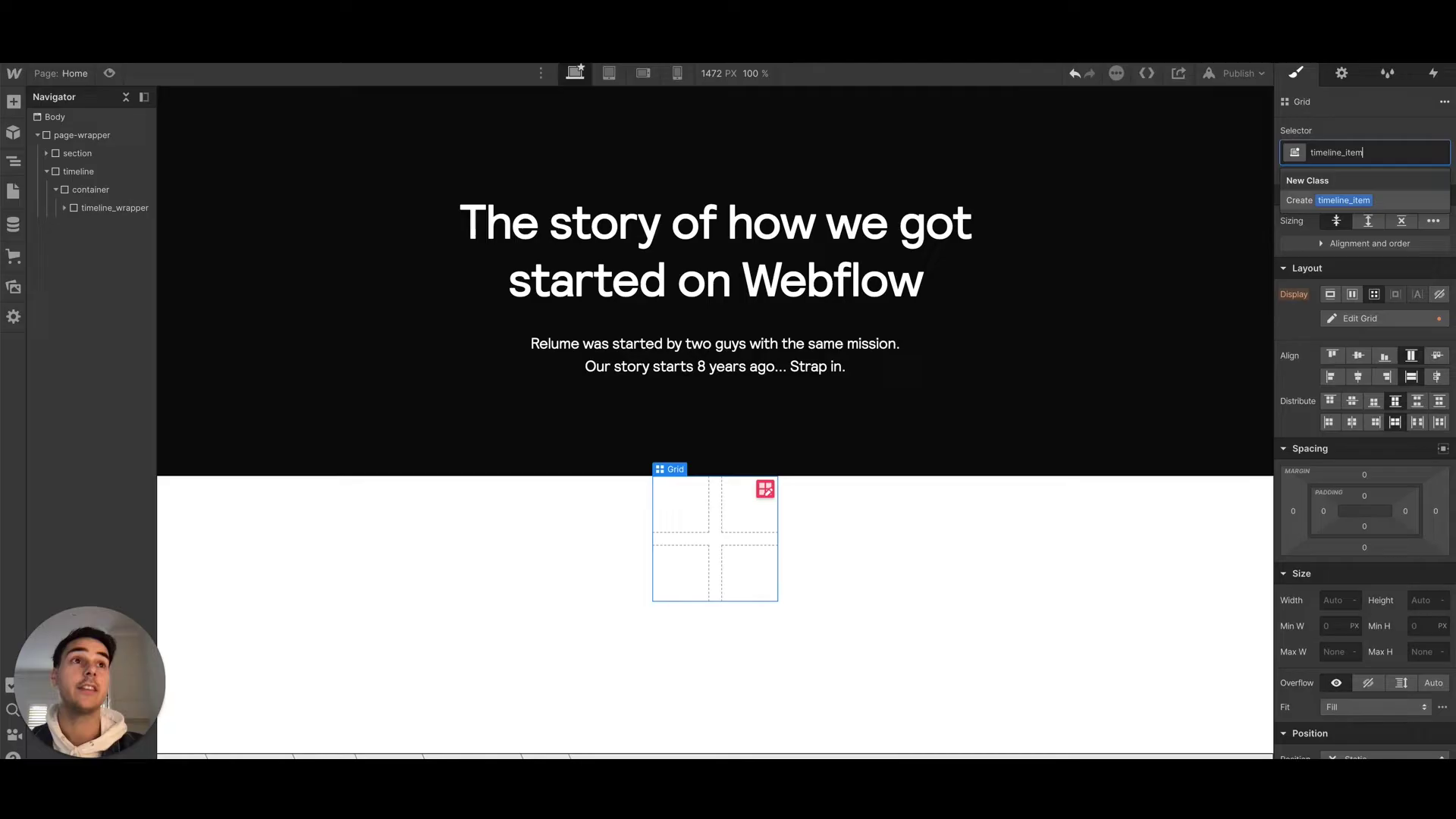
{"action": "key", "text": "Return"}
Set the timeline_item grid's column and row gaps to 0 px and lay it out as three columns and one row.
{"action": "left_click", "coordinate": [765, 489]}
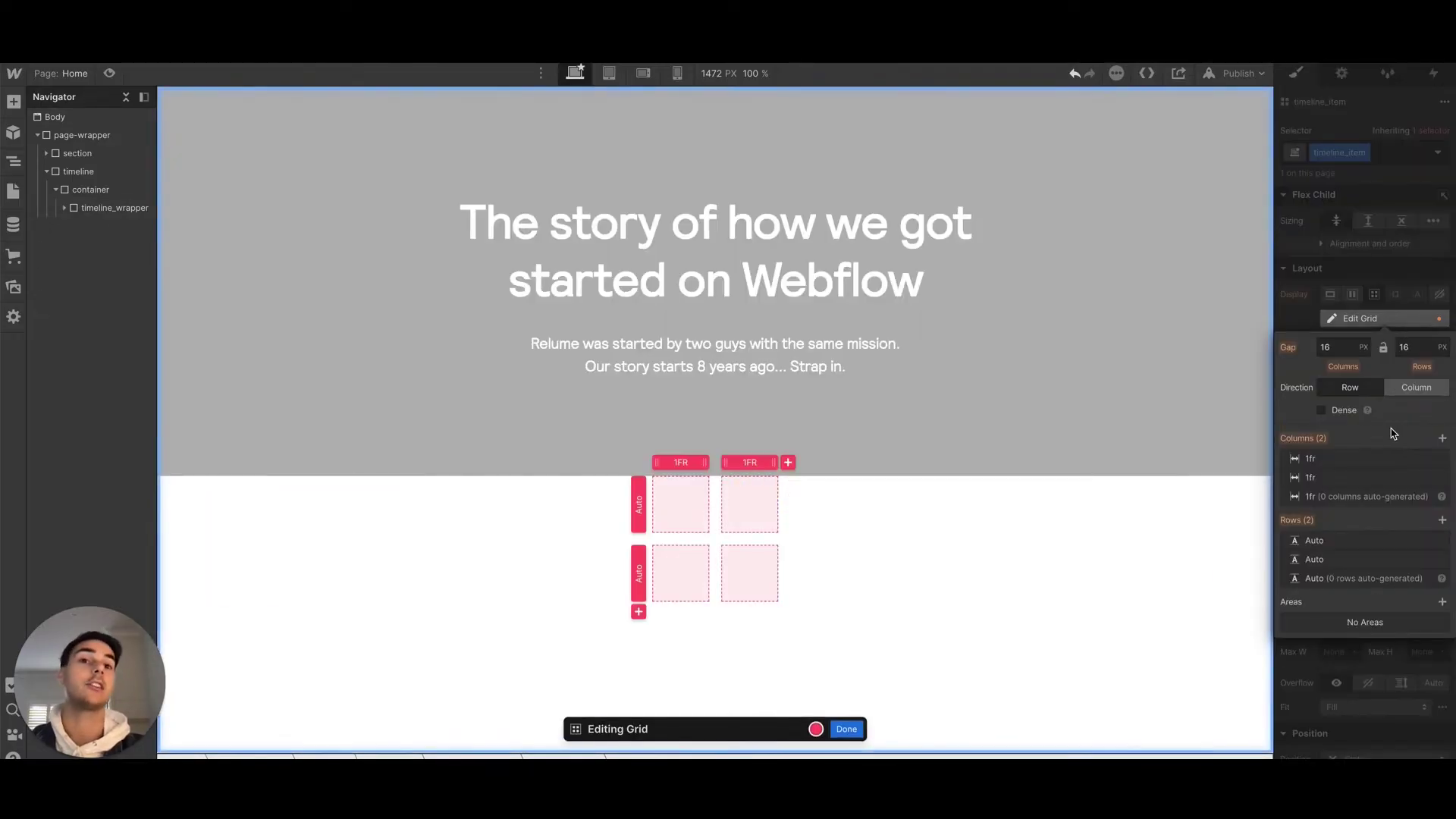
{"action": "left_click", "coordinate": [1338, 346]}
{"action": "type", "text": "0"}
{"action": "left_click", "coordinate": [1414, 347]}
{"action": "type", "text": "0"}
{"action": "left_click", "coordinate": [1442, 438]}
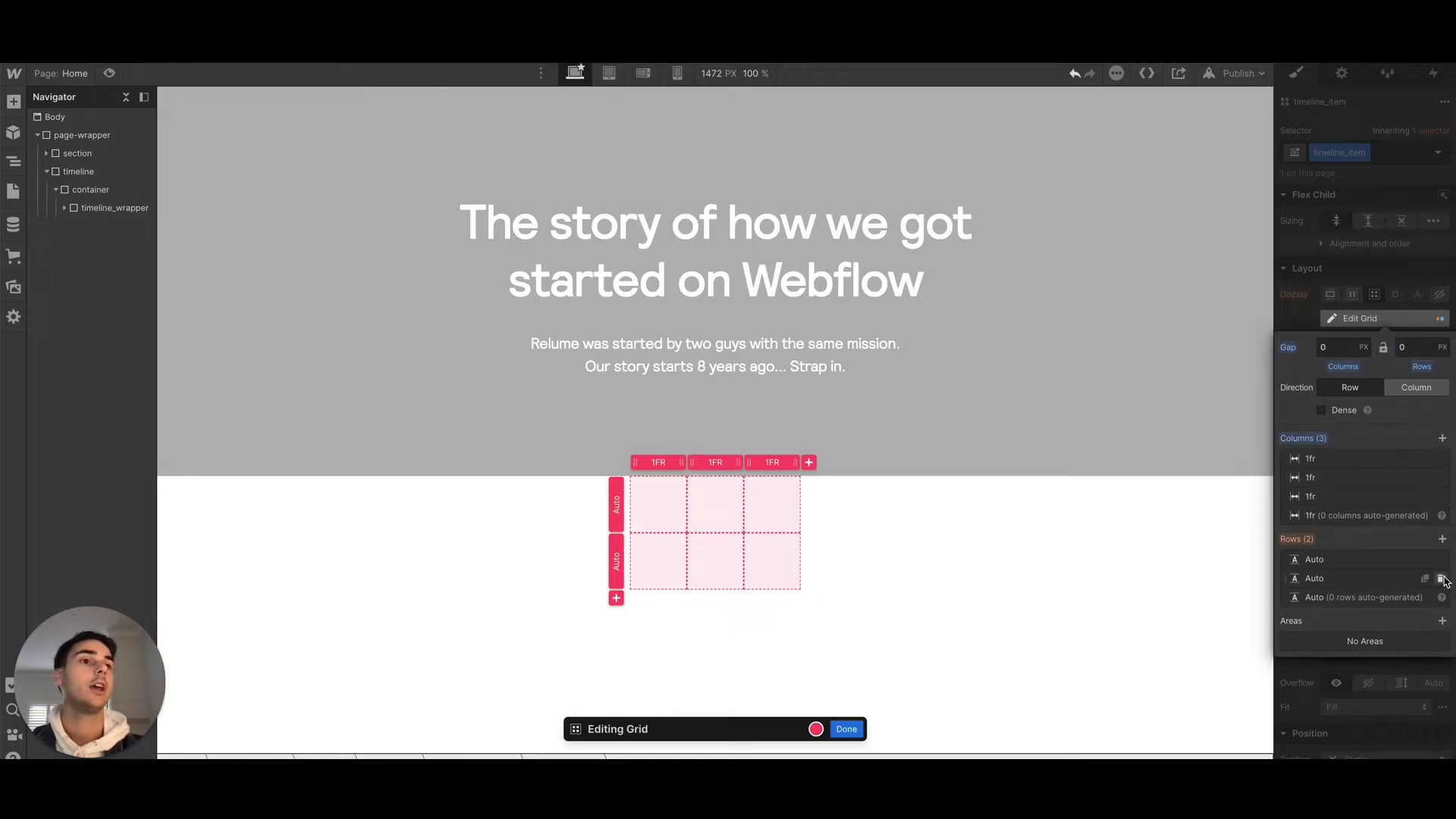
{"action": "left_click", "coordinate": [1441, 578]}
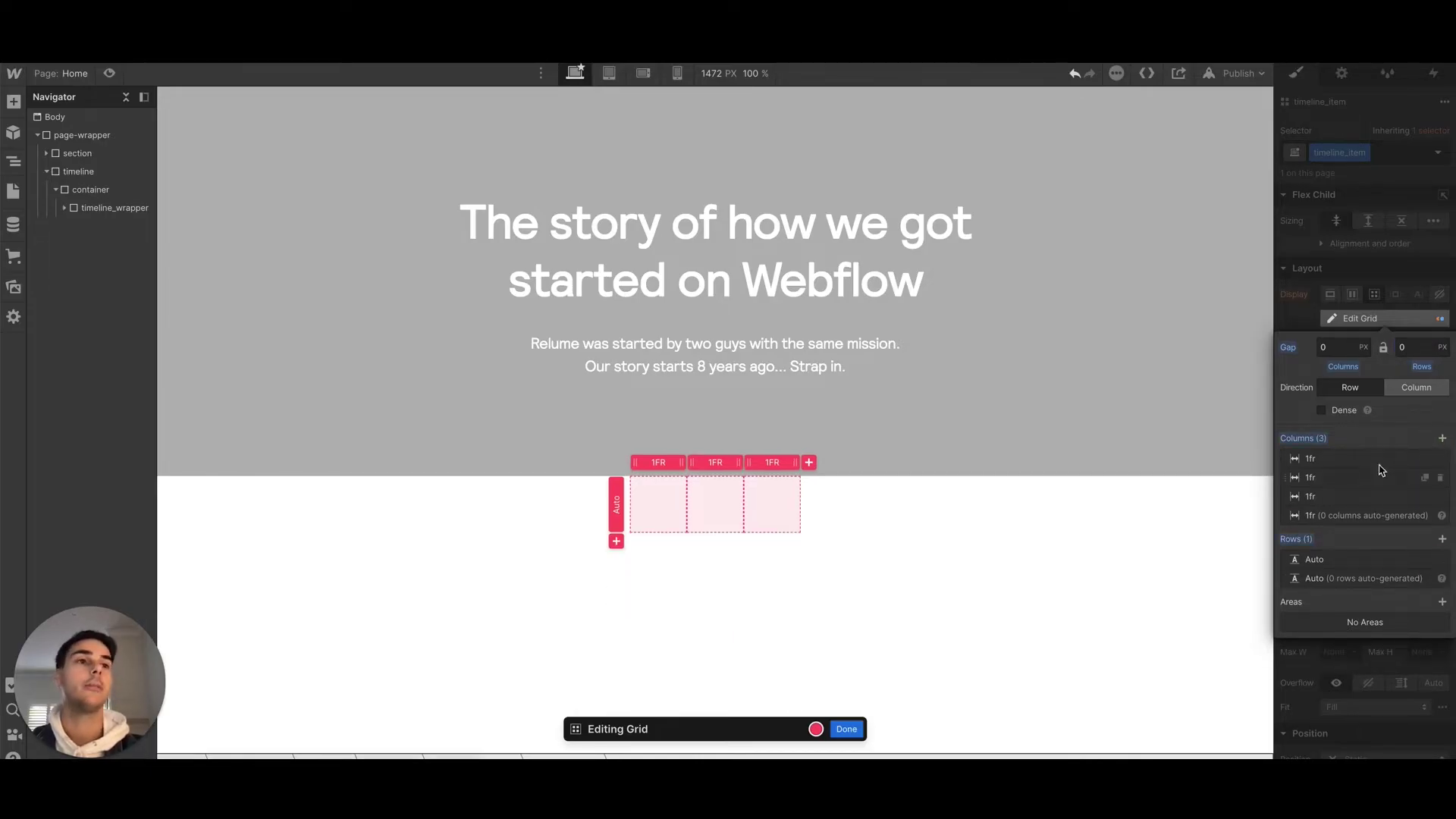
Set the middle column of the timeline_item grid to 160 px and finish editing the grid.
{"action": "left_click", "coordinate": [726, 465]}
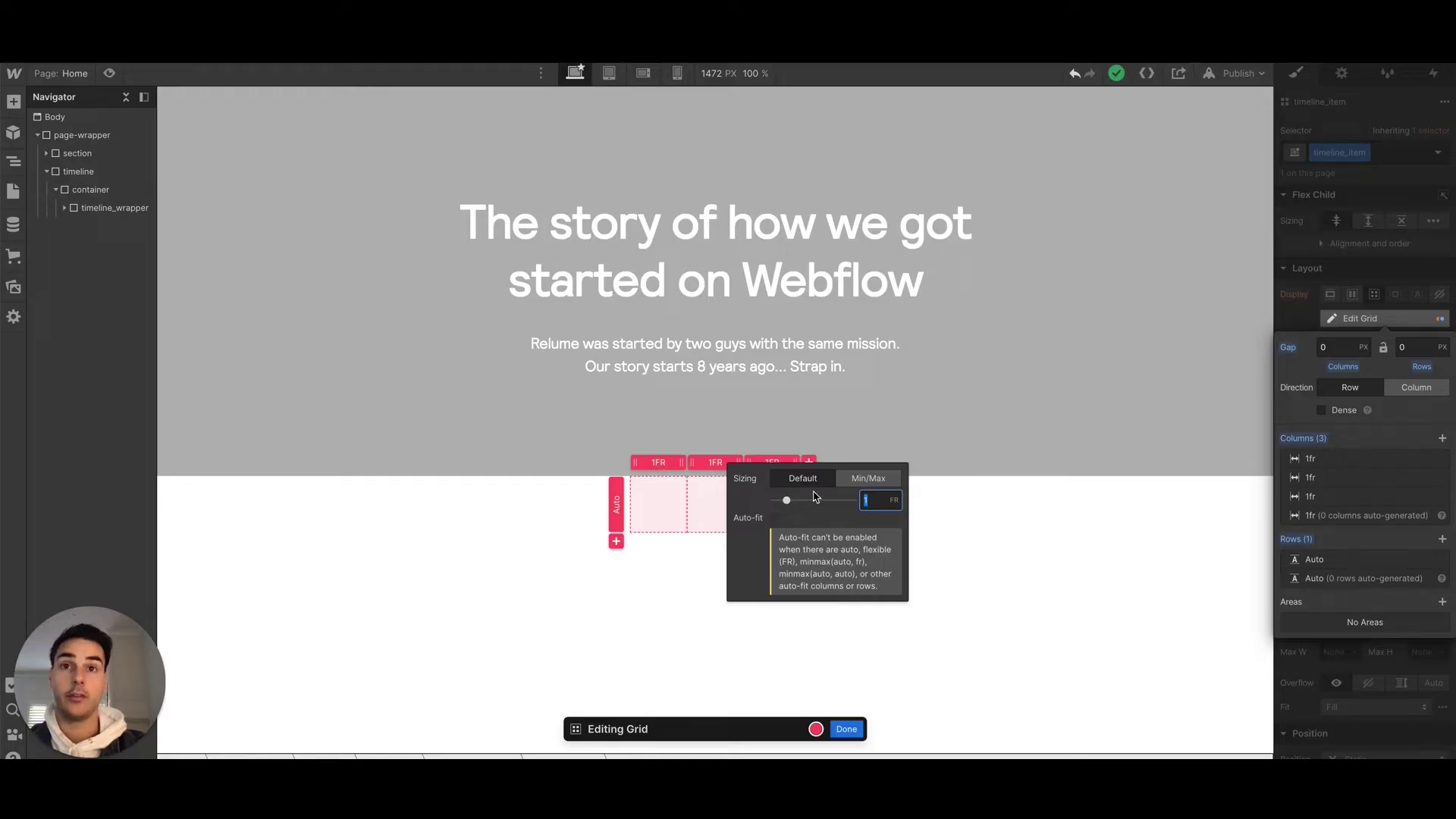
{"action": "type", "text": "160"}
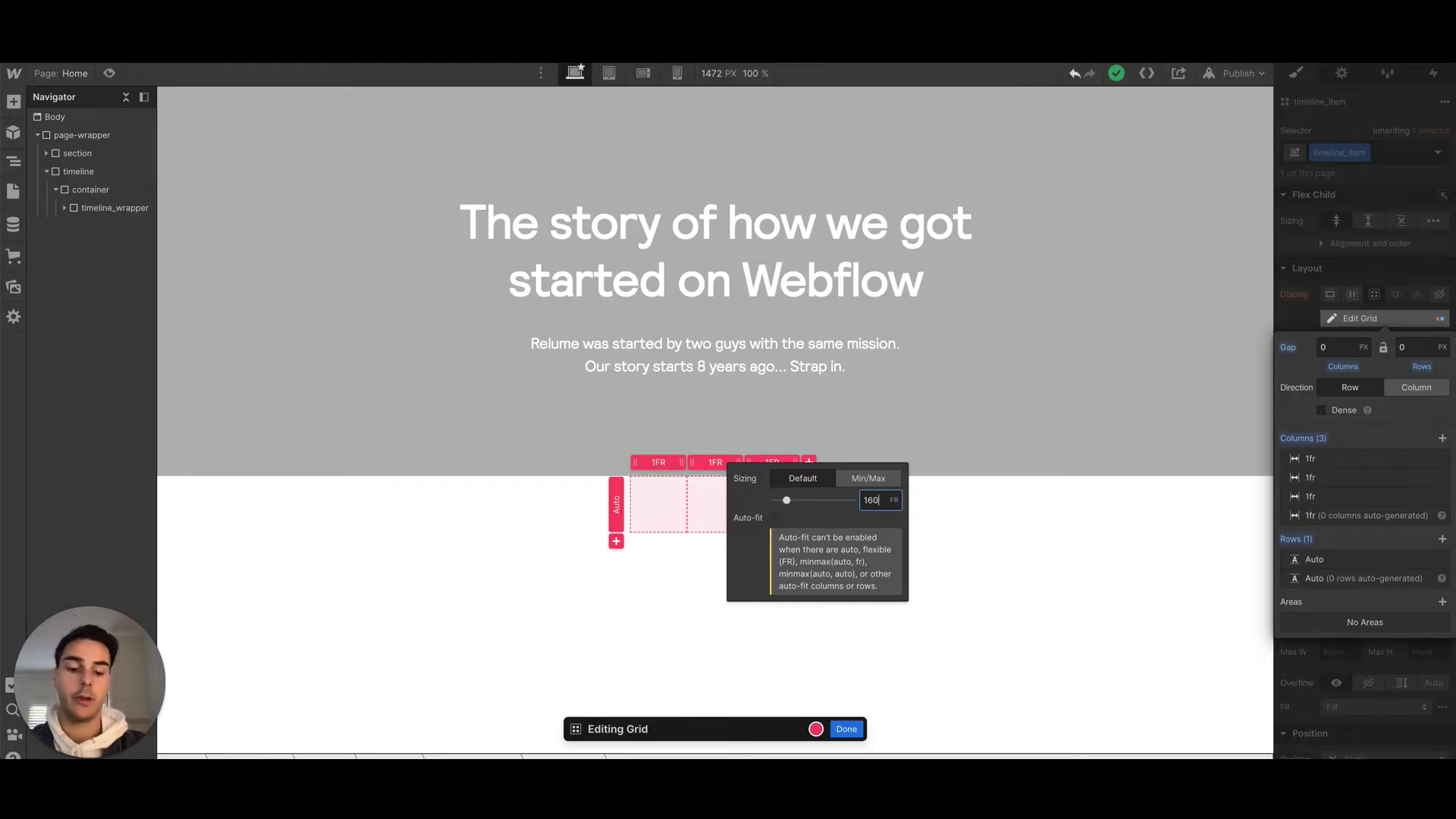
{"action": "type", "text": "px"}
{"action": "left_click", "coordinate": [683, 488]}
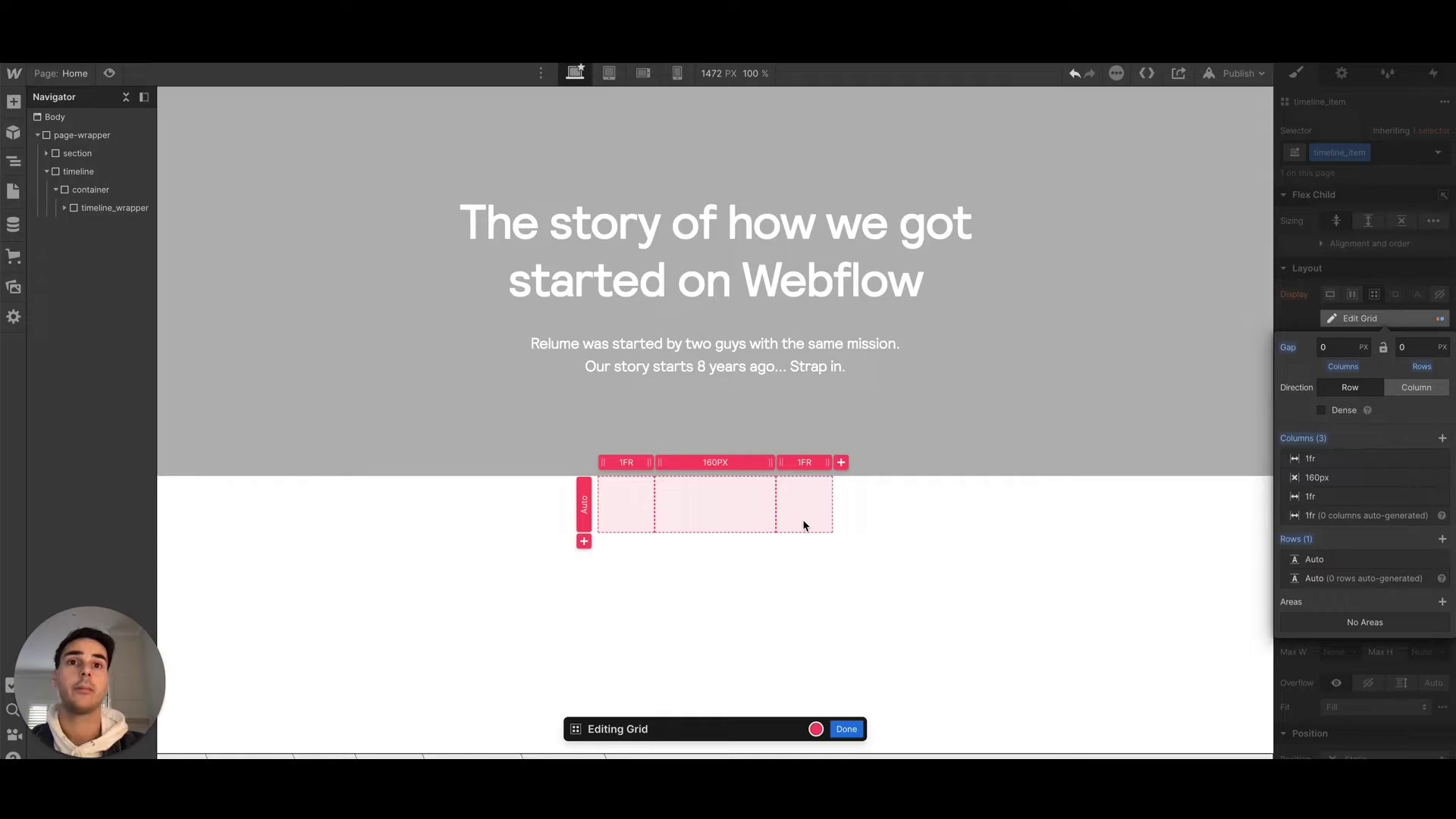
{"action": "left_click", "coordinate": [856, 729]}
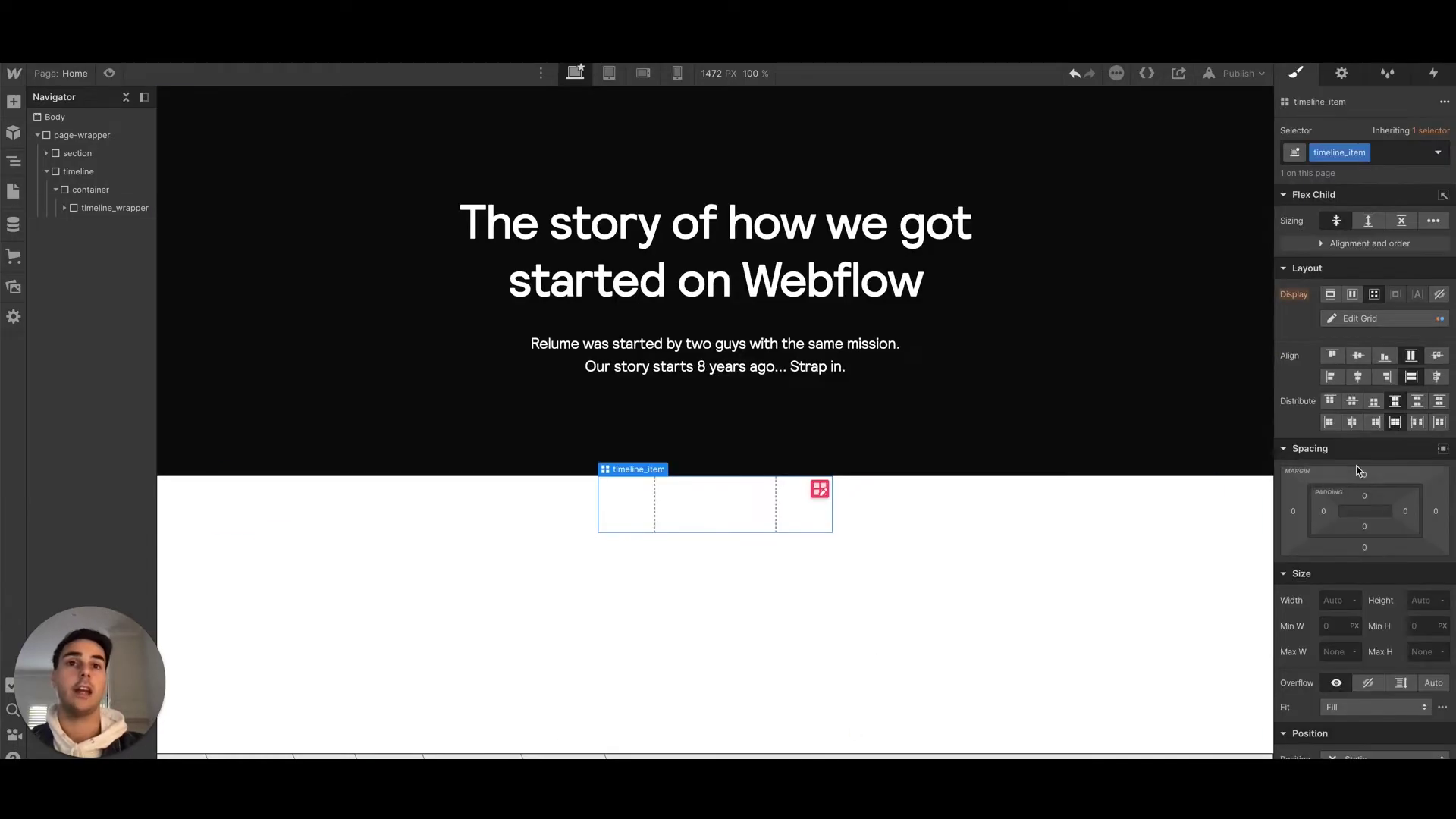
Set the width of the timeline_item grid to 100%.
{"action": "left_click", "coordinate": [1336, 600]}
{"action": "type", "text": "10"}
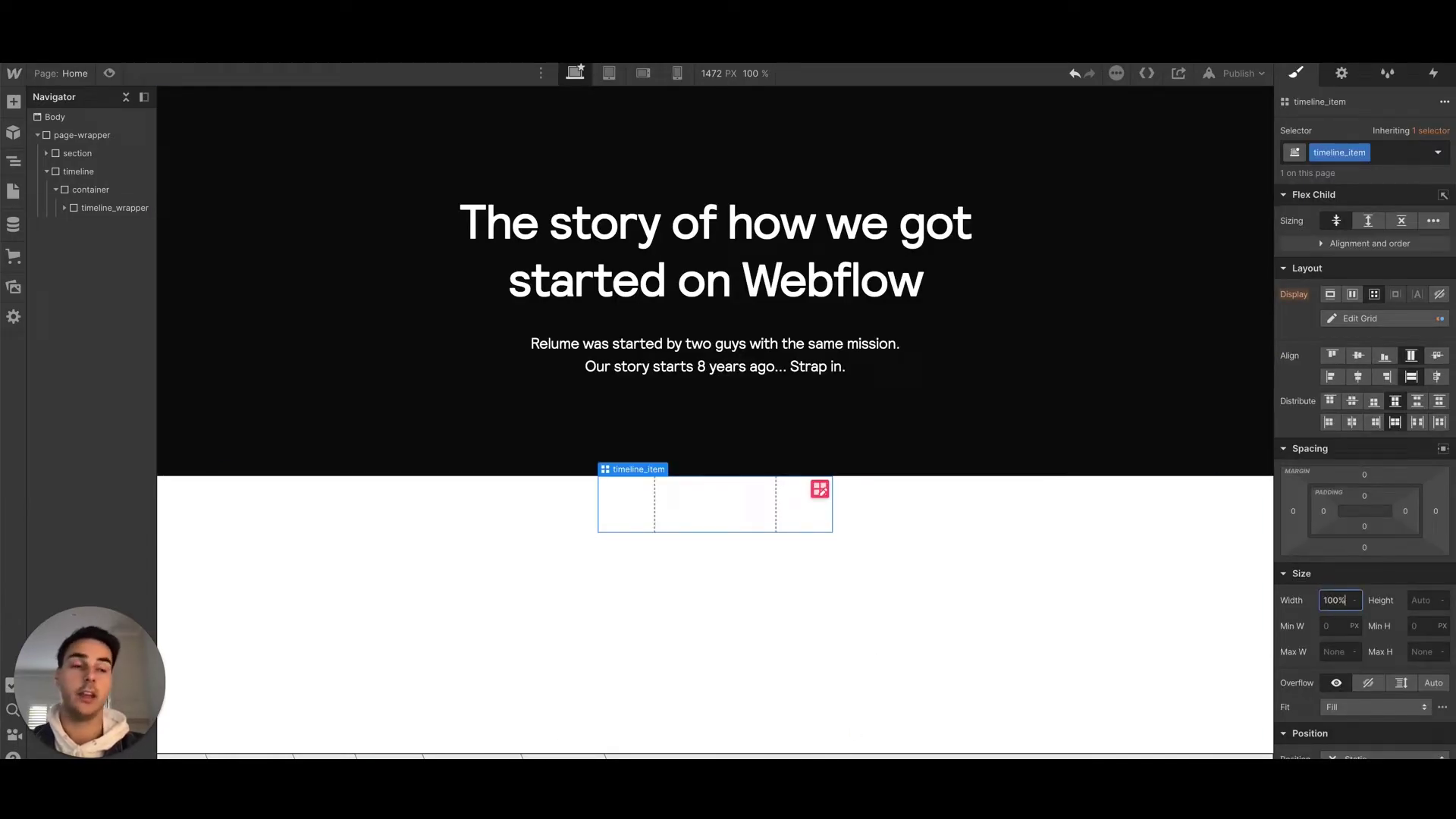
{"action": "type", "text": "0%"}
{"action": "key", "text": "Return"}
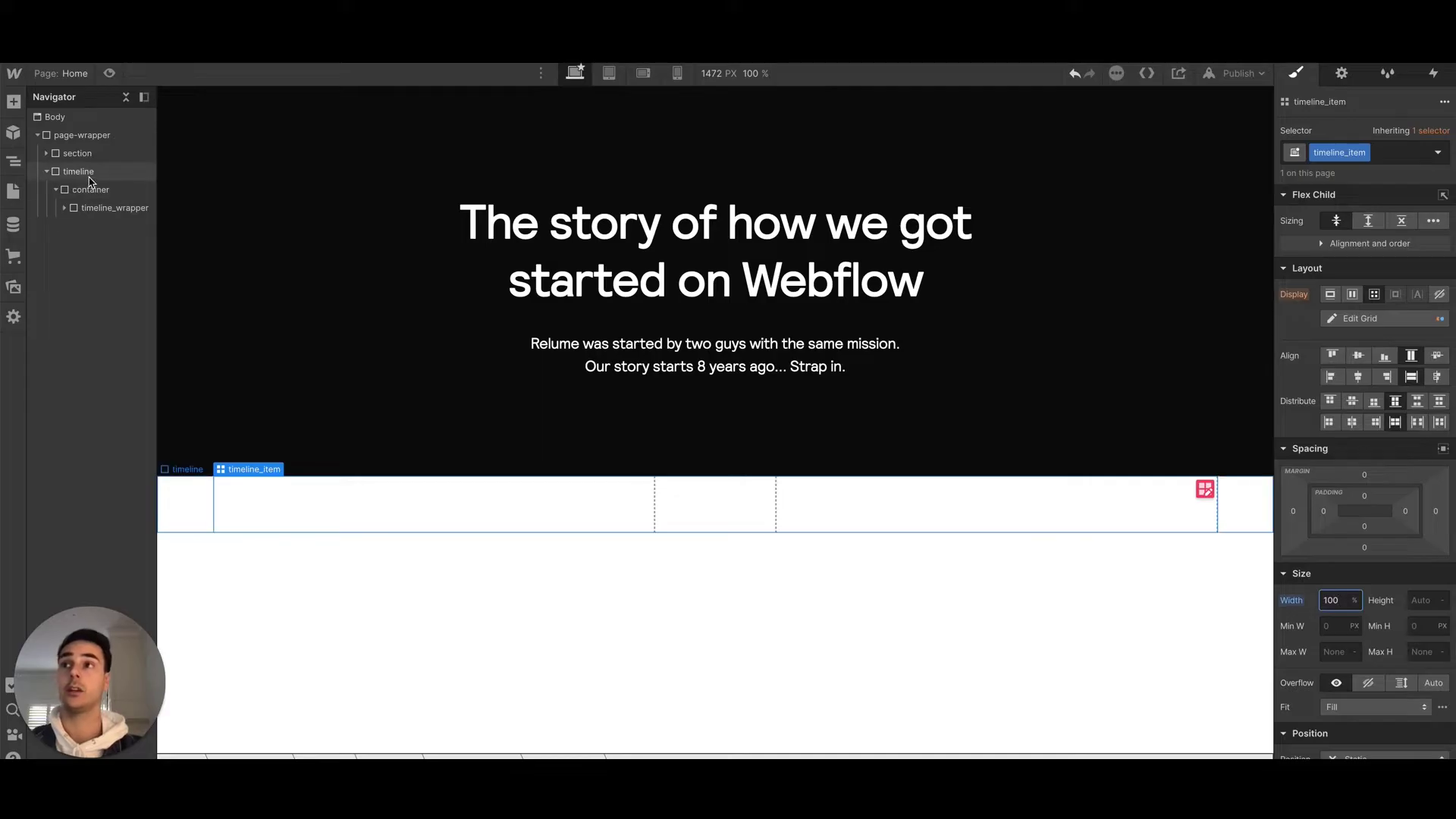
Give the timeline div the hero section's background colour, #0a0a0a, by sampling it from the page.
{"action": "left_click", "coordinate": [89, 176]}
{"action": "scroll", "coordinate": [1357, 545], "scroll_direction": "down", "scroll_amount": 5}
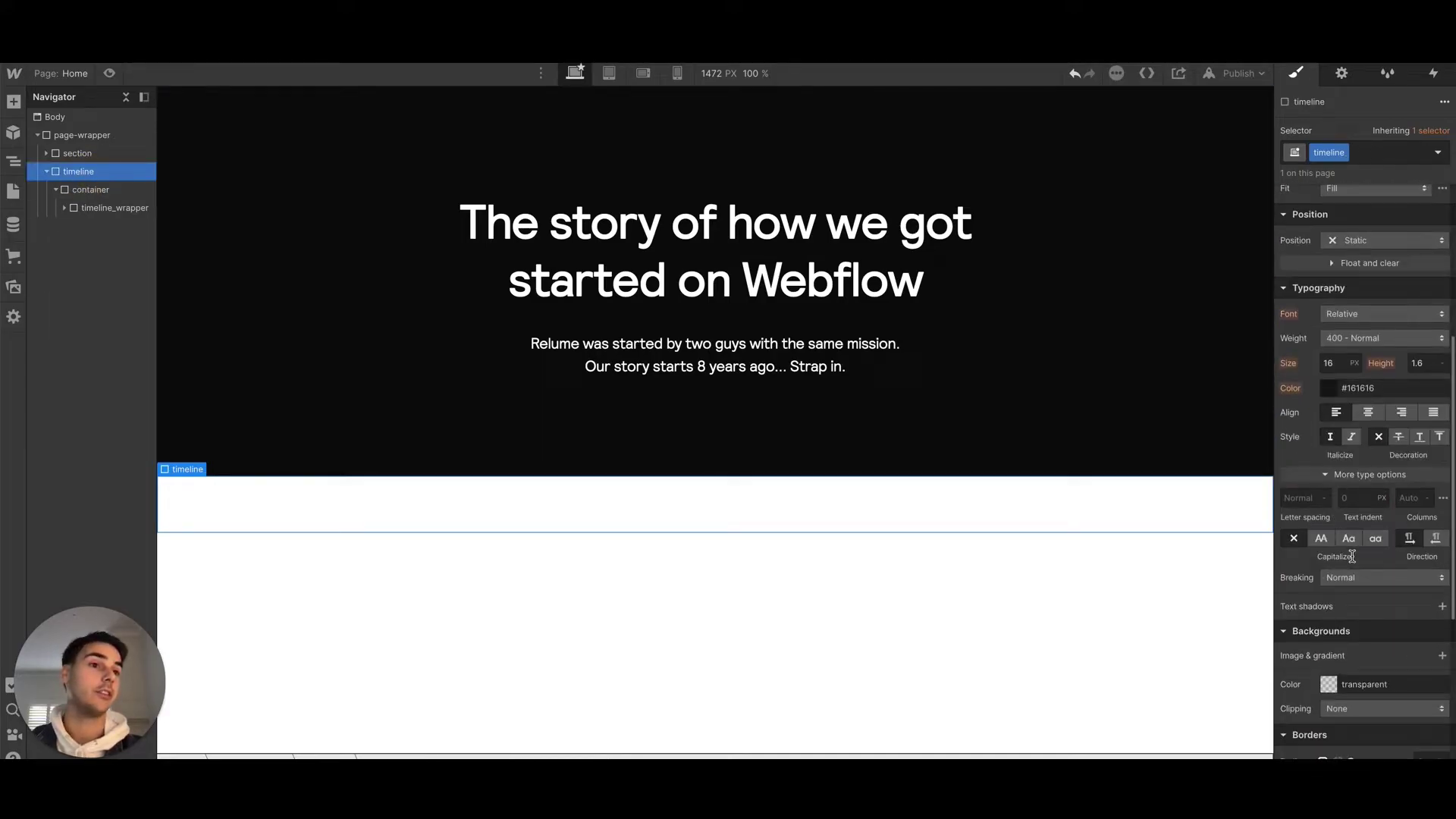
{"action": "left_click", "coordinate": [1328, 656]}
{"action": "left_click", "coordinate": [1293, 542]}
{"action": "left_click", "coordinate": [1135, 434]}
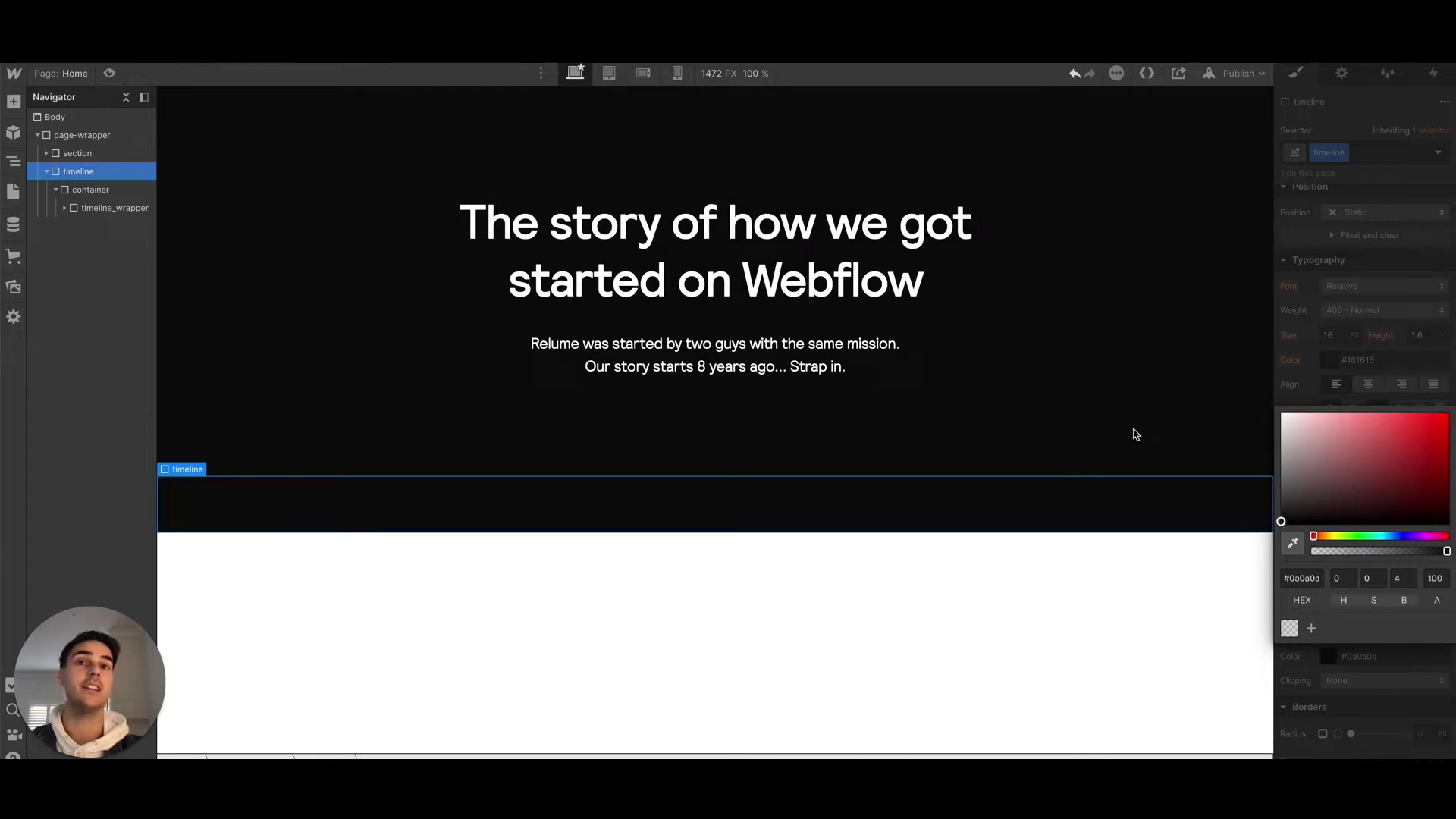
Add a div block in the first cell of timeline_item, give it the class timeline_left, and reveal it in the element tree.
{"action": "left_click", "coordinate": [119, 204]}
{"action": "left_click", "coordinate": [76, 211]}
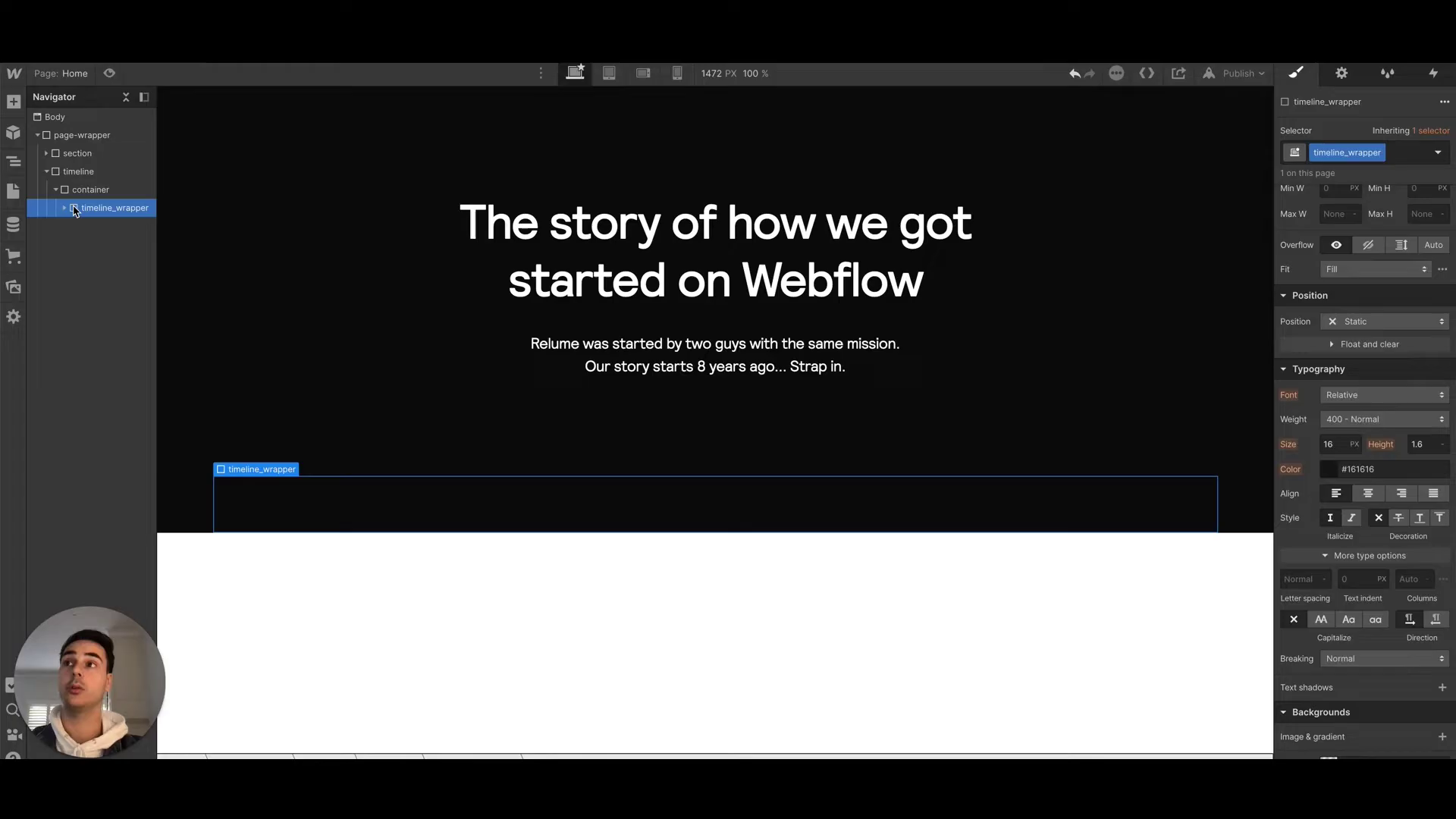
{"action": "left_click", "coordinate": [65, 207]}
{"action": "left_click", "coordinate": [90, 226]}
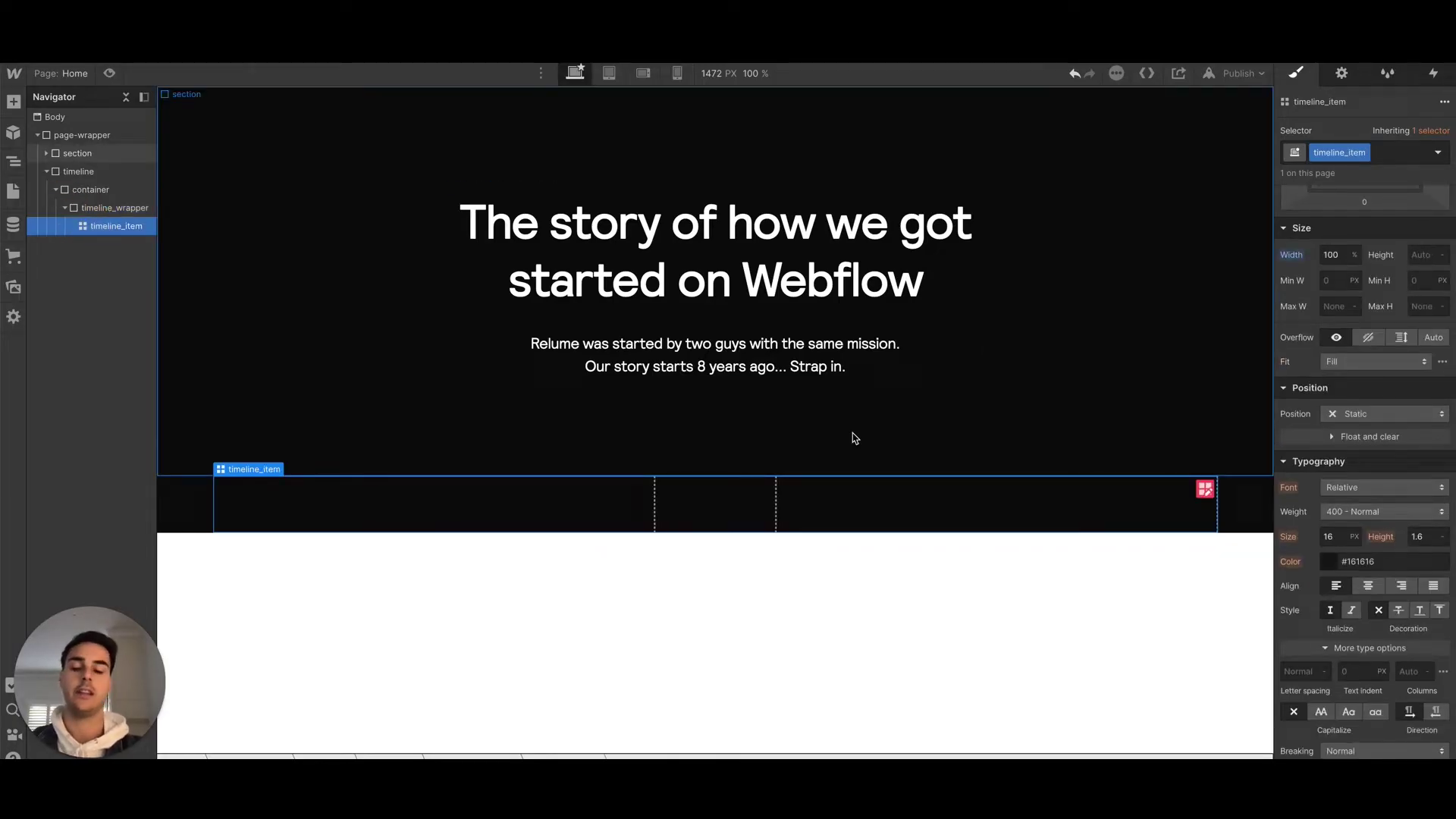
{"action": "key", "text": "ctrl+e"}
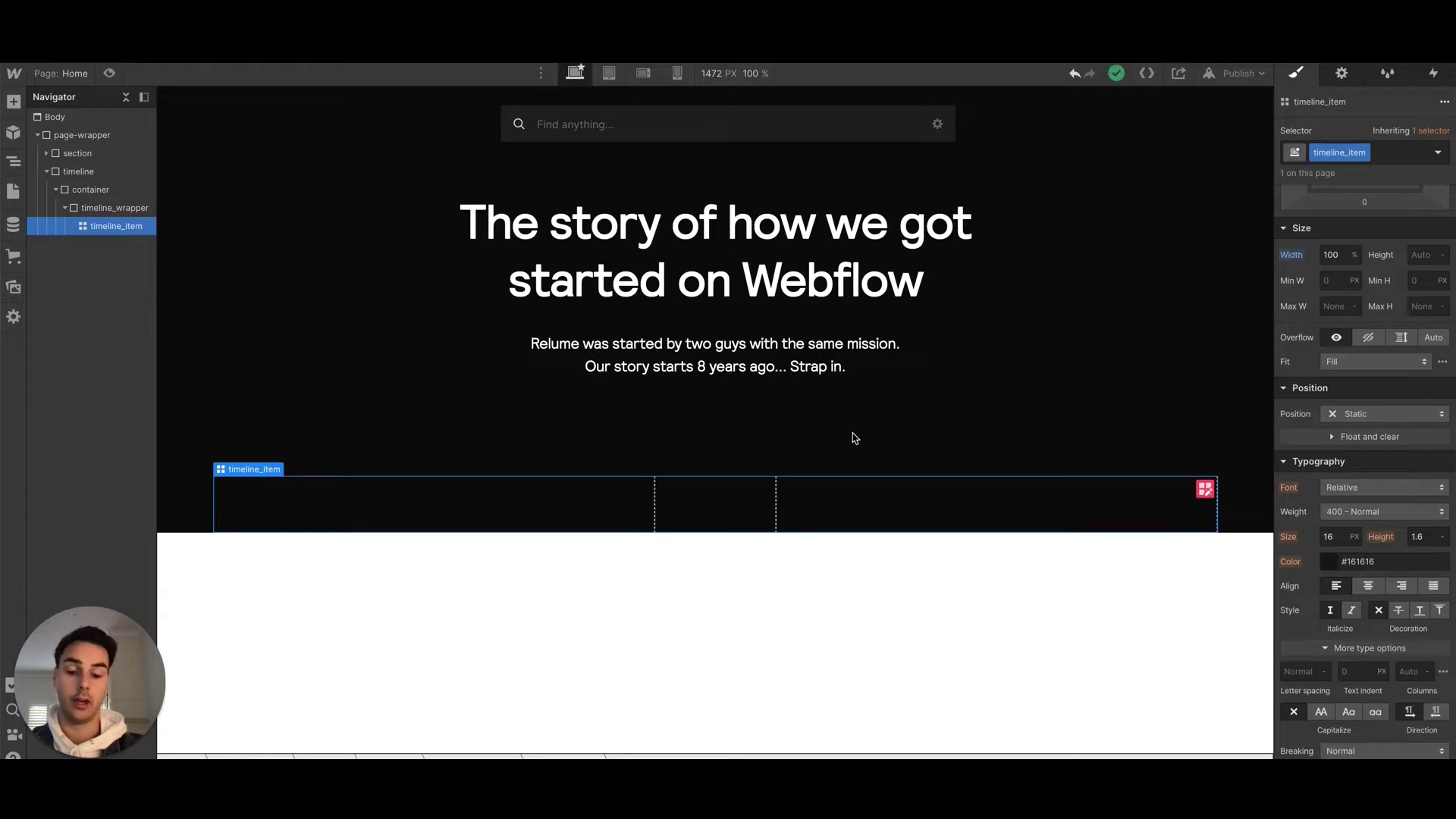
{"action": "type", "text": "div"}
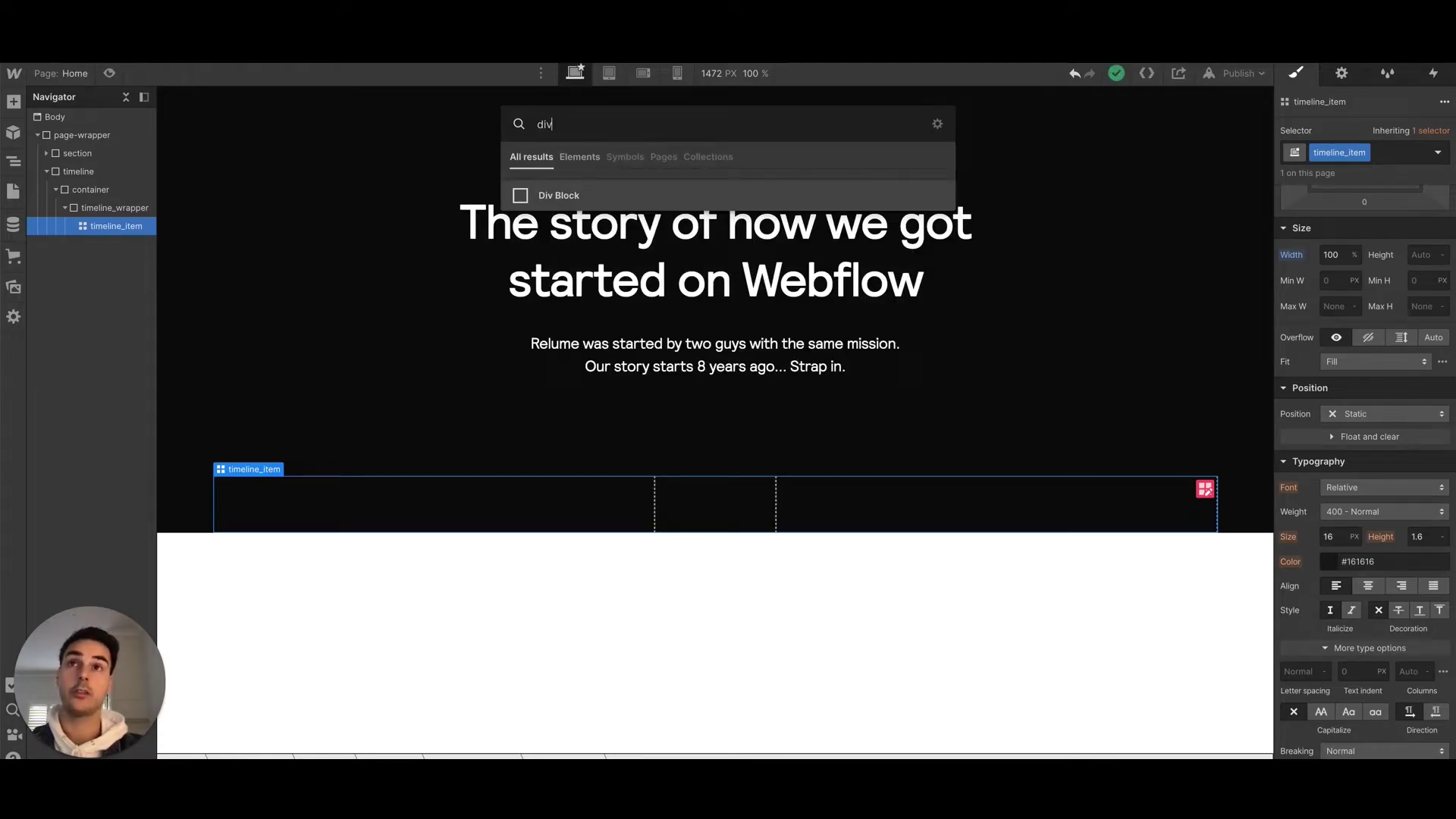
{"action": "key", "text": "Return"}
{"action": "left_click", "coordinate": [1354, 156]}
{"action": "type", "text": "timeline_left"}
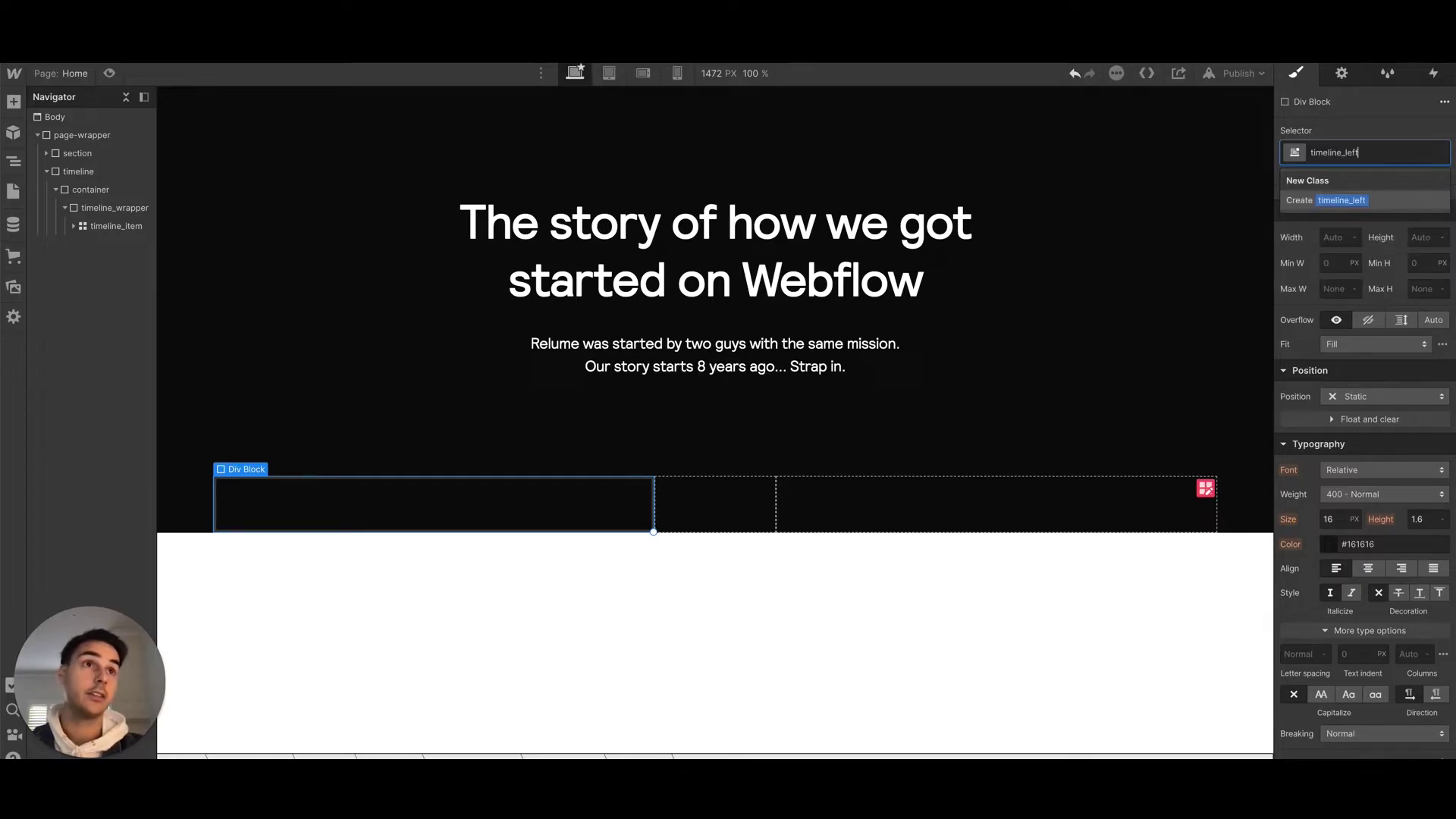
{"action": "key", "text": "Return"}
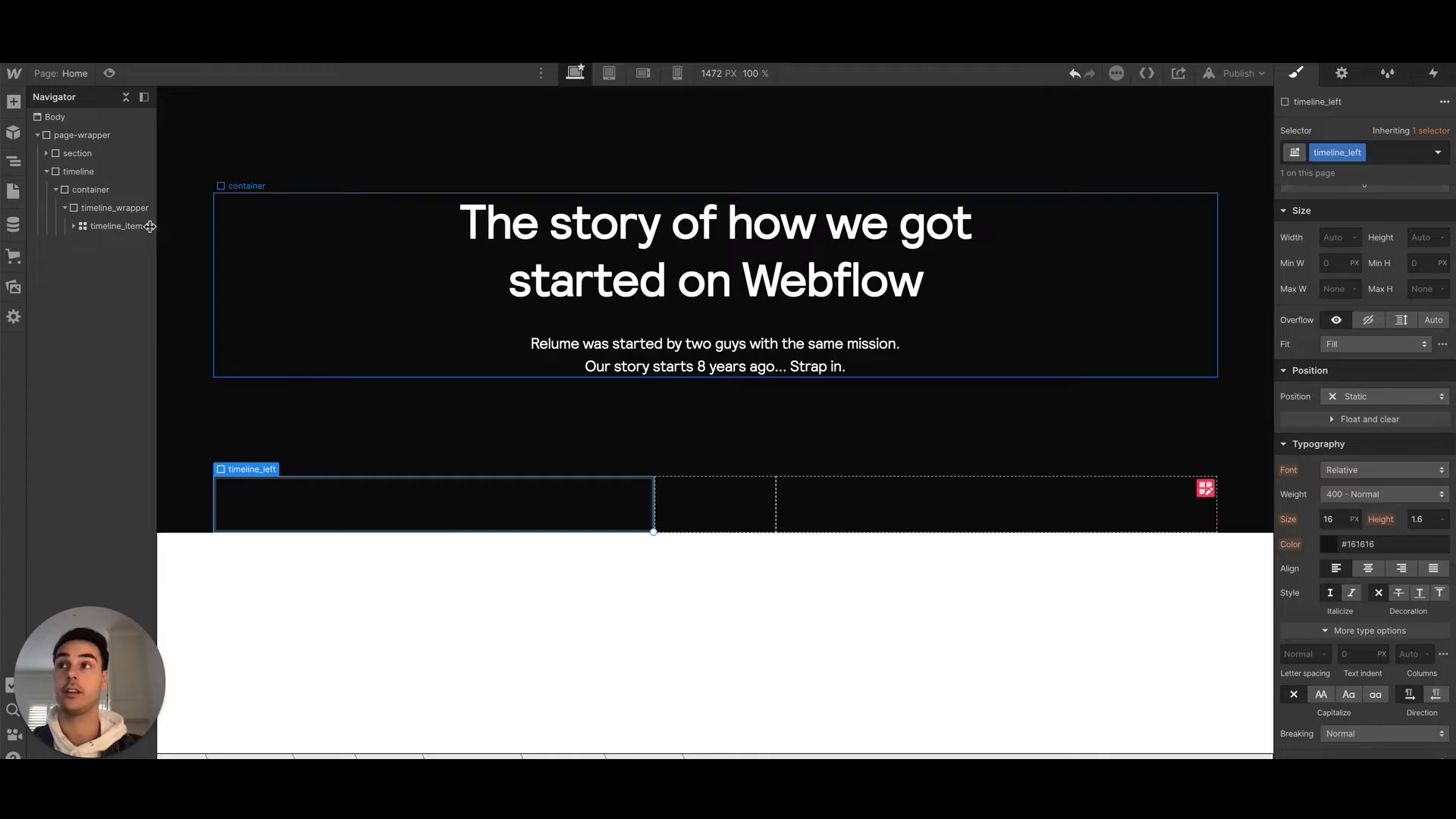
{"action": "left_click", "coordinate": [75, 227]}
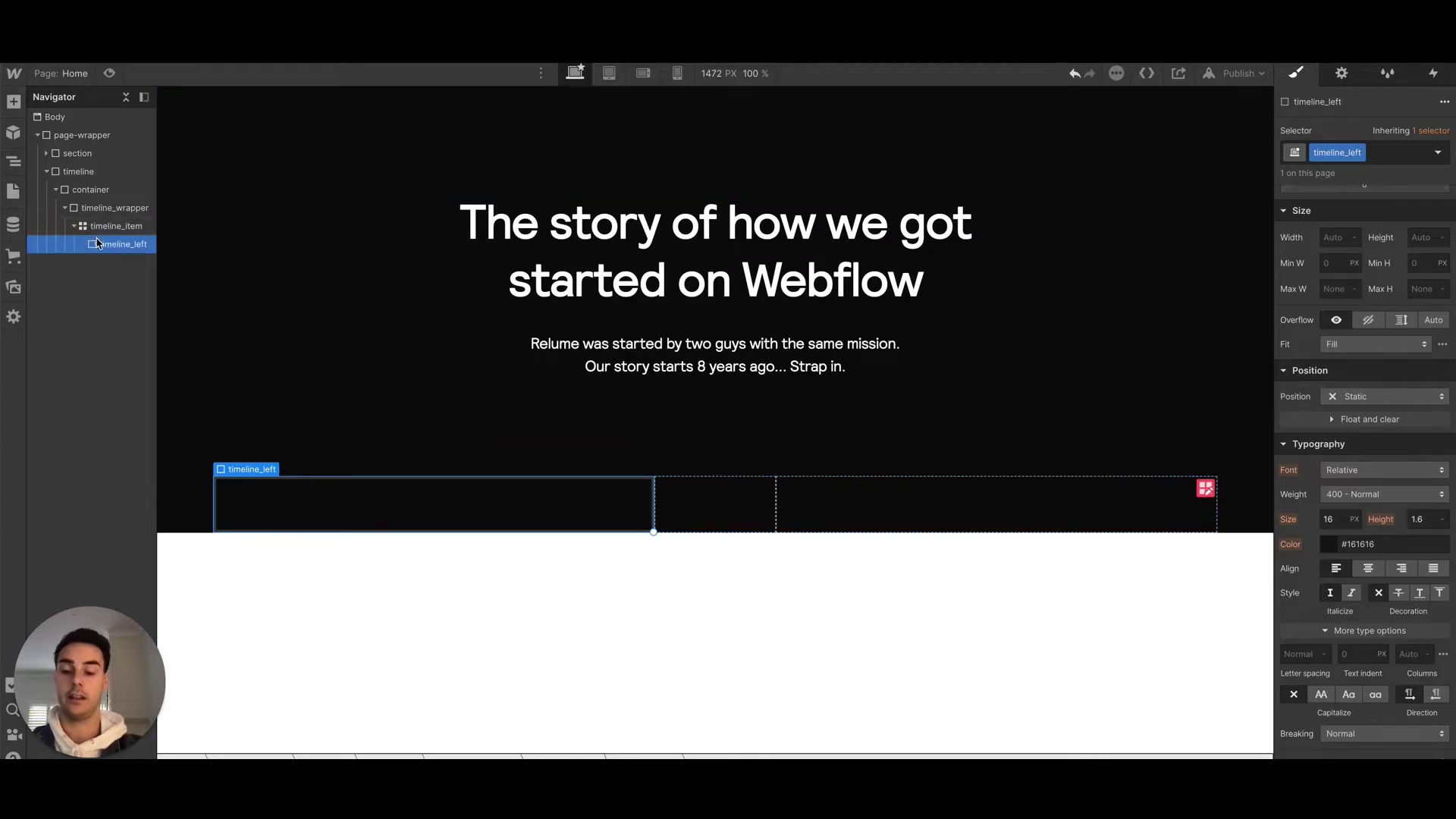
Duplicate the timeline_left div twice and replace the second copy's class with a new class, timeline_centre.
{"action": "key", "text": "ctrl+d"}
{"action": "key", "text": "ctrl+d"}
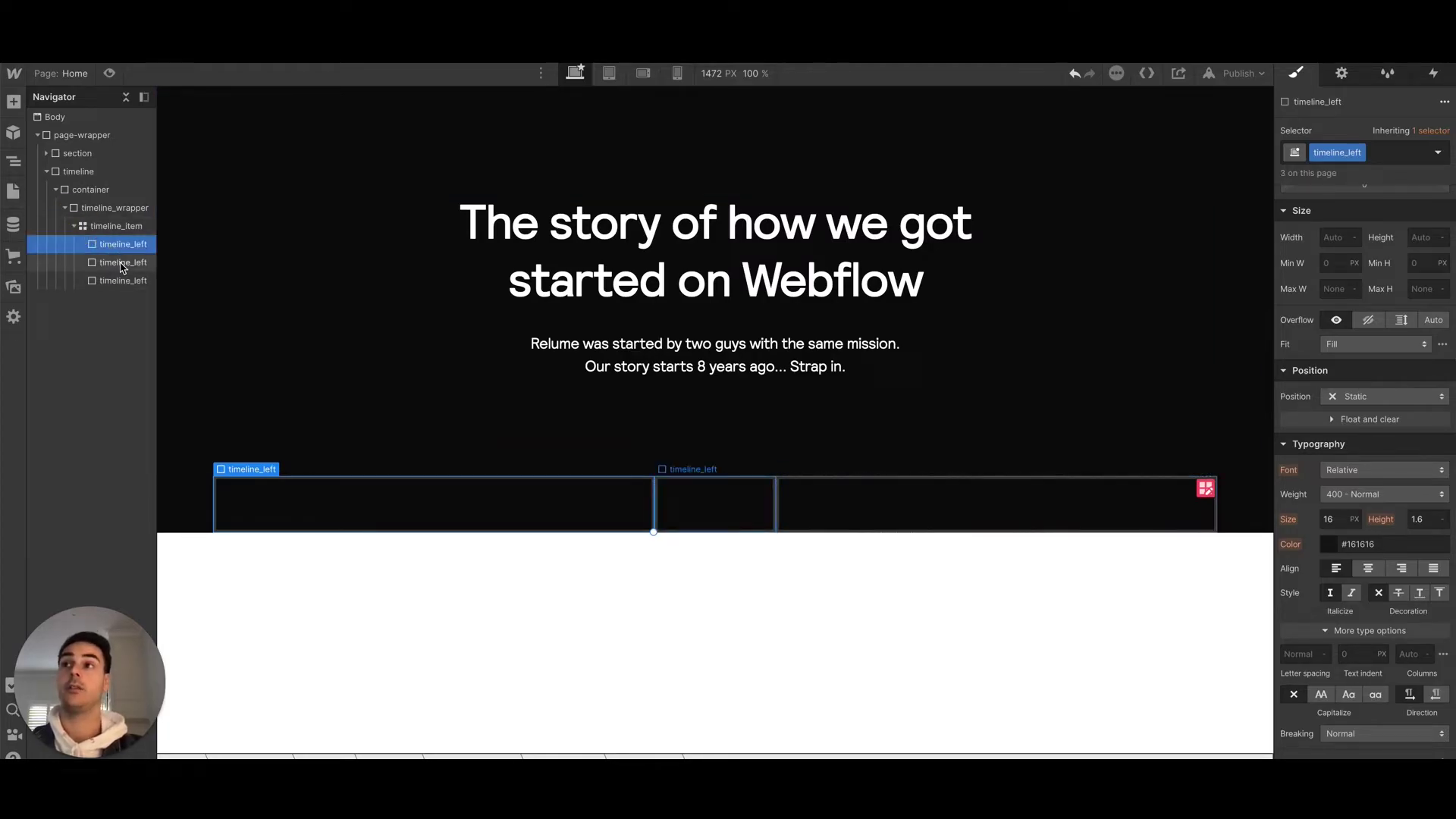
{"action": "left_click", "coordinate": [121, 262]}
{"action": "left_click", "coordinate": [1397, 152]}
{"action": "key", "text": "BackSpace"}
{"action": "type", "text": "timeline_centr"}
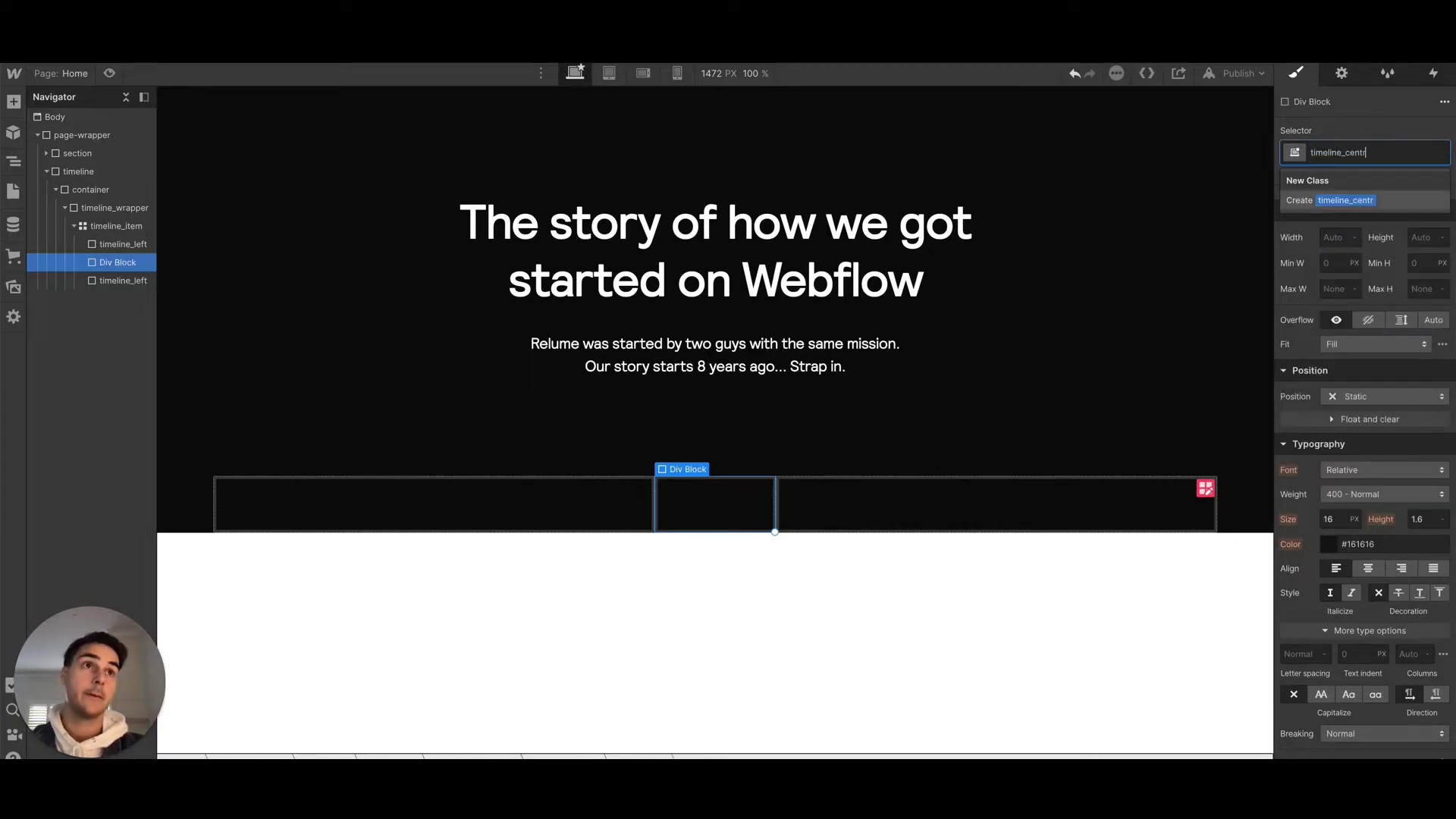
{"action": "type", "text": "e"}
{"action": "key", "text": "Return"}
Replace the class of the third div in timeline_item with a new class, timeline_right.
{"action": "left_click", "coordinate": [121, 281]}
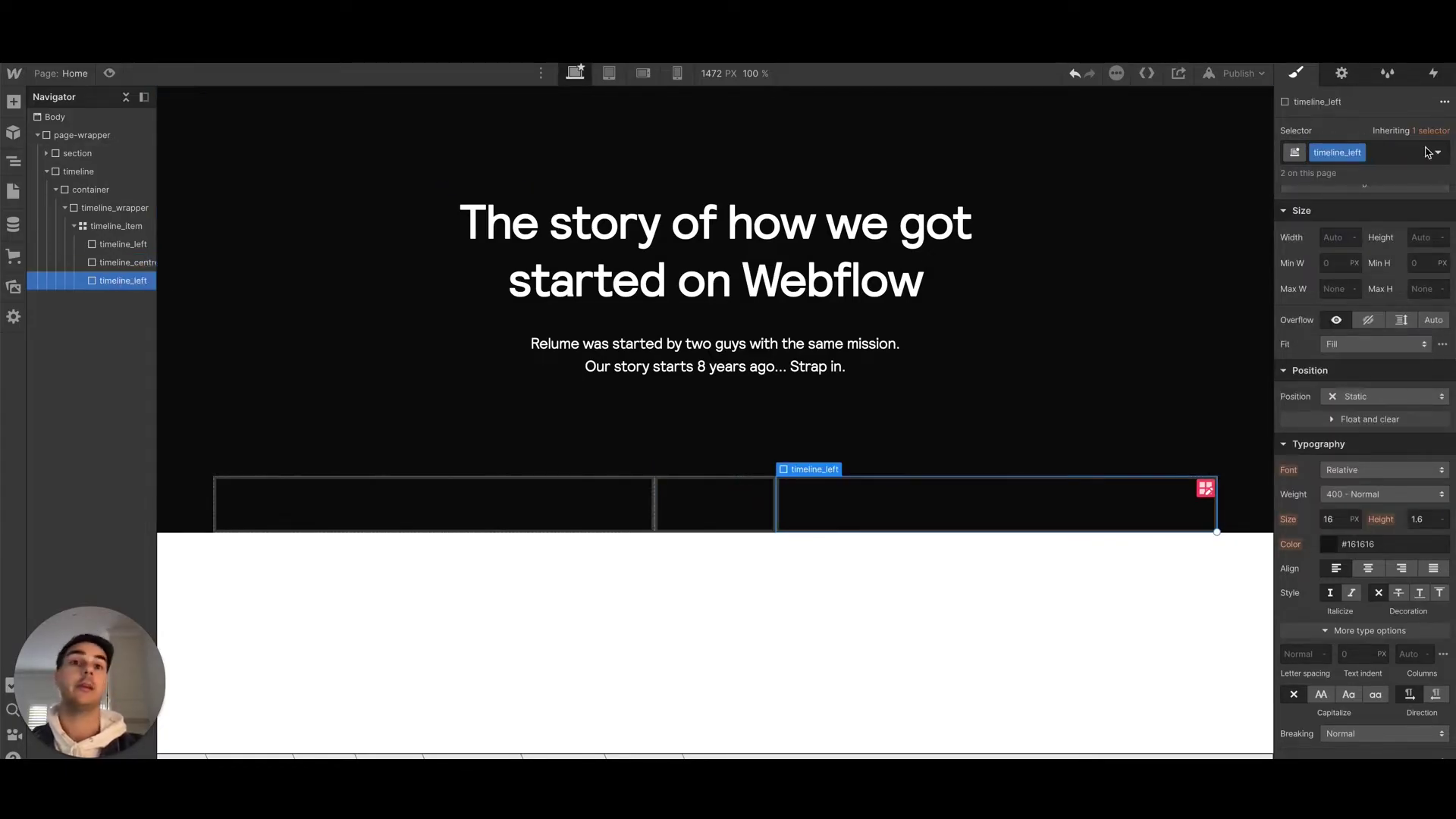
{"action": "left_click", "coordinate": [1425, 152]}
{"action": "key", "text": "BackSpace"}
{"action": "type", "text": "timeline_right"}
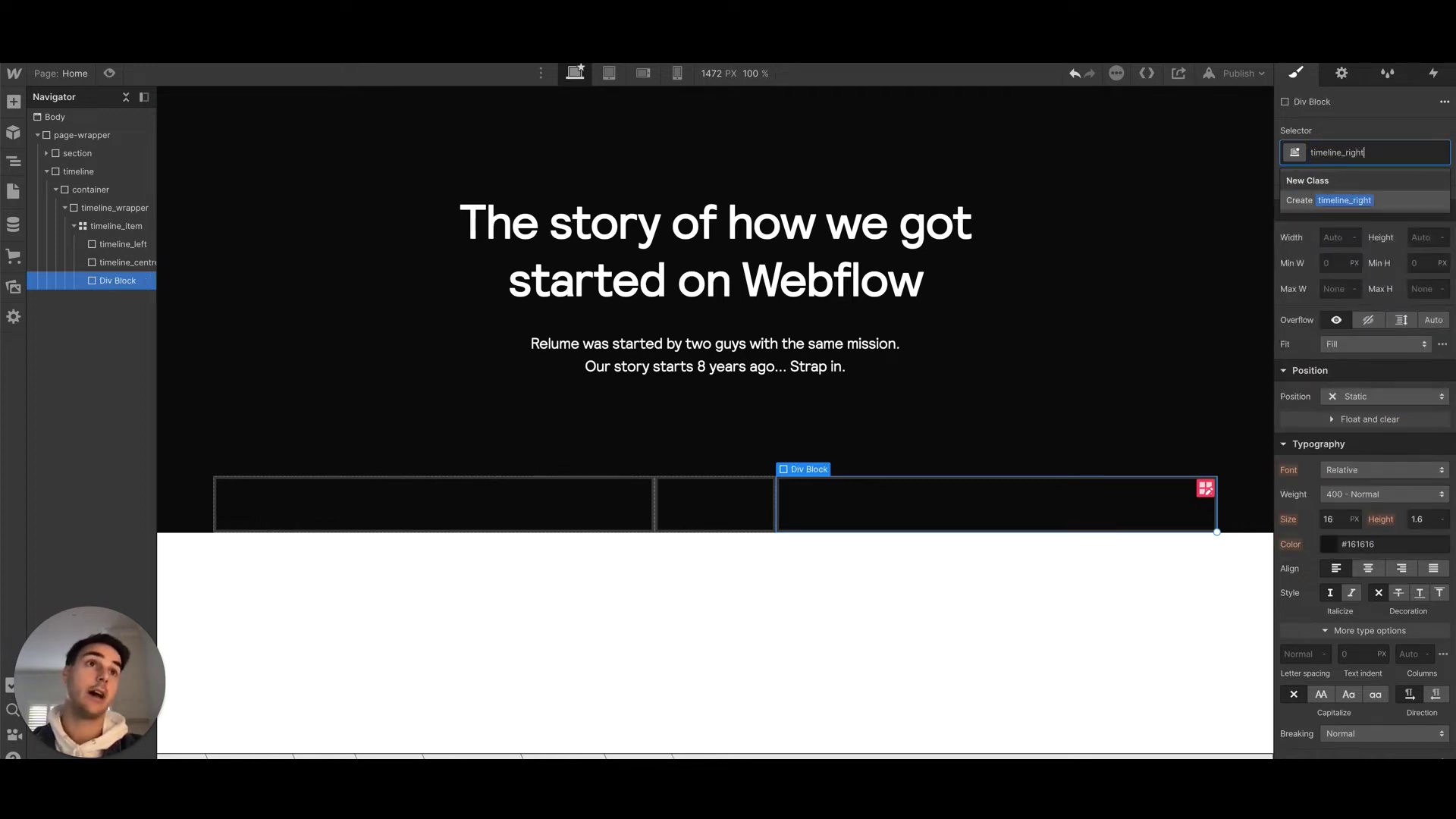
{"action": "key", "text": "Return"}
Right-align the text of timeline_left and set the text colour of timeline_item to white.
{"action": "left_click", "coordinate": [526, 498]}
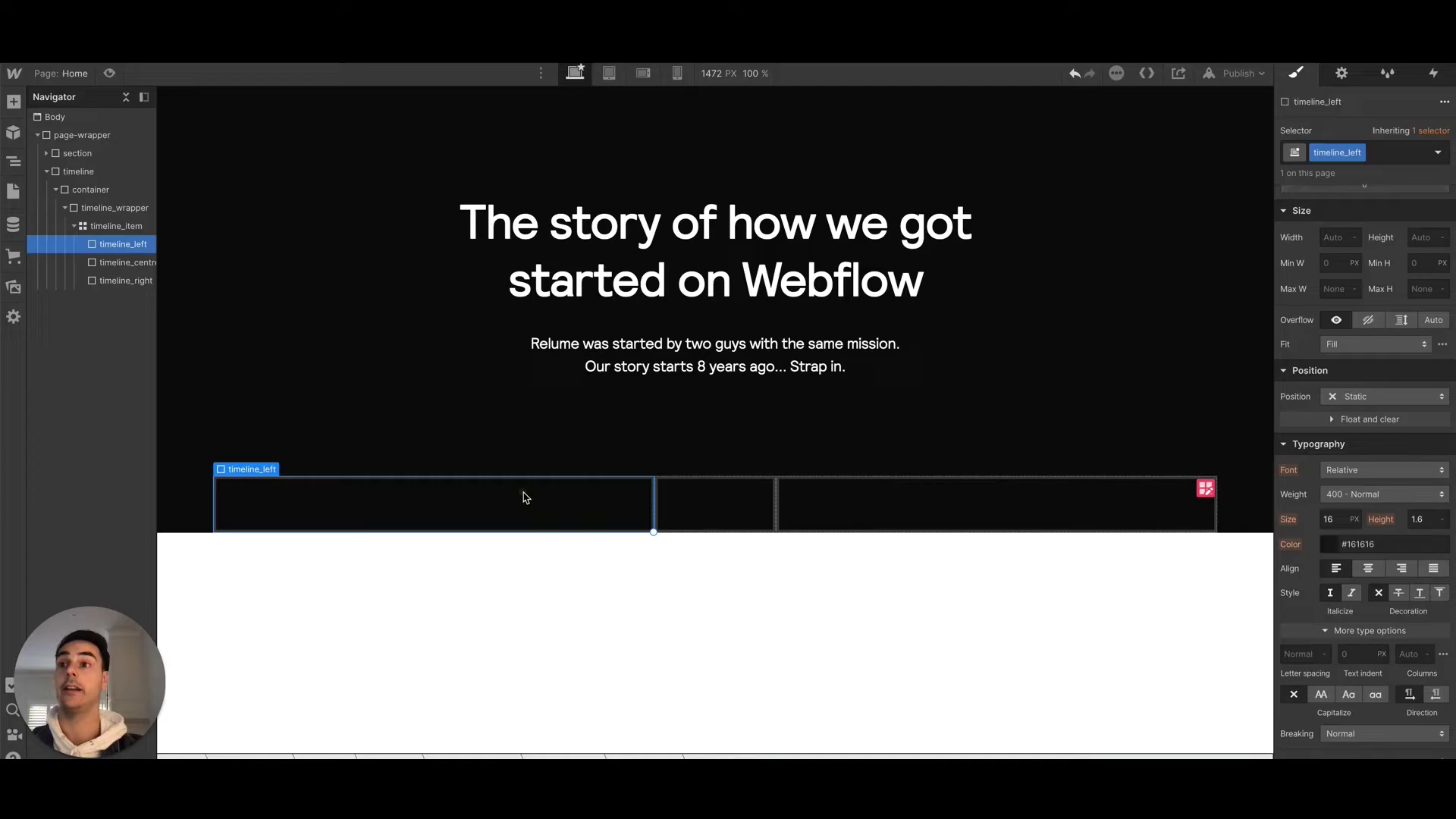
{"action": "left_click", "coordinate": [1402, 569]}
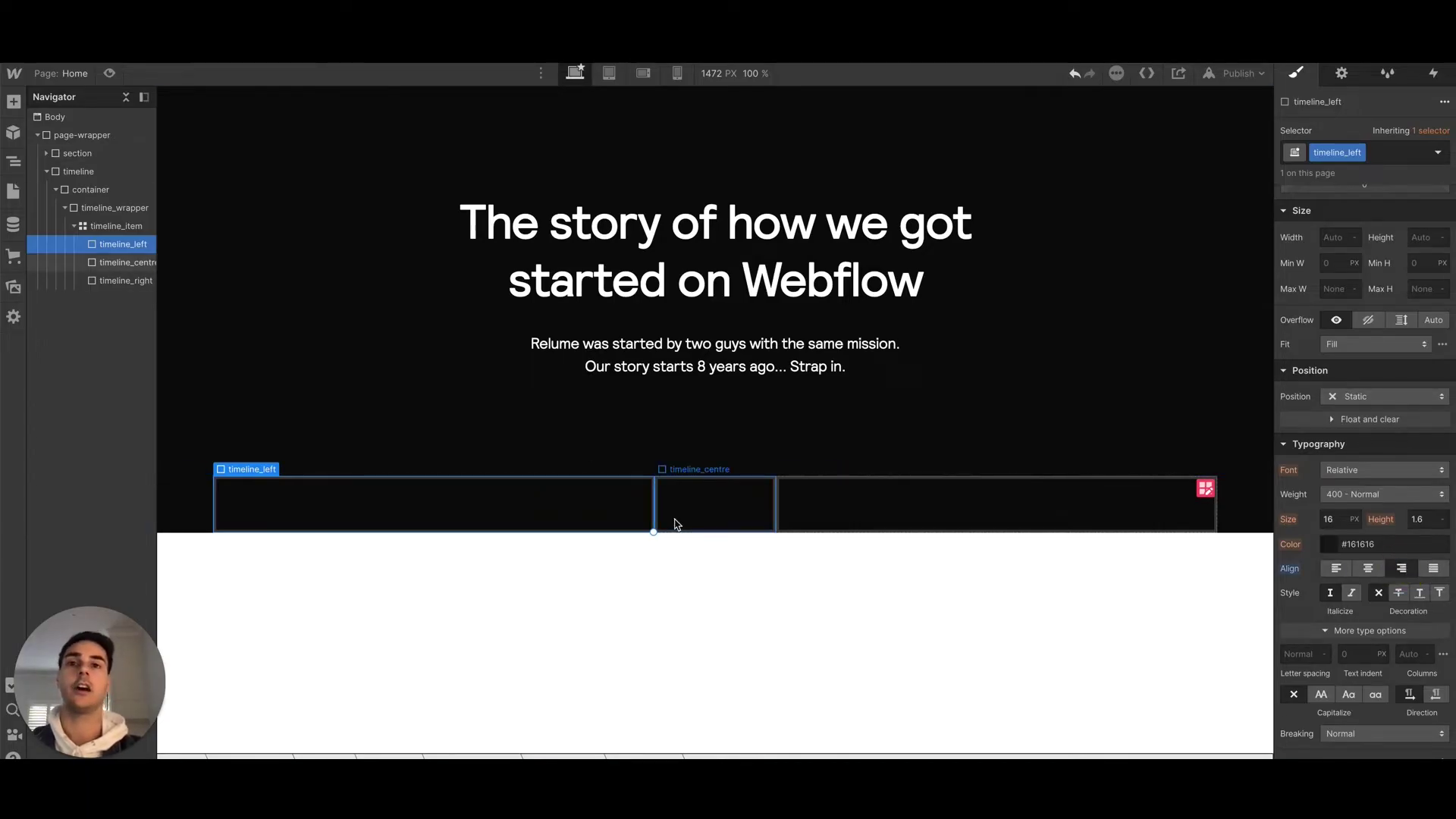
{"action": "left_click", "coordinate": [114, 226]}
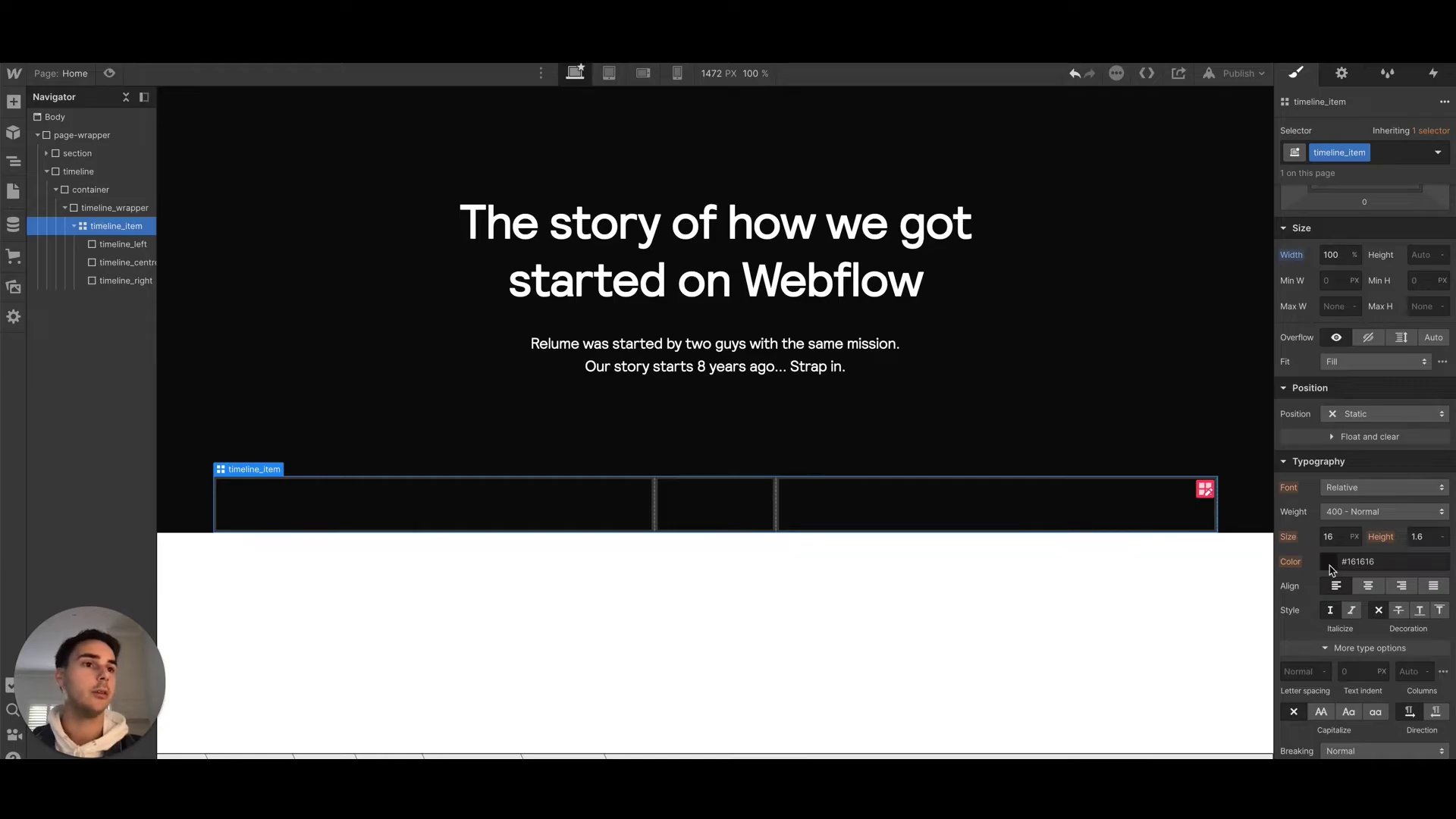
{"action": "left_click", "coordinate": [1329, 563]}
{"action": "left_click_drag", "start_coordinate": [1320, 350], "coordinate": [1130, 133]}
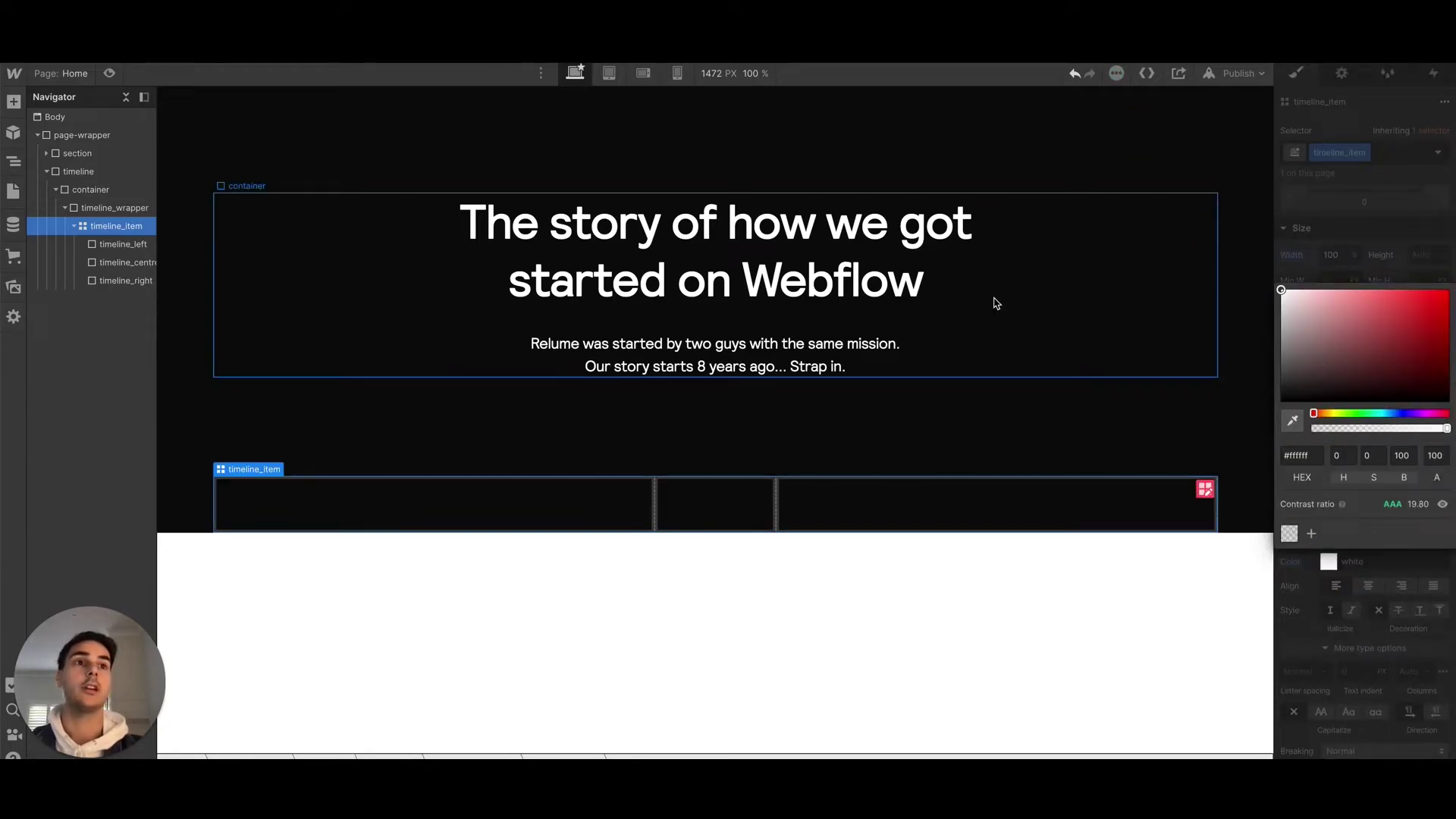
{"action": "left_click", "coordinate": [1328, 226]}
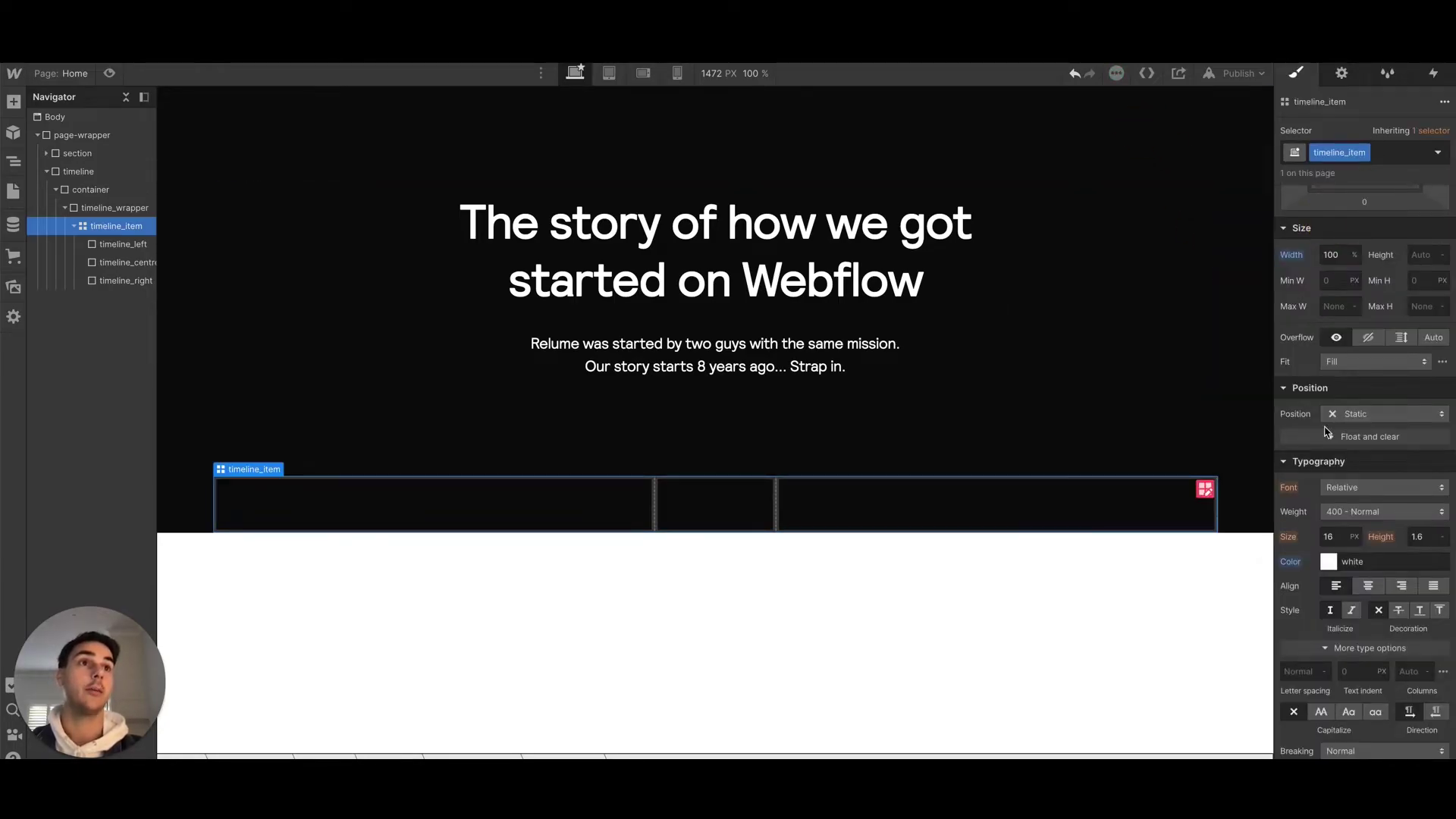
Add a text block inside timeline_left and give it the class timeline_date-text.
{"action": "left_click", "coordinate": [533, 515]}
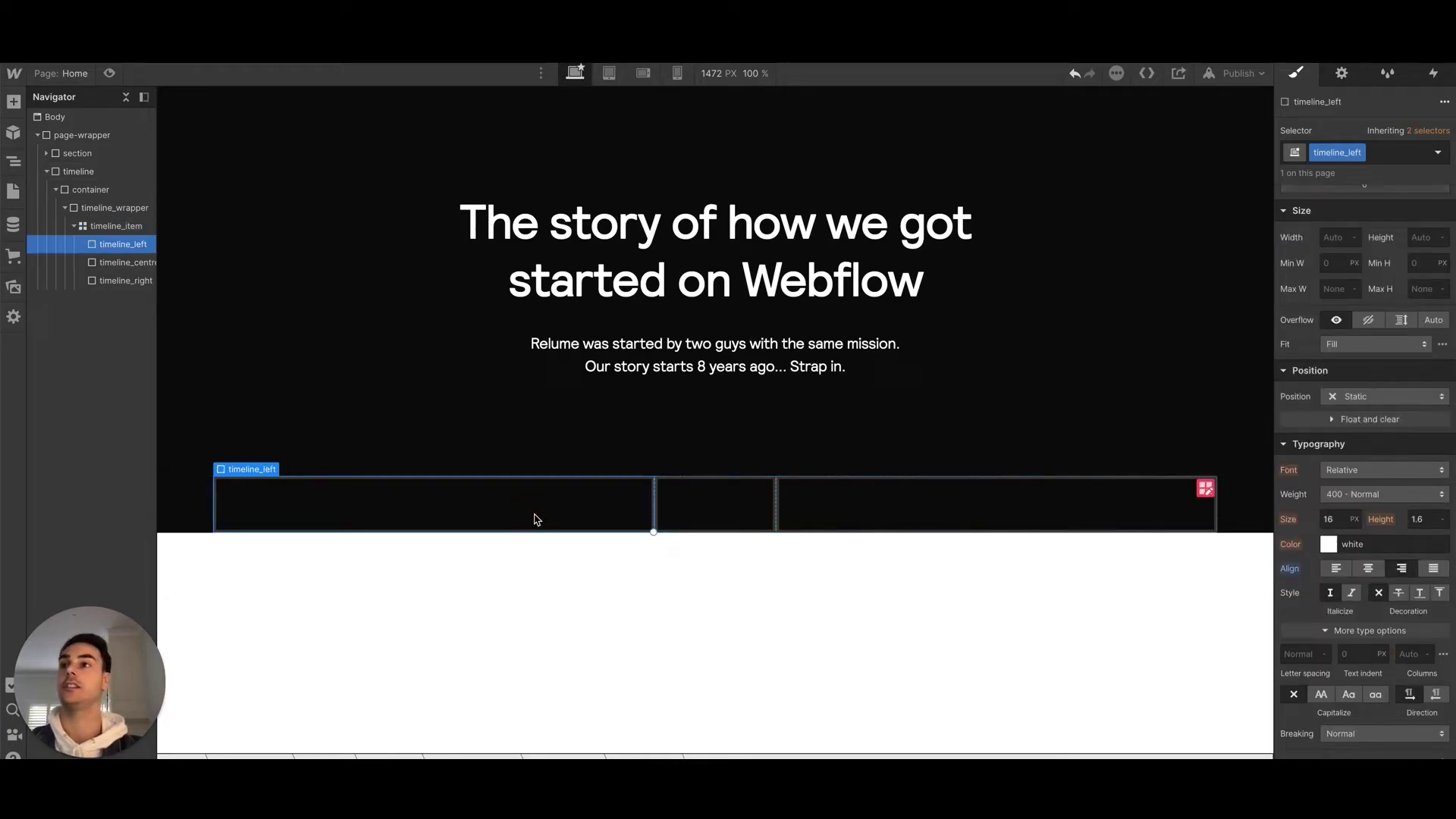
{"action": "key", "text": "ctrl+e"}
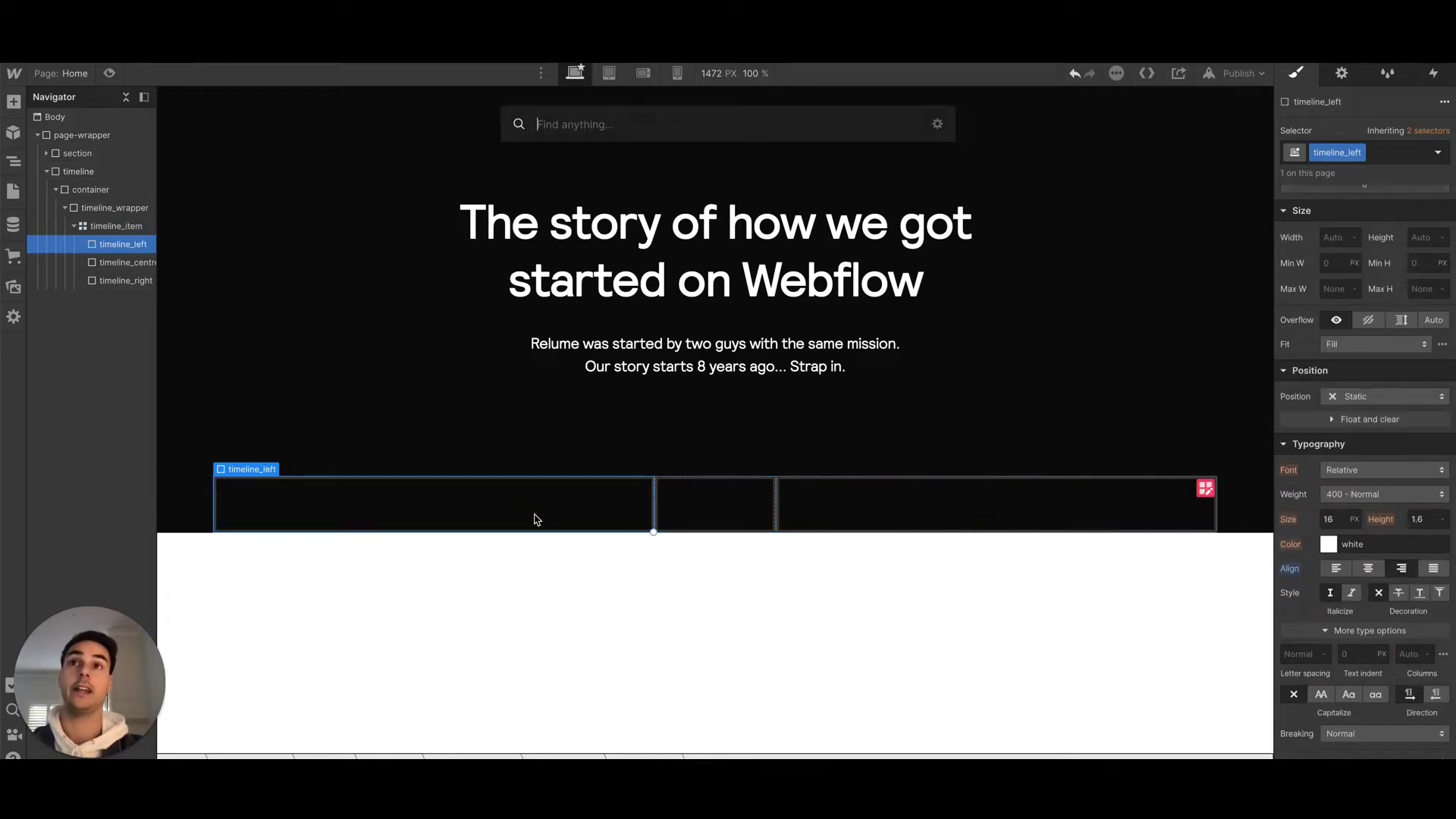
{"action": "type", "text": "text"}
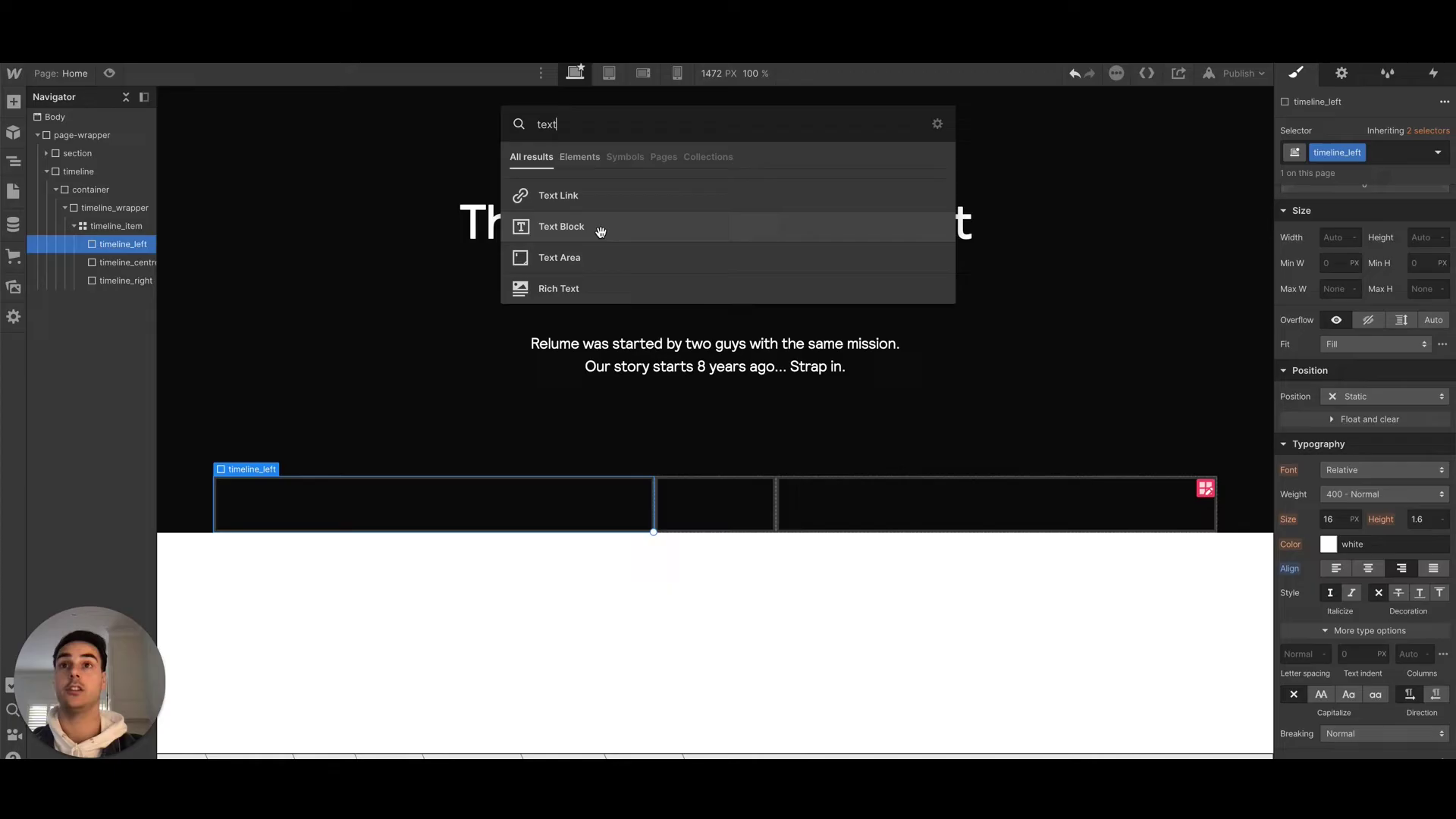
{"action": "left_click", "coordinate": [601, 231]}
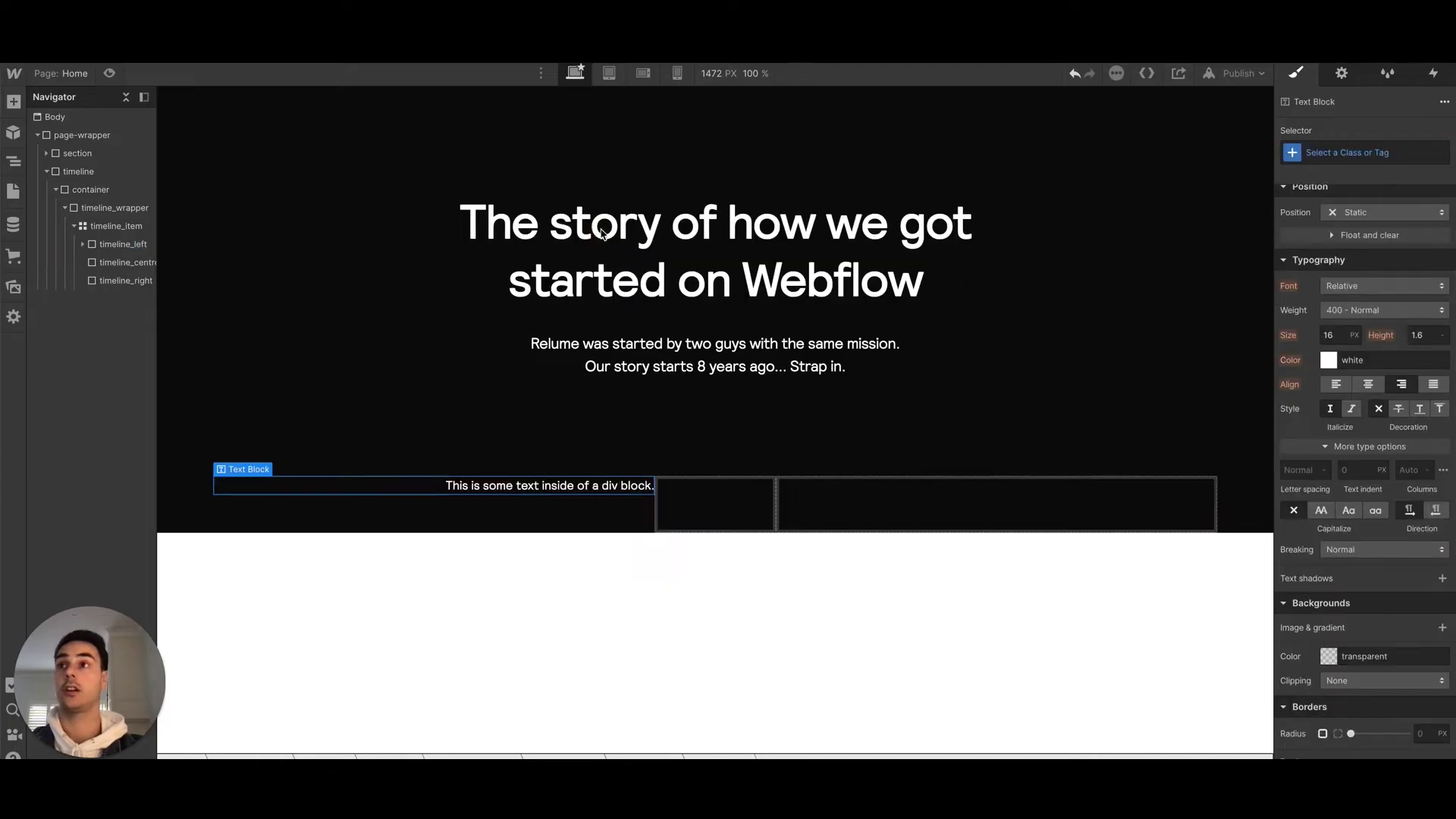
{"action": "left_click", "coordinate": [1360, 150]}
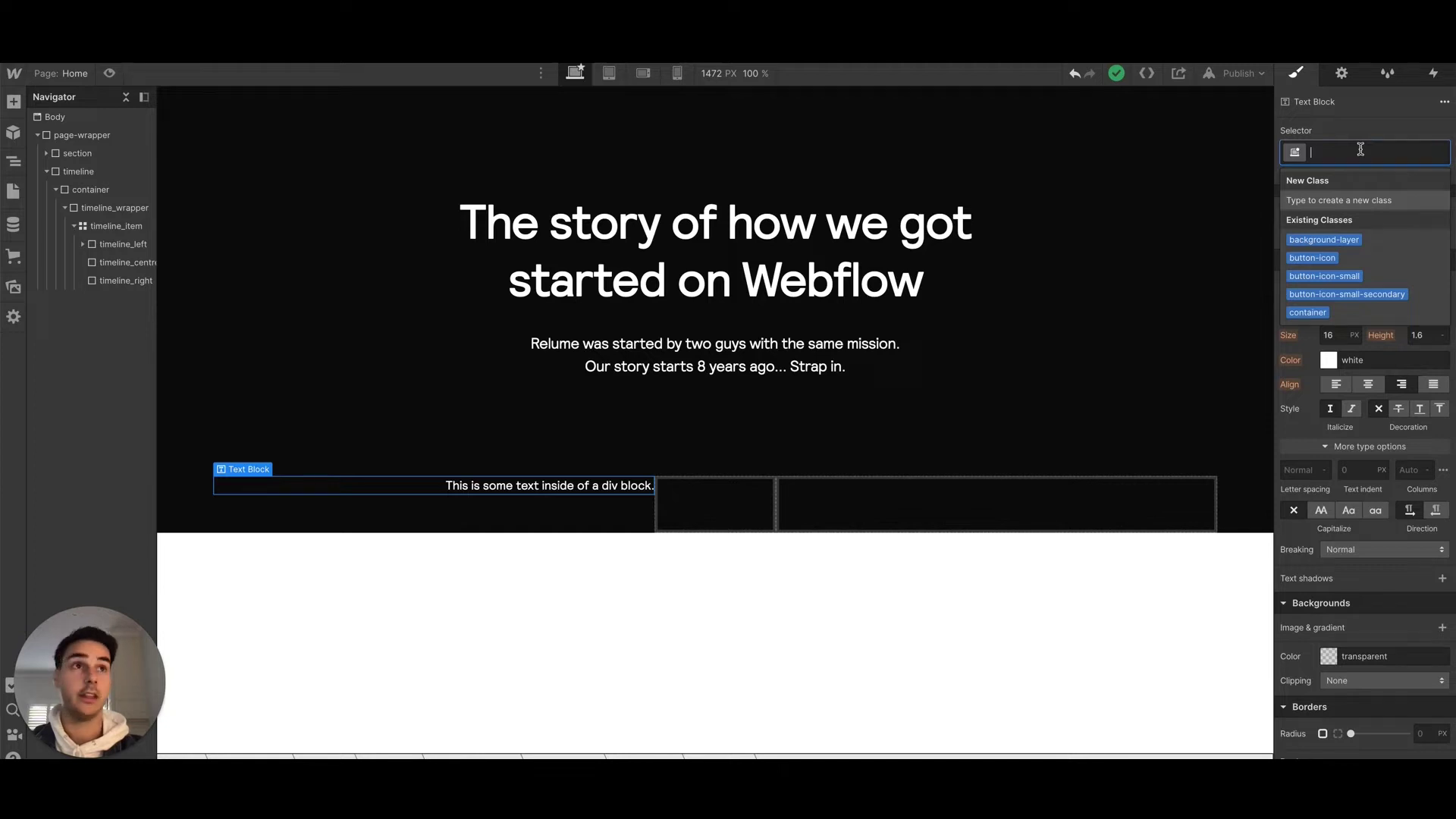
{"action": "type", "text": "timeline_"}
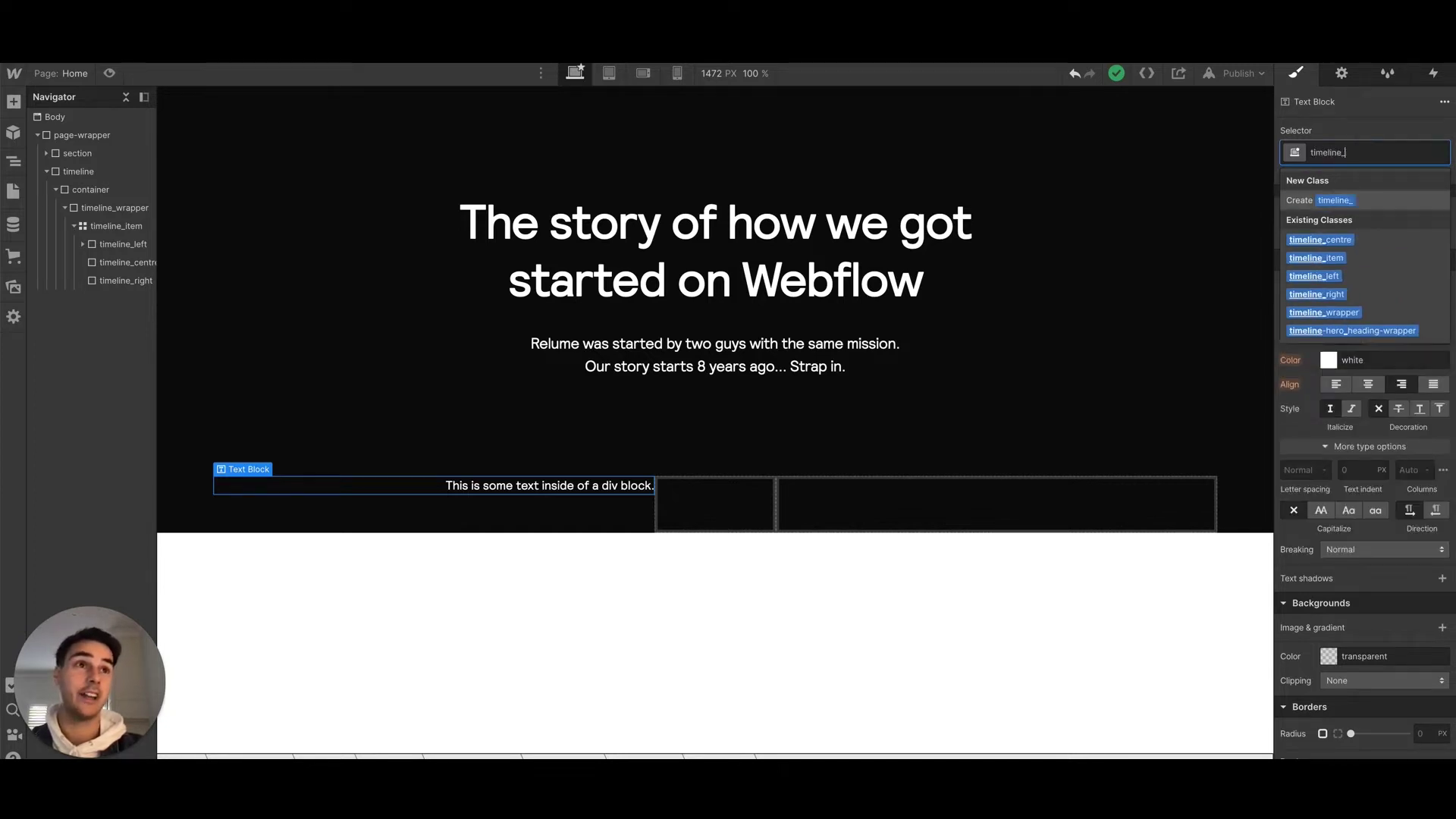
{"action": "type", "text": "date-text"}
{"action": "key", "text": "Return"}
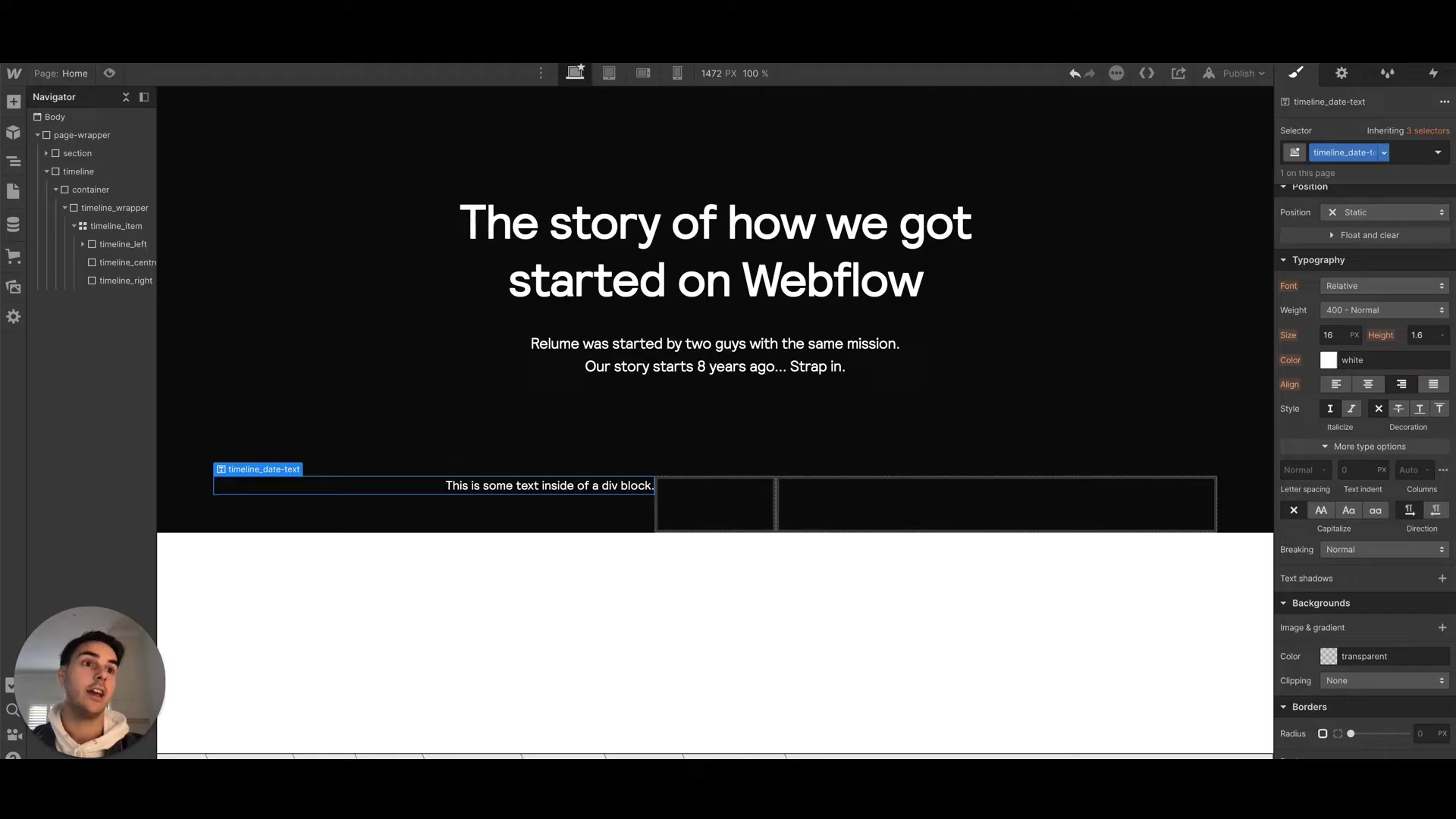
Style timeline_date-text with a 48 px font size, a line height of 1.2 and weight 500 - Medium.
{"action": "left_click", "coordinate": [1334, 334]}
{"action": "type", "text": "48"}
{"action": "key", "text": "Return"}
{"action": "left_click", "coordinate": [1426, 335]}
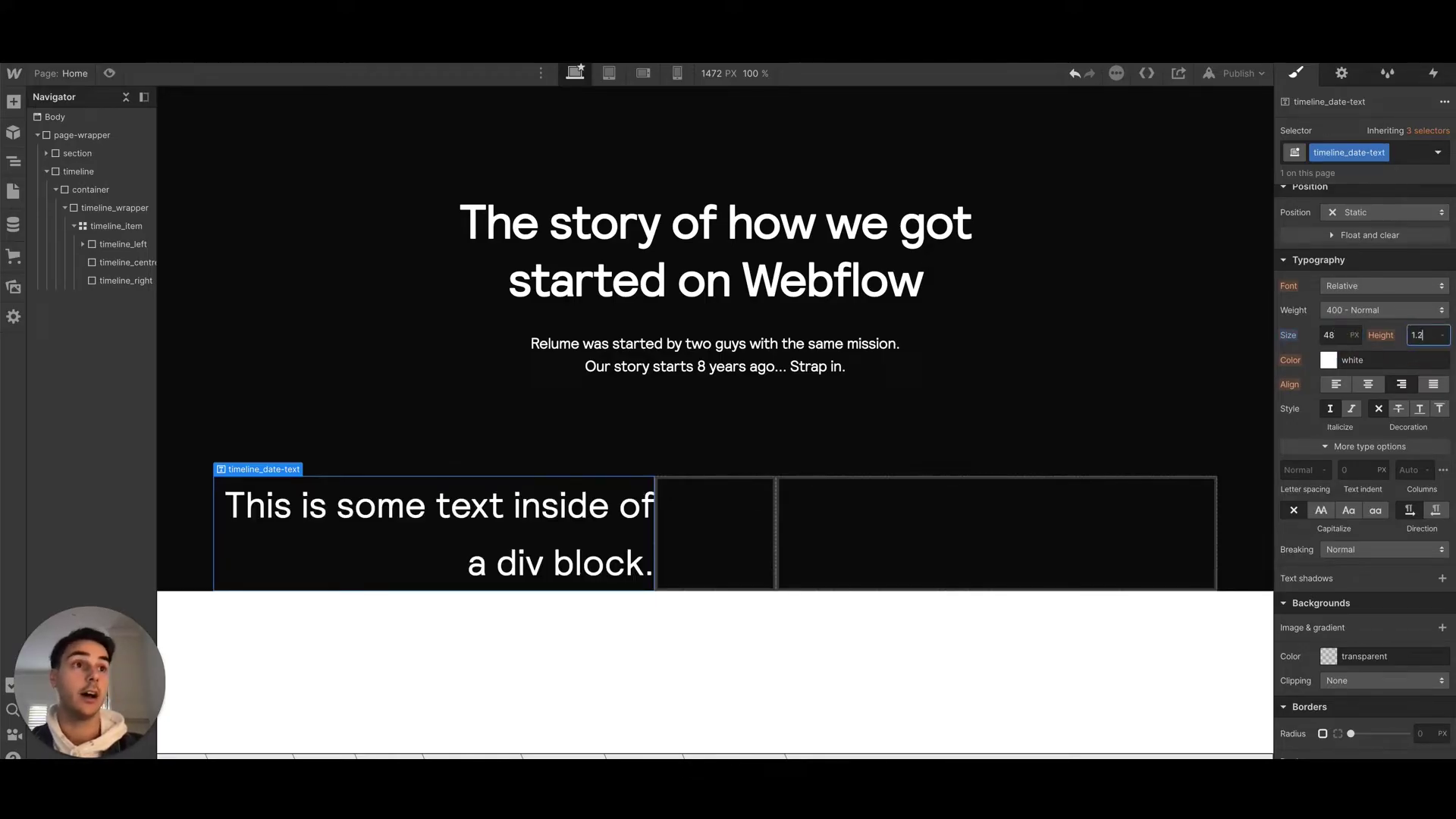
{"action": "key", "text": "Return"}
{"action": "left_click", "coordinate": [1382, 309]}
{"action": "left_click", "coordinate": [1382, 339]}
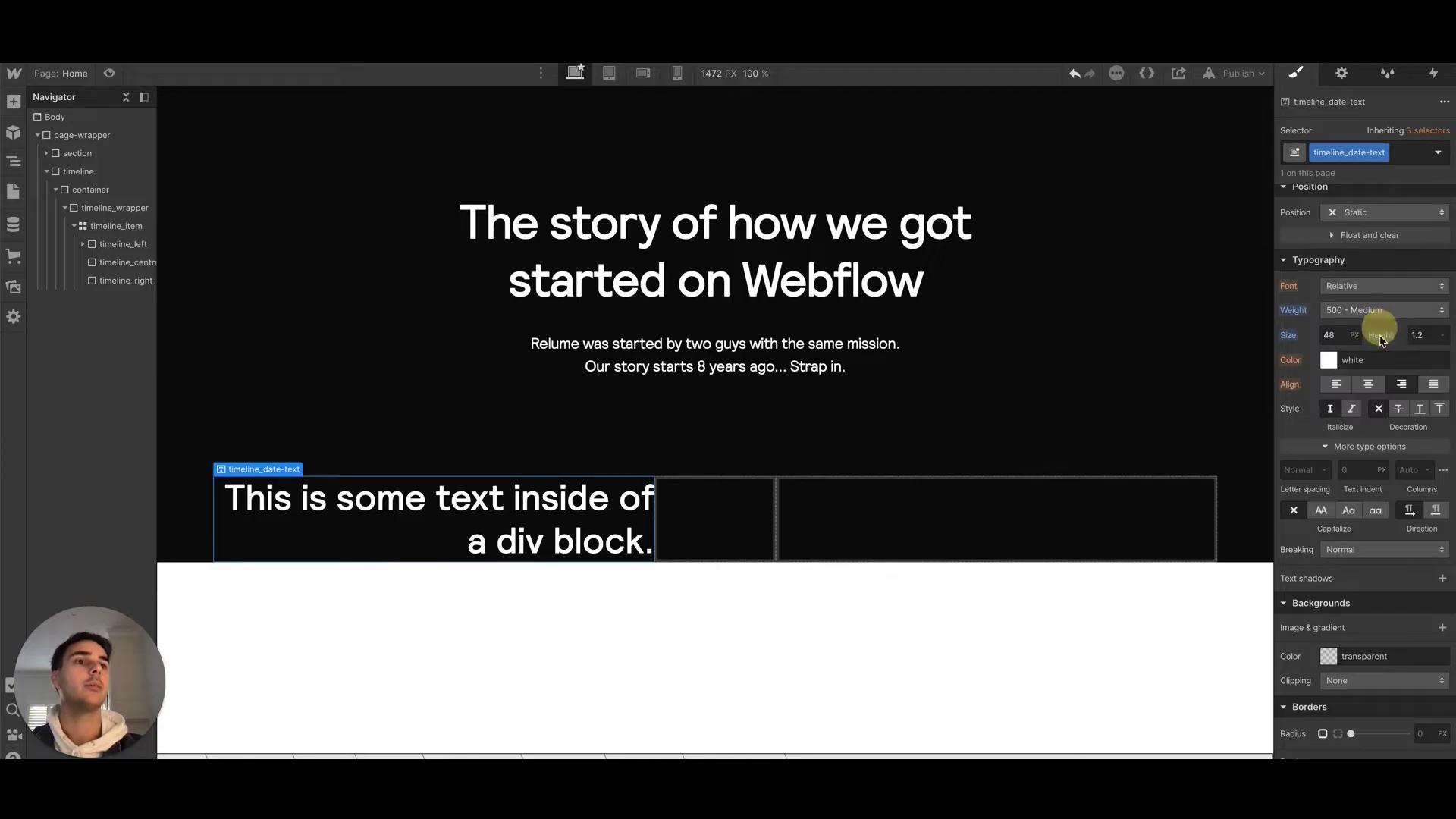
{"action": "left_click", "coordinate": [1329, 655]}
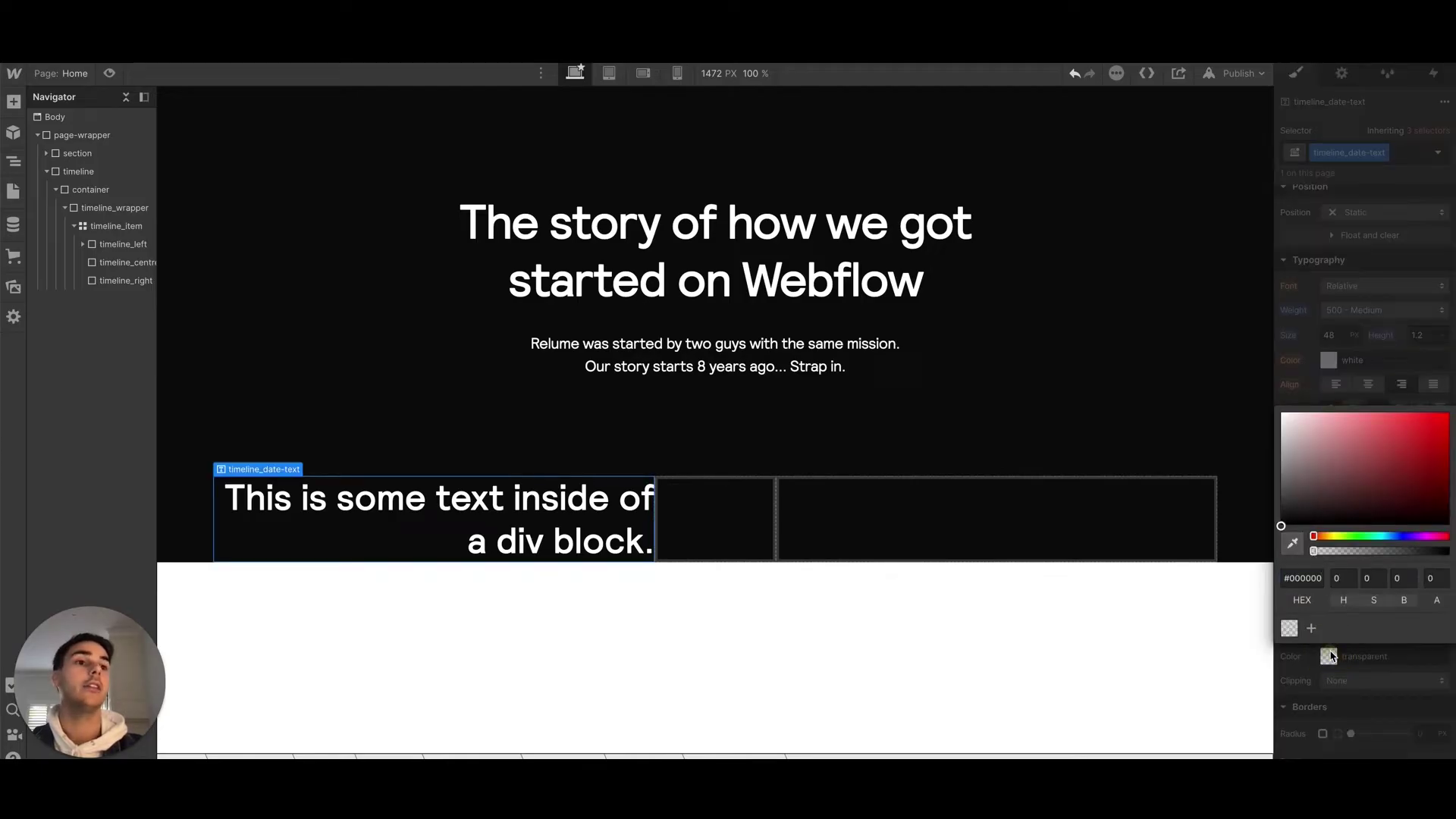
{"action": "left_click", "coordinate": [1329, 656]}
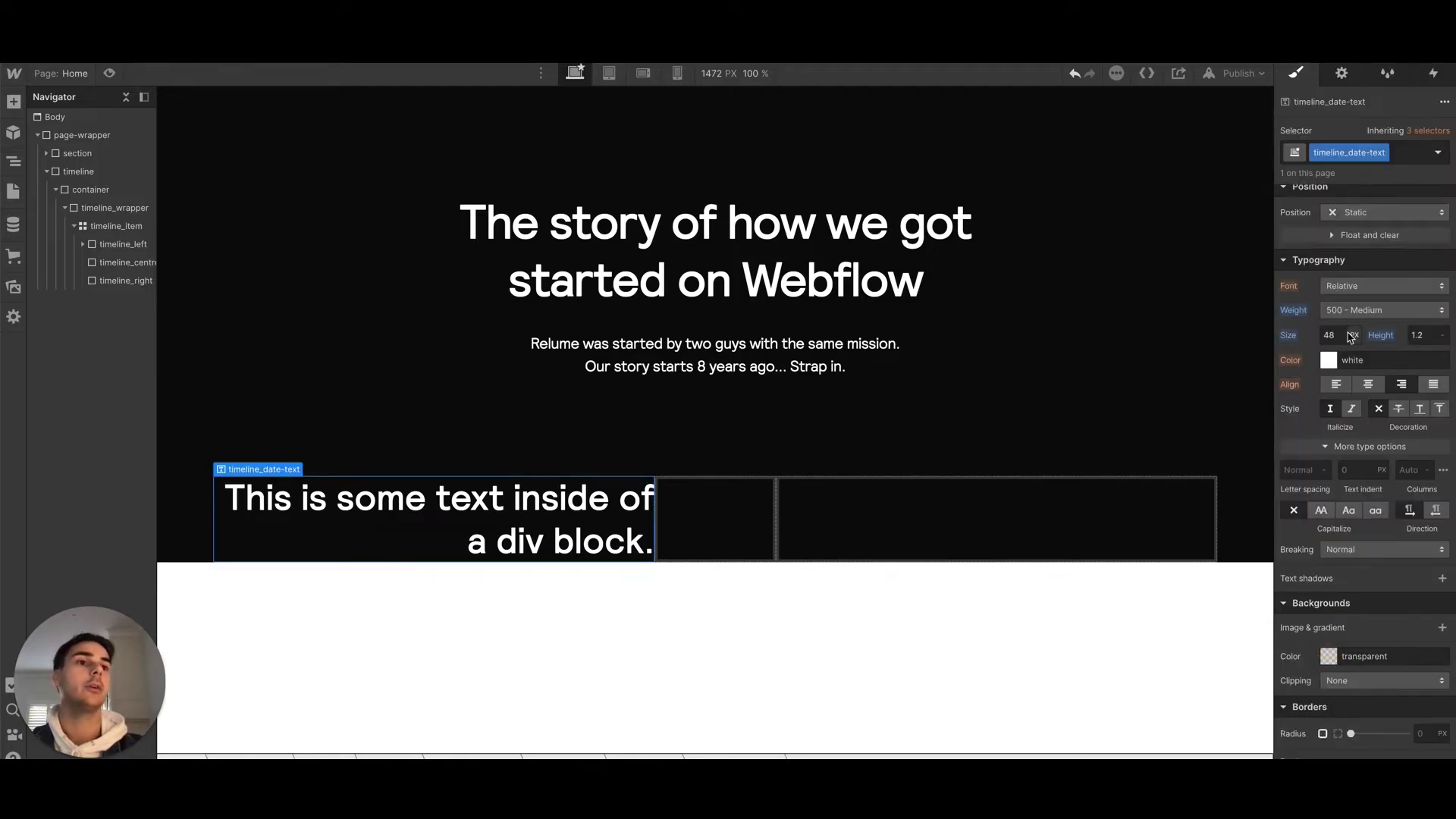
Replace the placeholder text of timeline_date-text with "January 2012".
{"action": "double_click", "coordinate": [567, 489]}
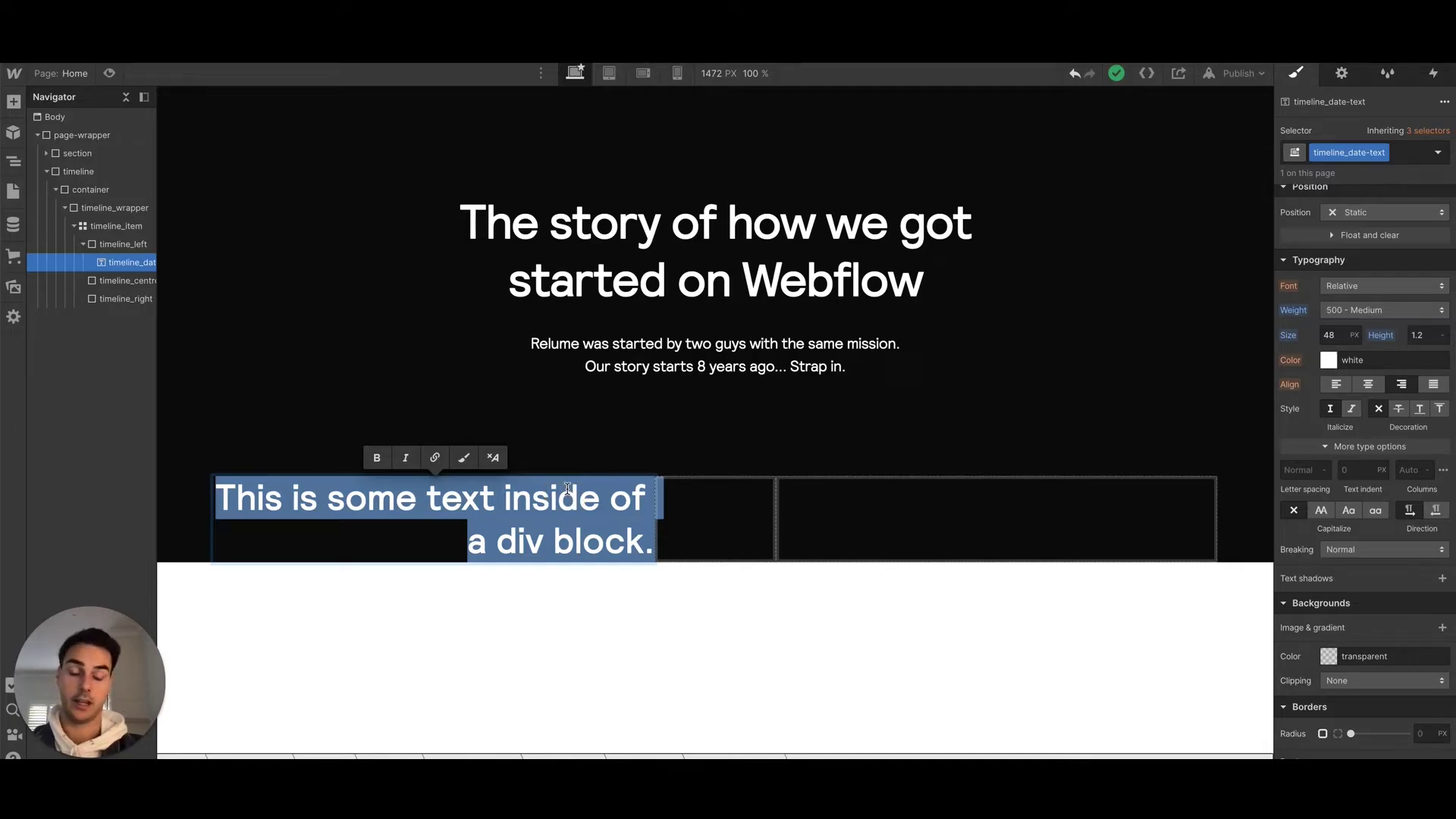
{"action": "type", "text": "January 2"}
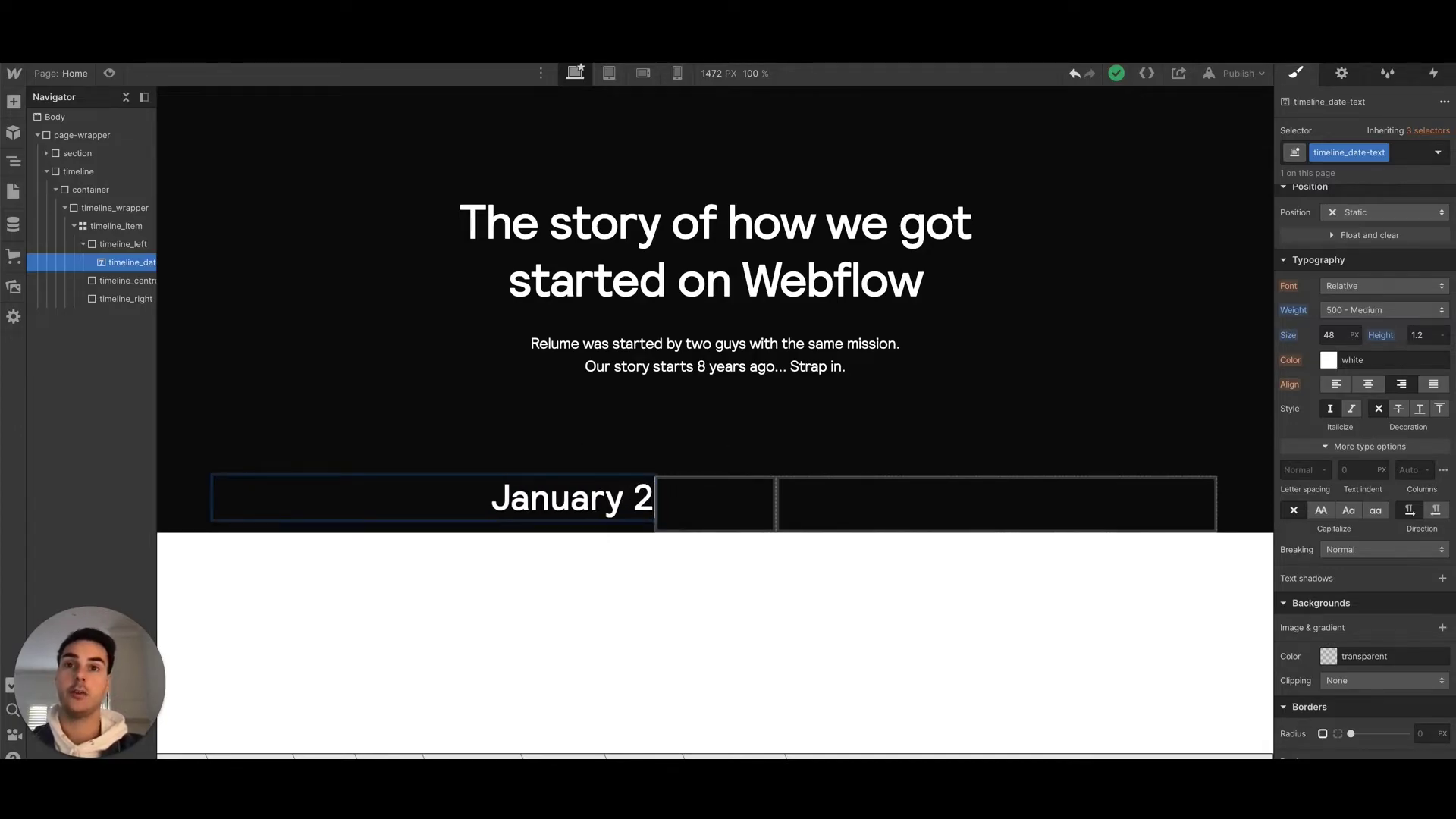
{"action": "type", "text": "012"}
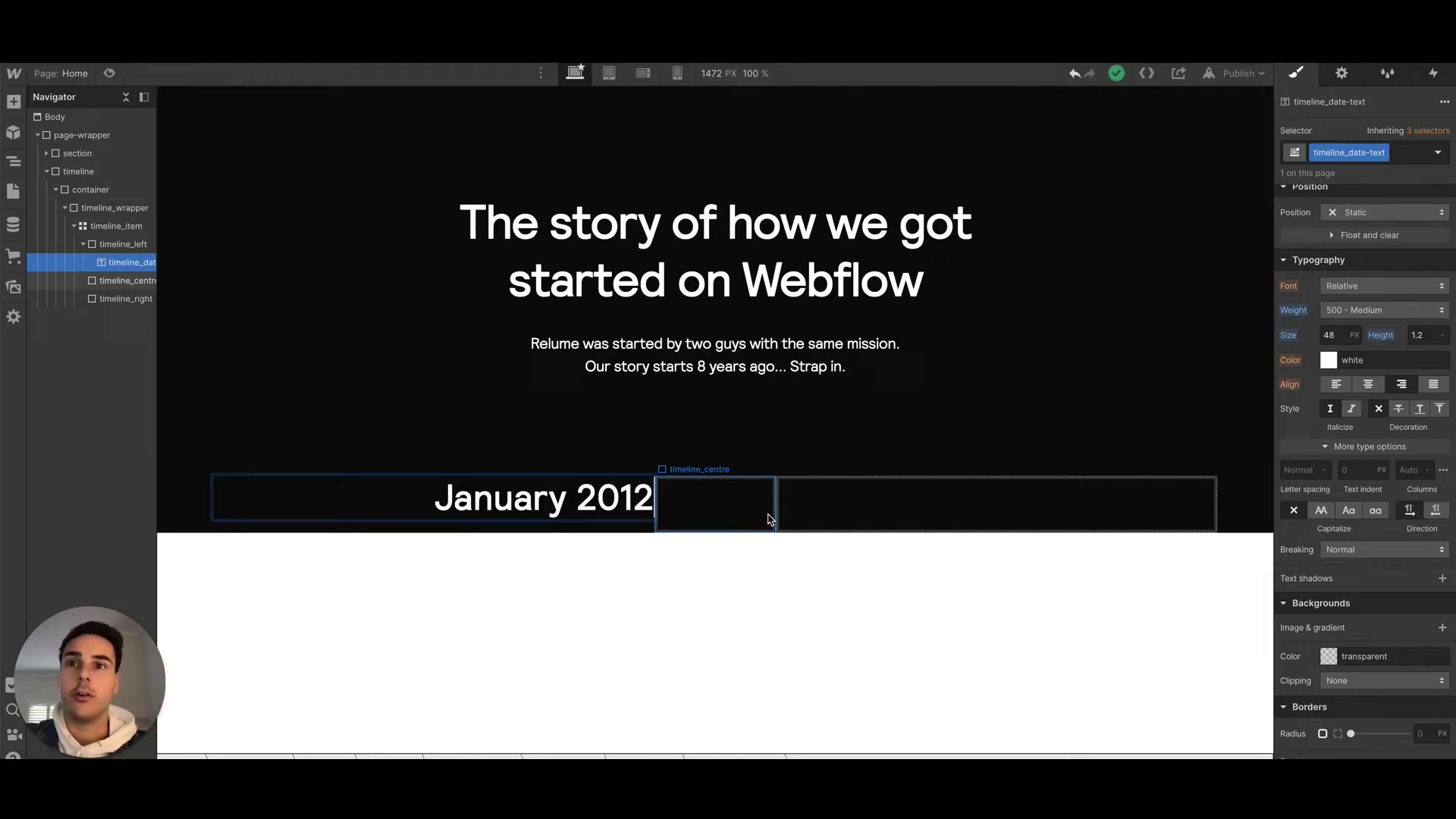
{"action": "left_click", "coordinate": [767, 514]}
{"action": "left_click", "coordinate": [594, 506]}
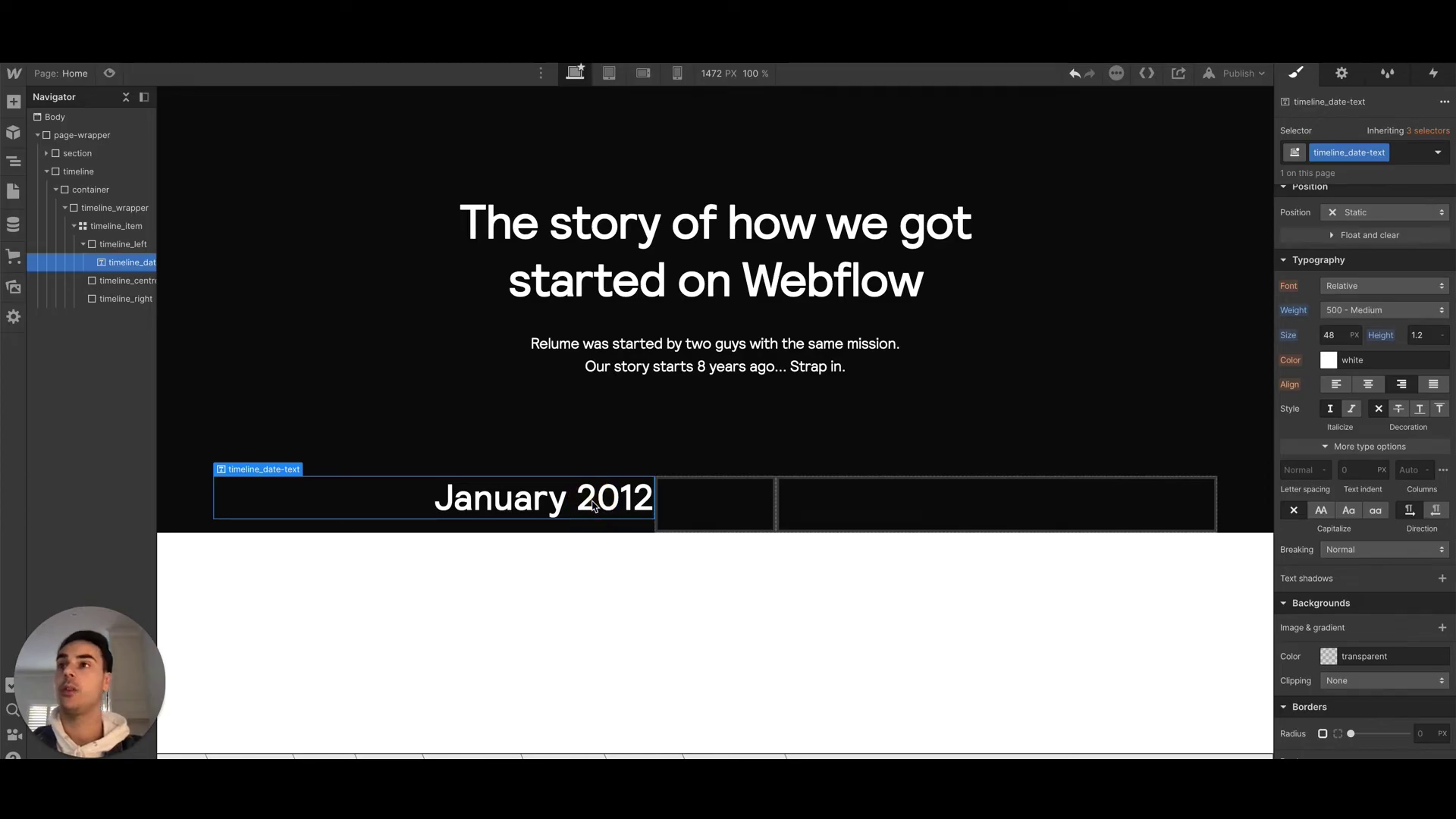
Add a div block inside timeline_centre.
{"action": "left_click", "coordinate": [115, 285]}
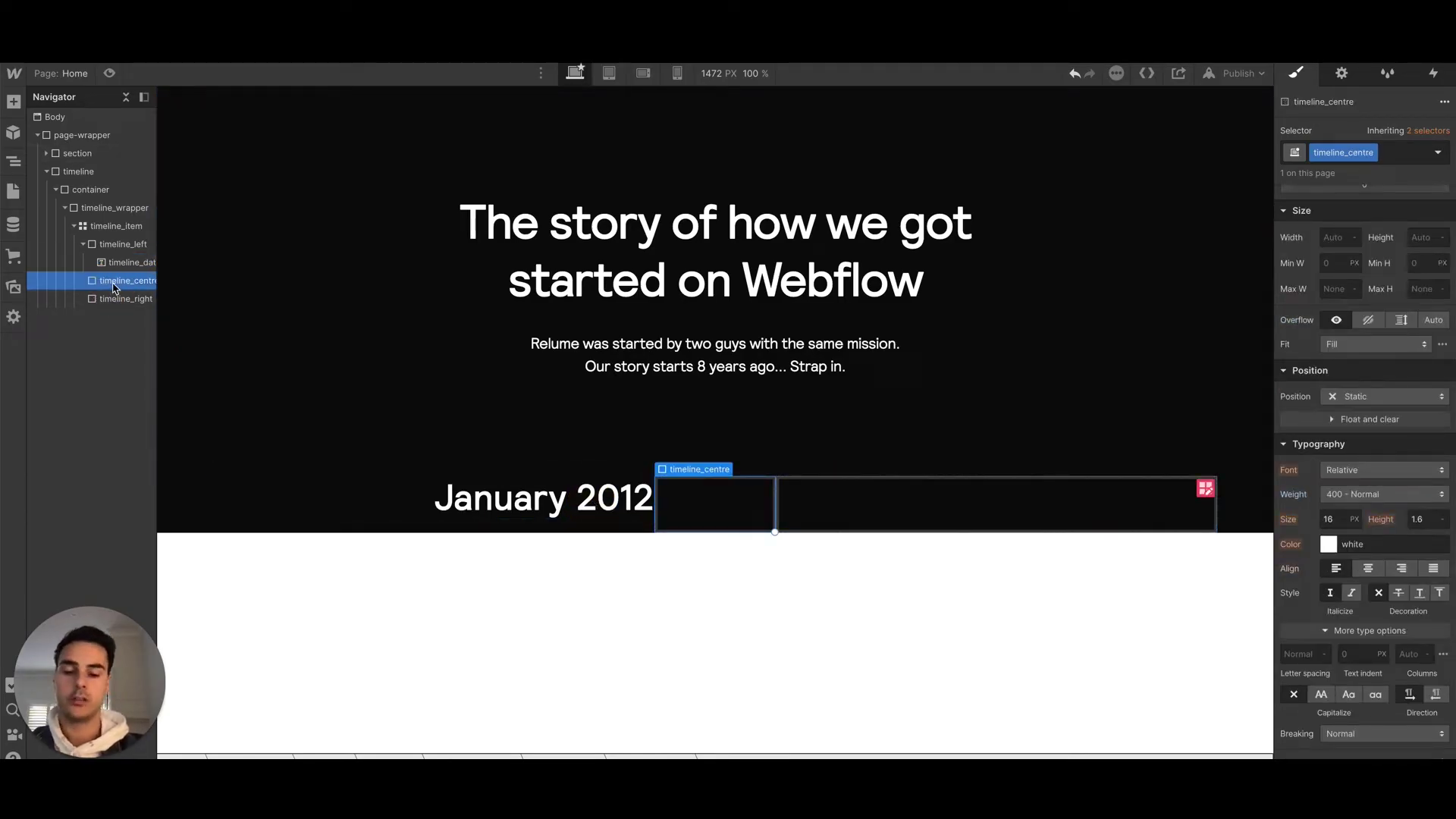
{"action": "key", "text": "ctrl+e"}
{"action": "type", "text": "div"}
{"action": "key", "text": "Return"}
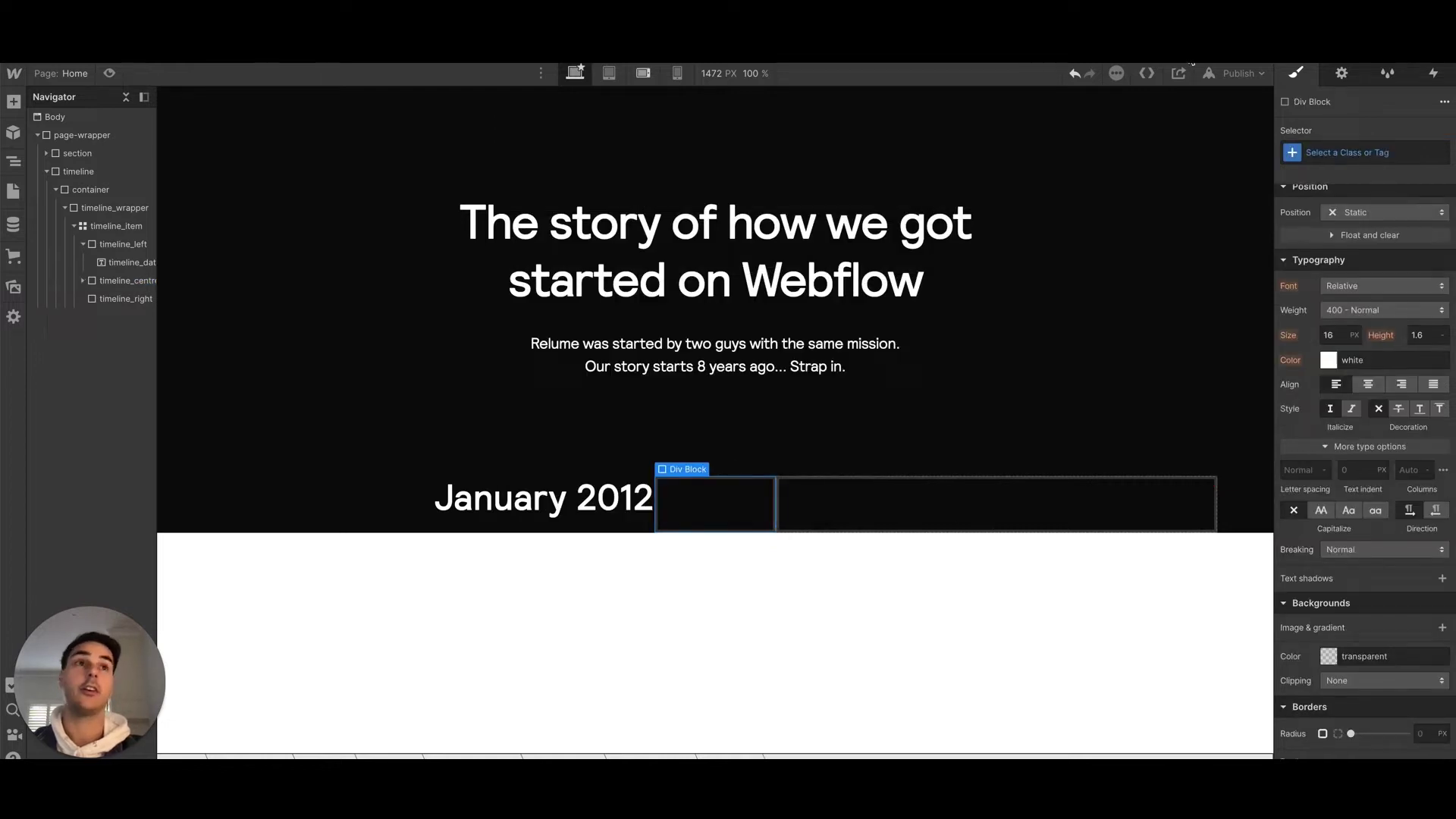
Give the new div block in the centre column the class timeline_circle.
{"action": "left_click", "coordinate": [1381, 152]}
{"action": "type", "text": "timeline"}
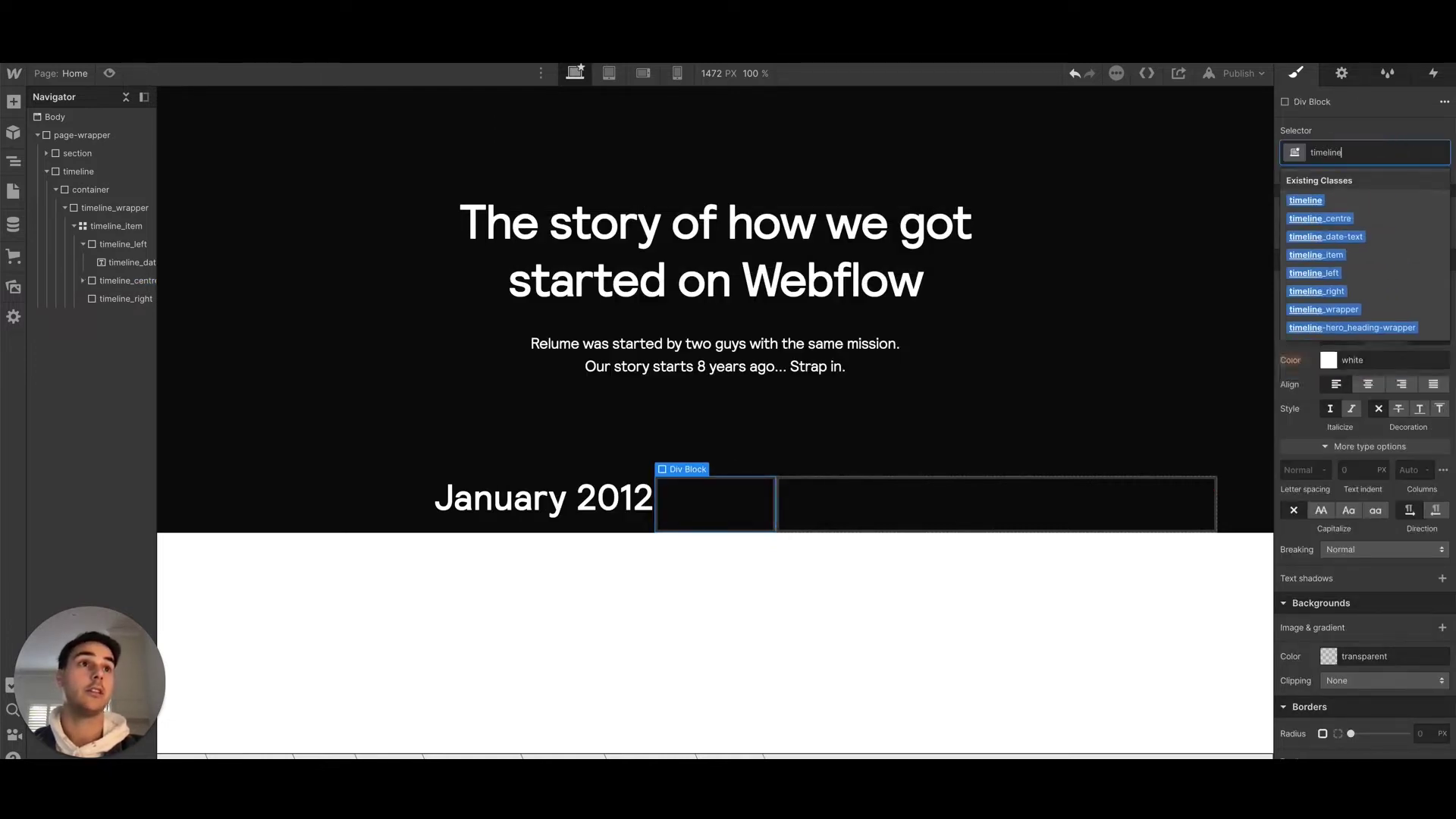
{"action": "type", "text": "_cricl"}
{"action": "key", "text": "BackSpace"}
{"action": "key", "text": "BackSpace"}
{"action": "key", "text": "BackSpace"}
{"action": "key", "text": "BackSpace"}
{"action": "type", "text": "ric"}
{"action": "key", "text": "BackSpace"}
{"action": "key", "text": "BackSpace"}
{"action": "key", "text": "BackSpace"}
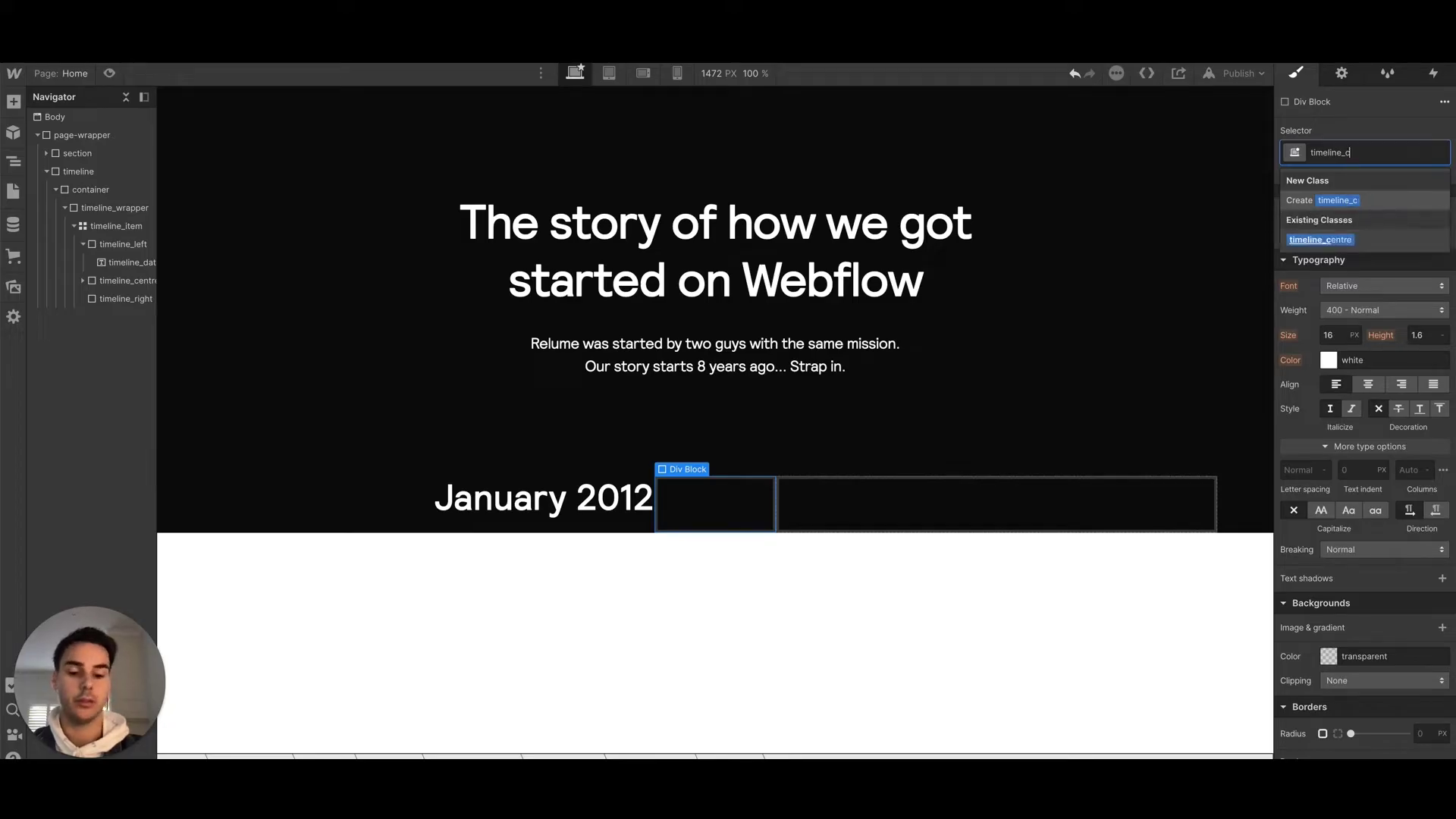
{"action": "type", "text": "ircl"}
{"action": "key", "text": "Return"}
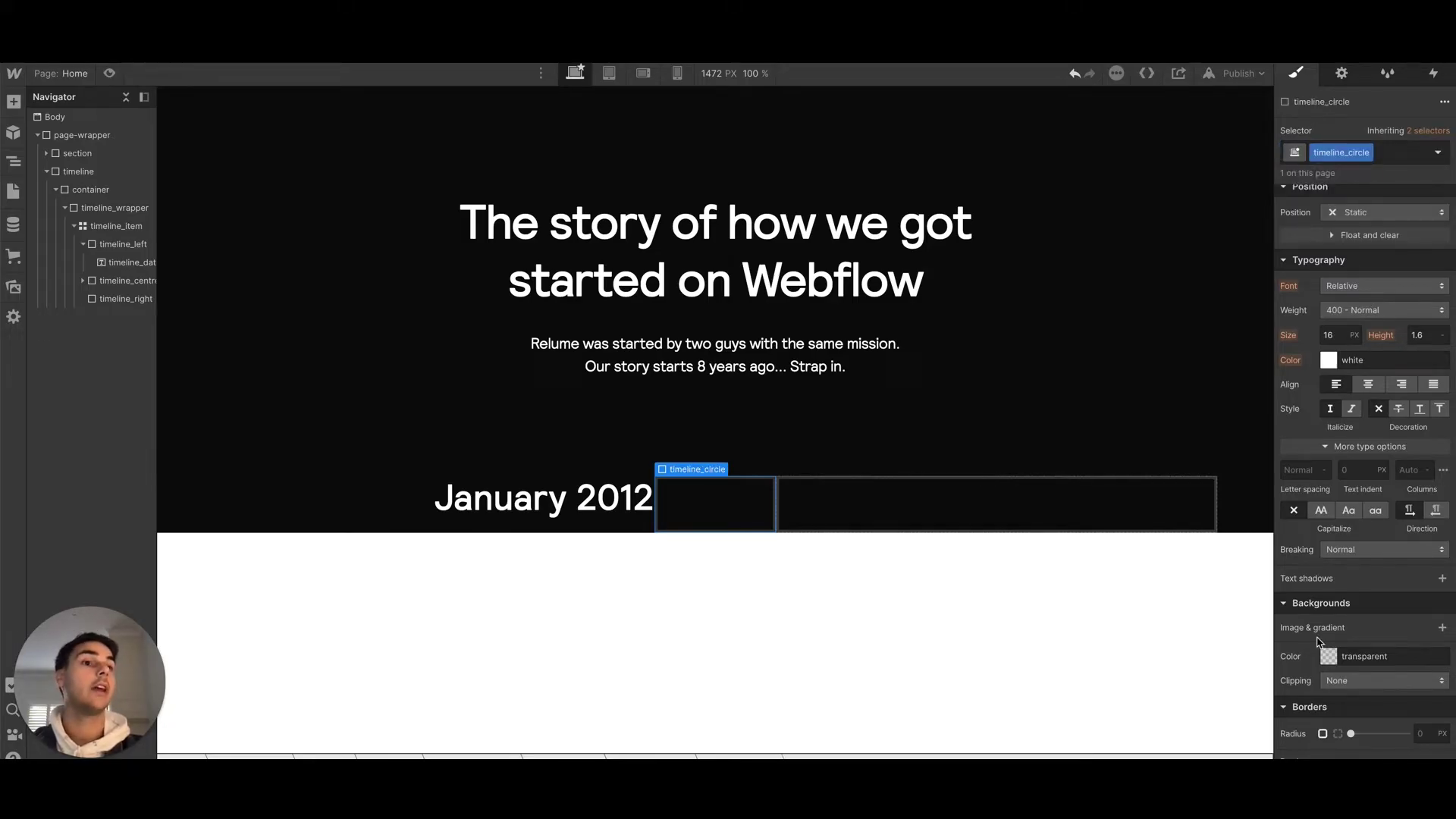
Set the width and height of timeline_circle to 15 px each.
{"action": "scroll", "coordinate": [1344, 442], "scroll_direction": "up", "scroll_amount": 4}
{"action": "left_click", "coordinate": [1332, 322]}
{"action": "type", "text": "15"}
{"action": "key", "text": "Return"}
{"action": "left_click", "coordinate": [1422, 320]}
{"action": "type", "text": "1"}
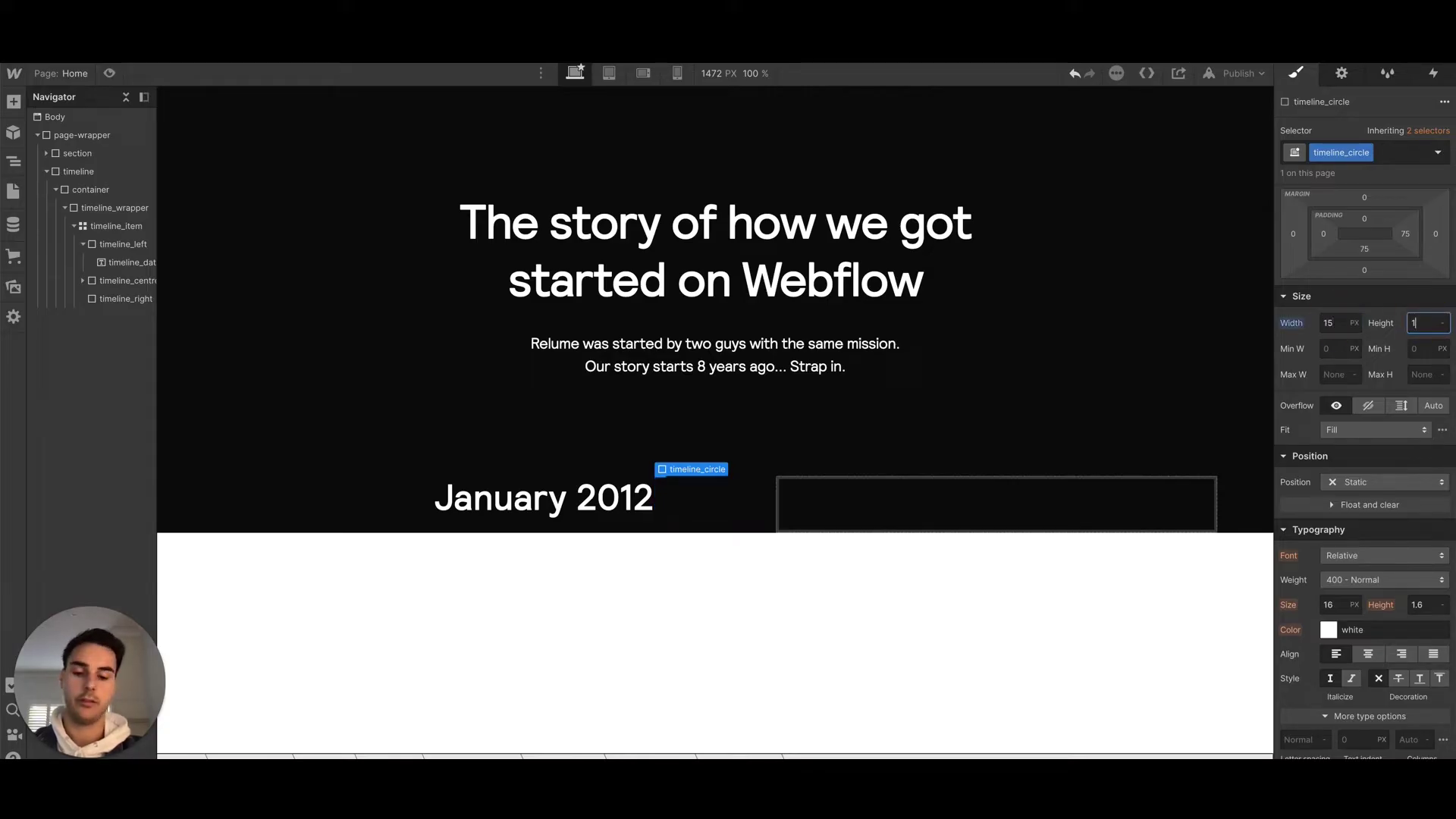
Give timeline_circle a white background and a border radius of 100%.
{"action": "scroll", "coordinate": [1397, 513], "scroll_direction": "down", "scroll_amount": 6}
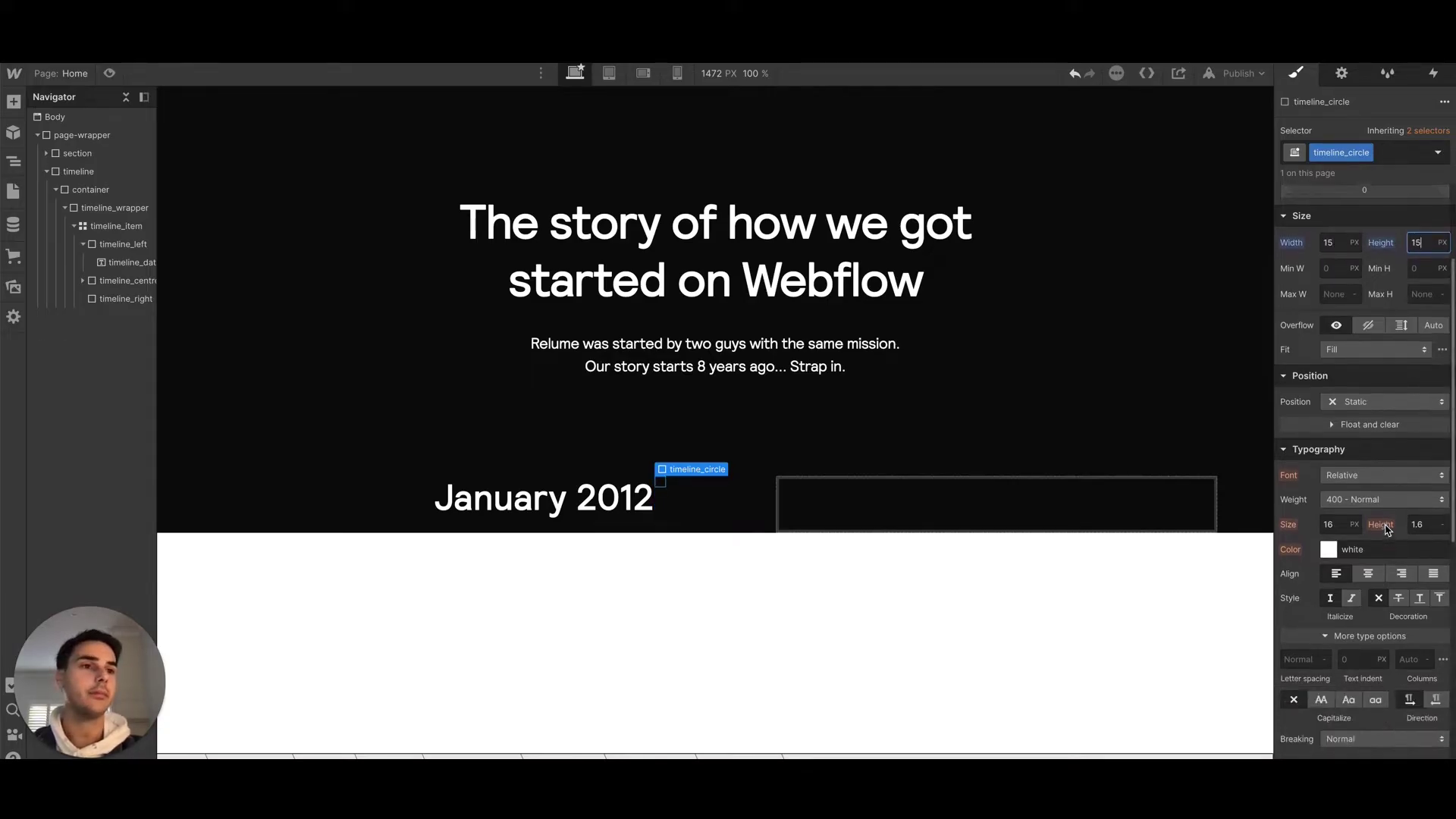
{"action": "left_click", "coordinate": [1328, 486]}
{"action": "left_click", "coordinate": [1283, 507]}
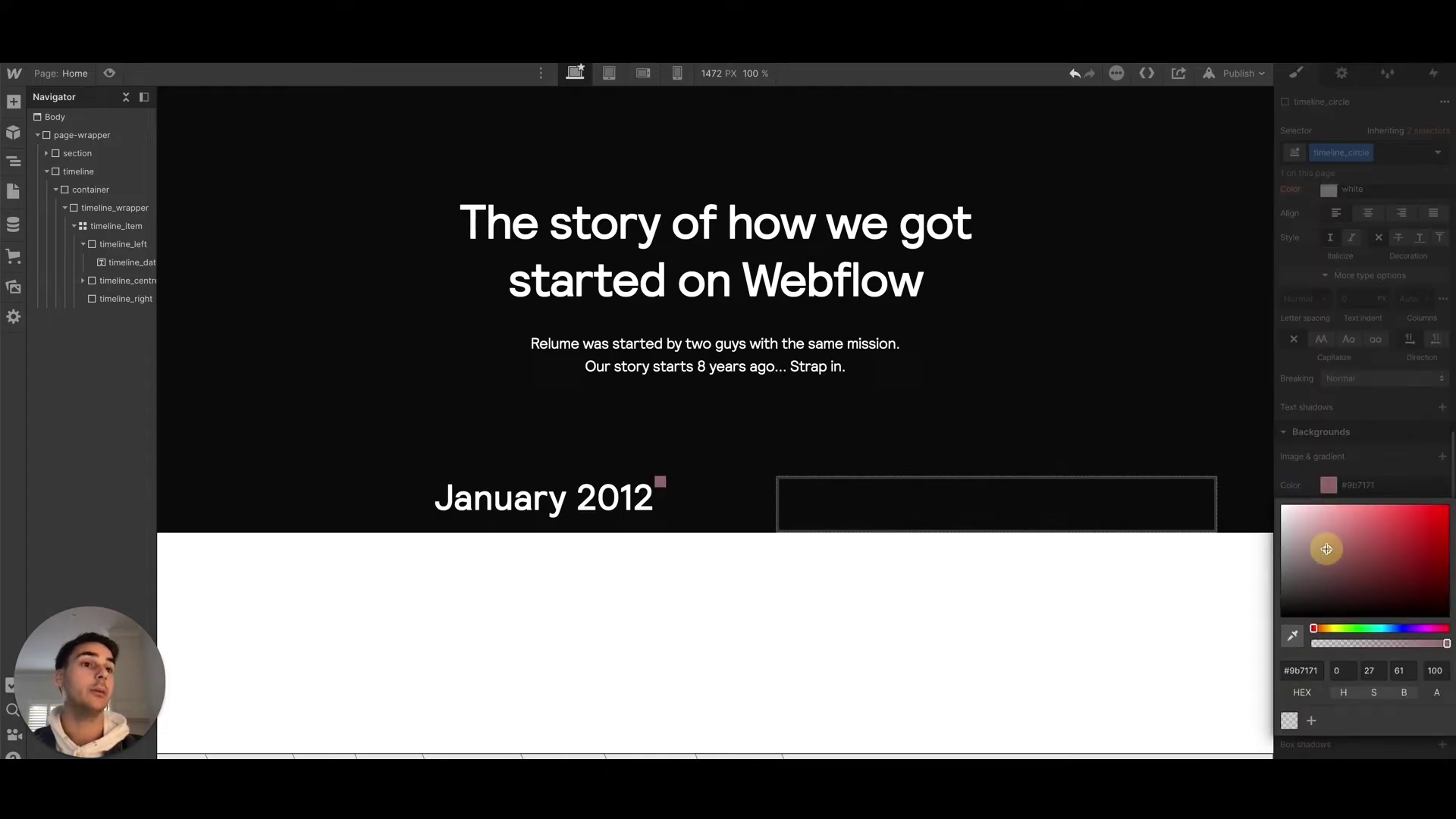
{"action": "left_click", "coordinate": [1260, 465]}
{"action": "scroll", "coordinate": [1412, 472], "scroll_direction": "down", "scroll_amount": 1}
{"action": "left_click", "coordinate": [1429, 498]}
{"action": "type", "text": "100"}
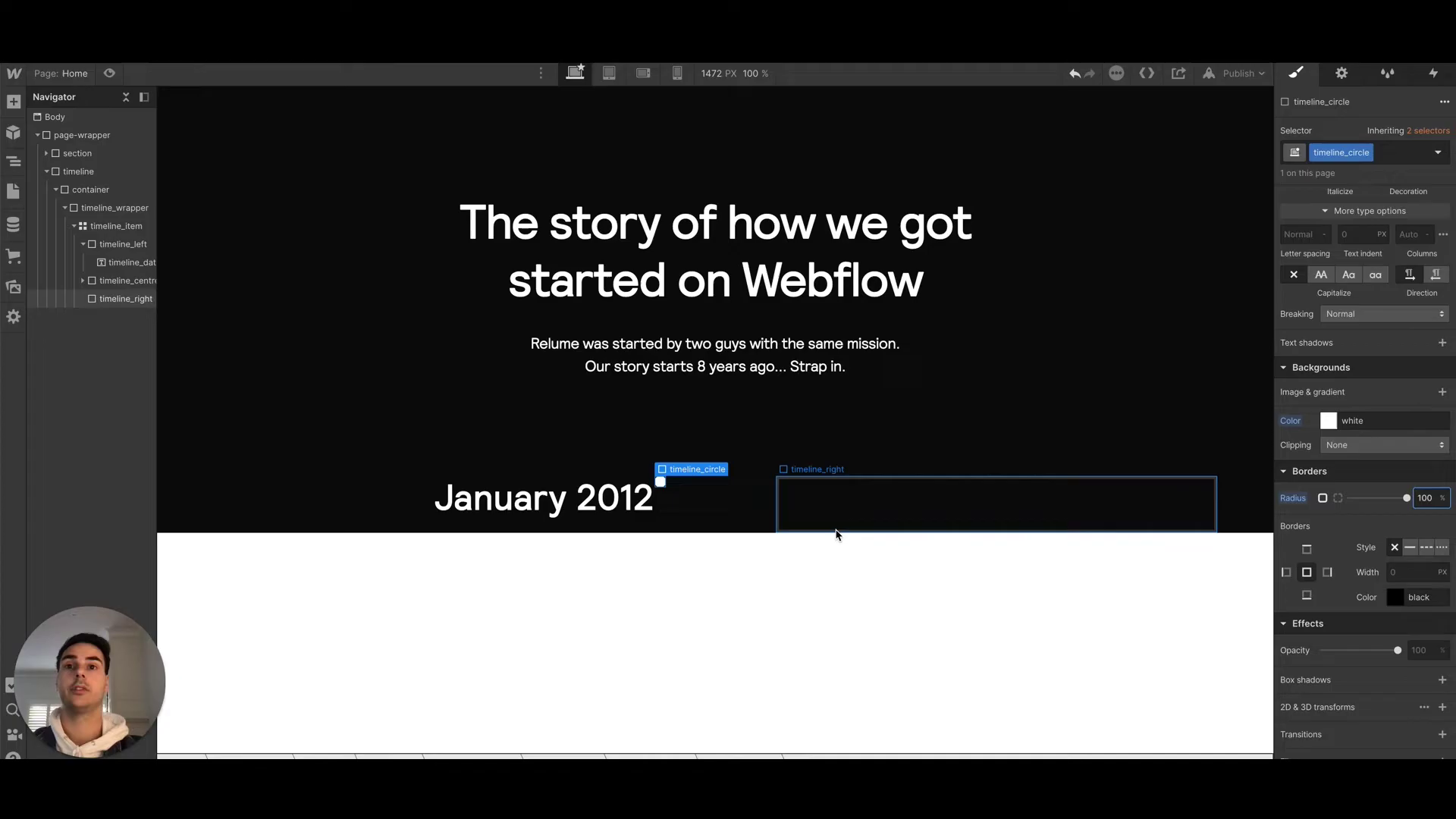
Set timeline_centre to a horizontal flex layout with its content justified to the centre.
{"action": "left_click", "coordinate": [717, 513]}
{"action": "scroll", "coordinate": [1378, 263], "scroll_direction": "up", "scroll_amount": 5}
{"action": "left_click", "coordinate": [1352, 260]}
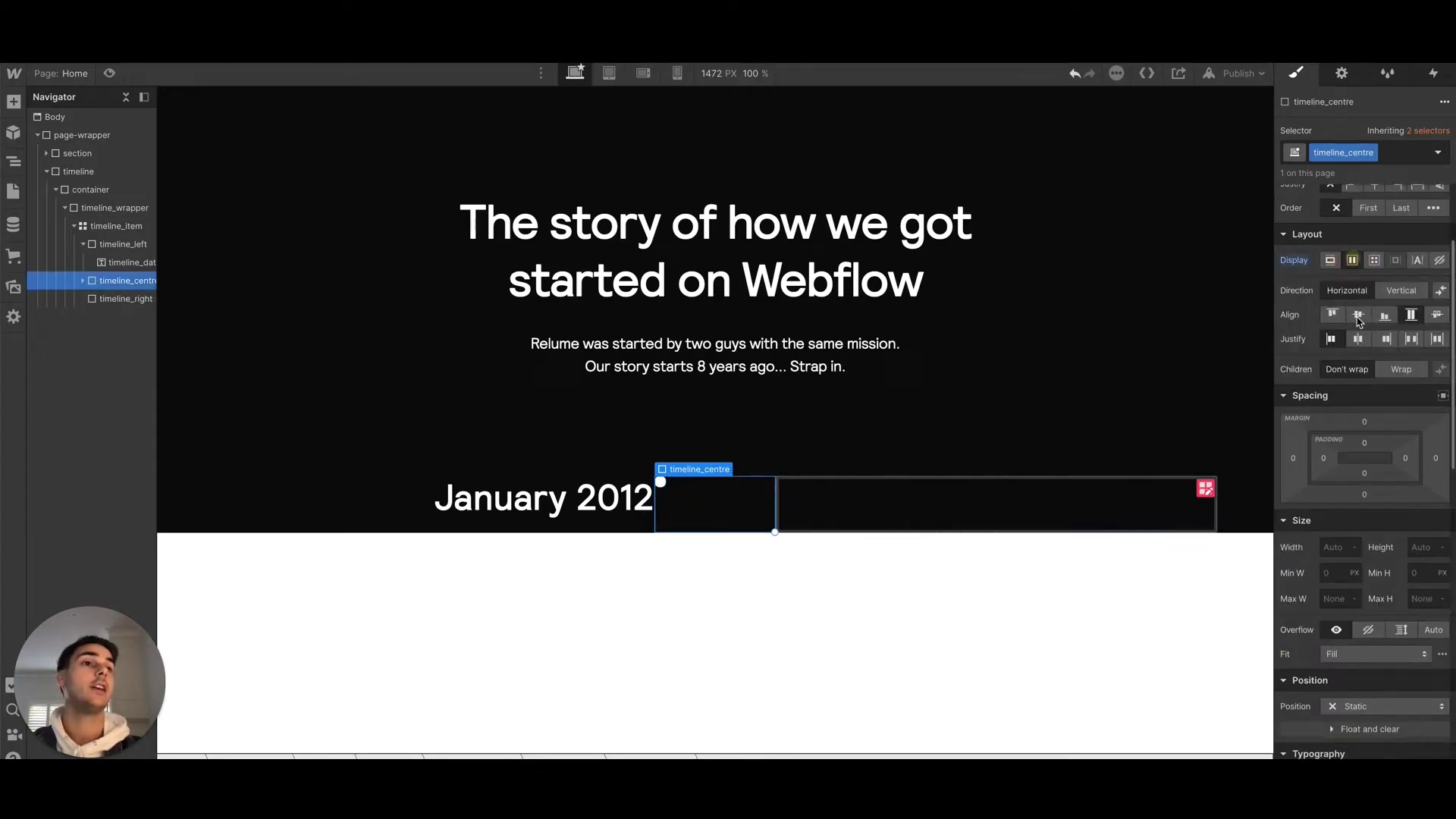
{"action": "left_click", "coordinate": [1360, 339]}
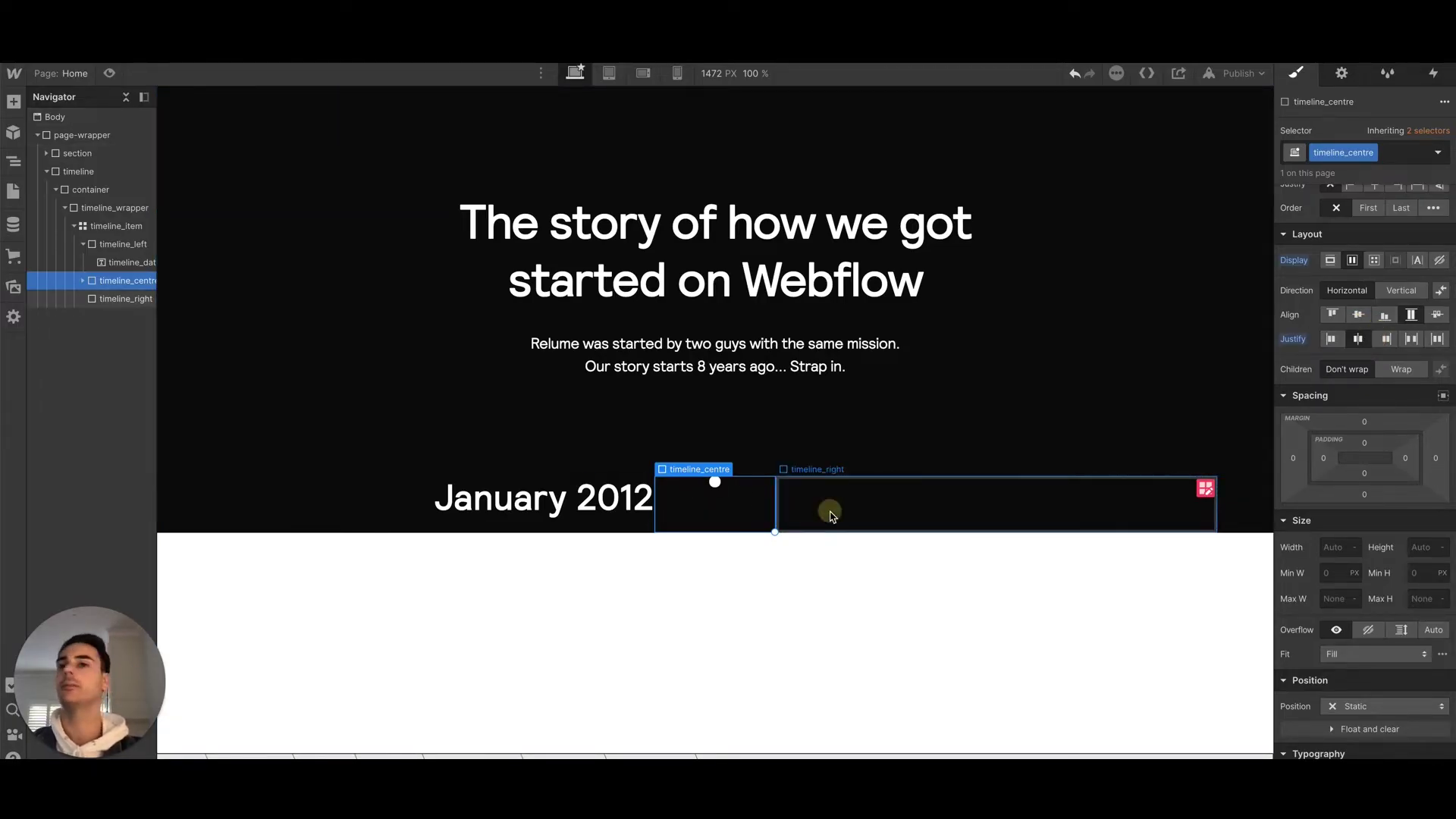
Add a text block inside timeline_right.
{"action": "left_click", "coordinate": [832, 517]}
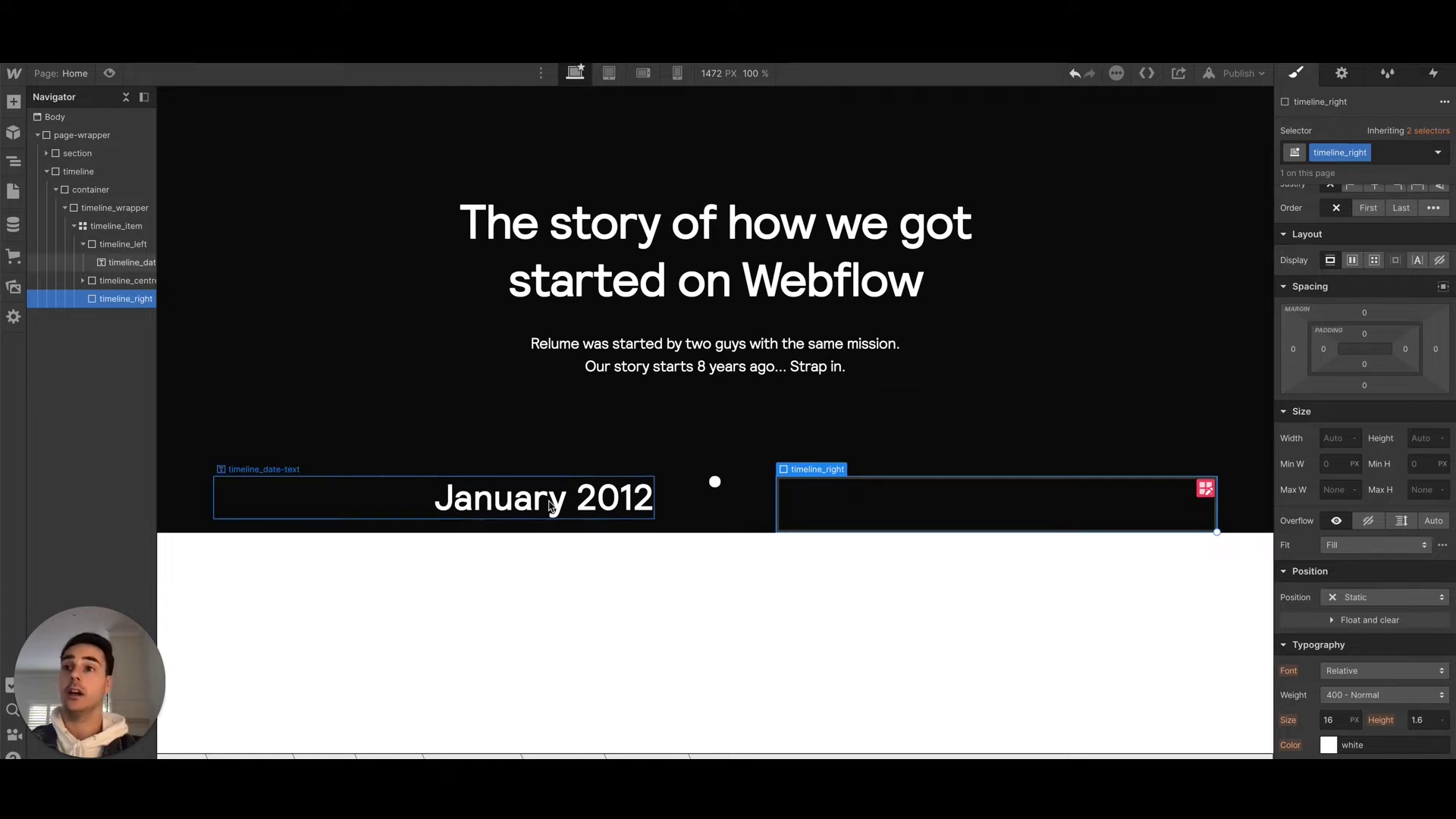
{"action": "key", "text": "ctrl+e"}
{"action": "type", "text": "text"}
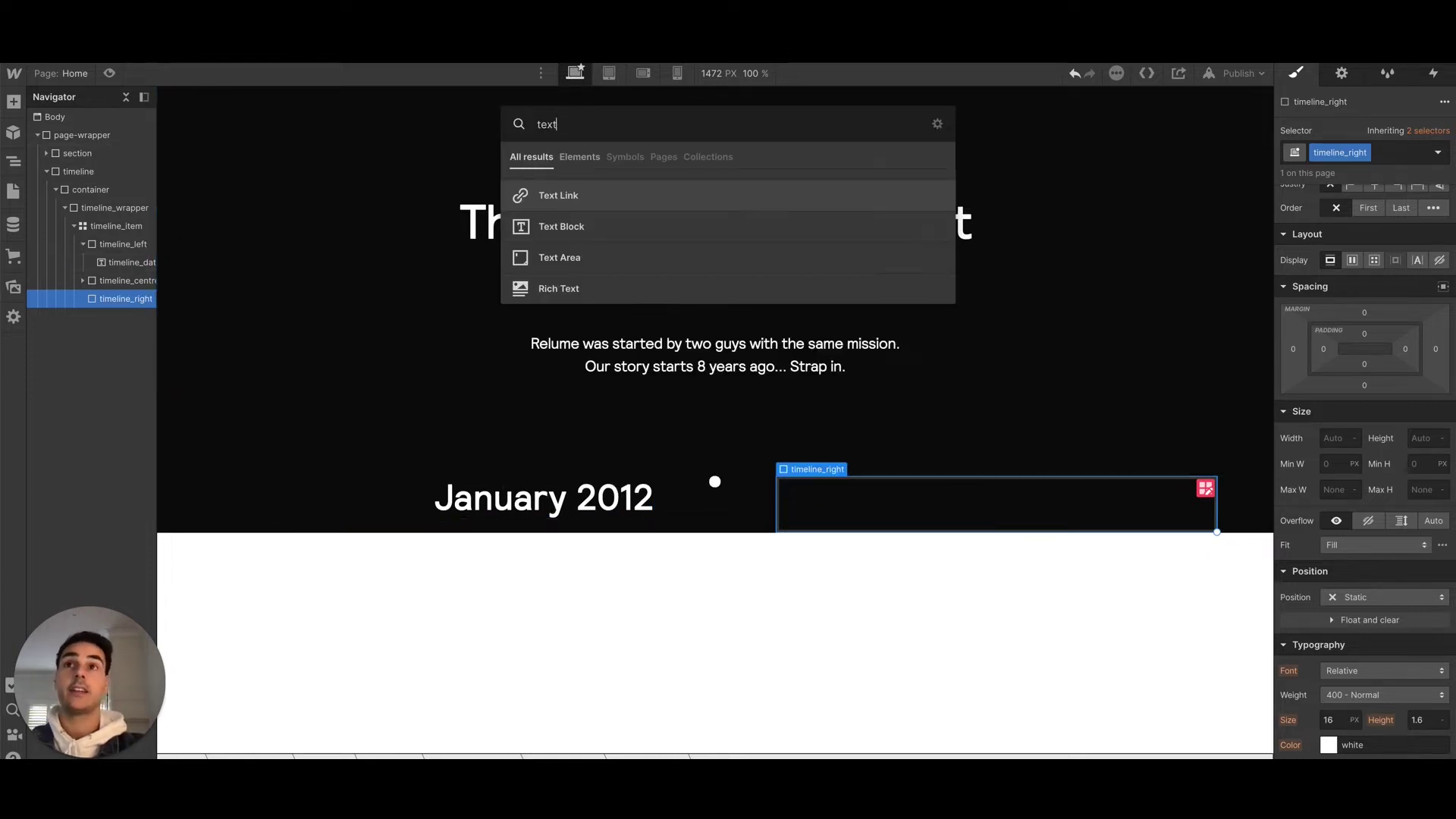
{"action": "left_click", "coordinate": [663, 230]}
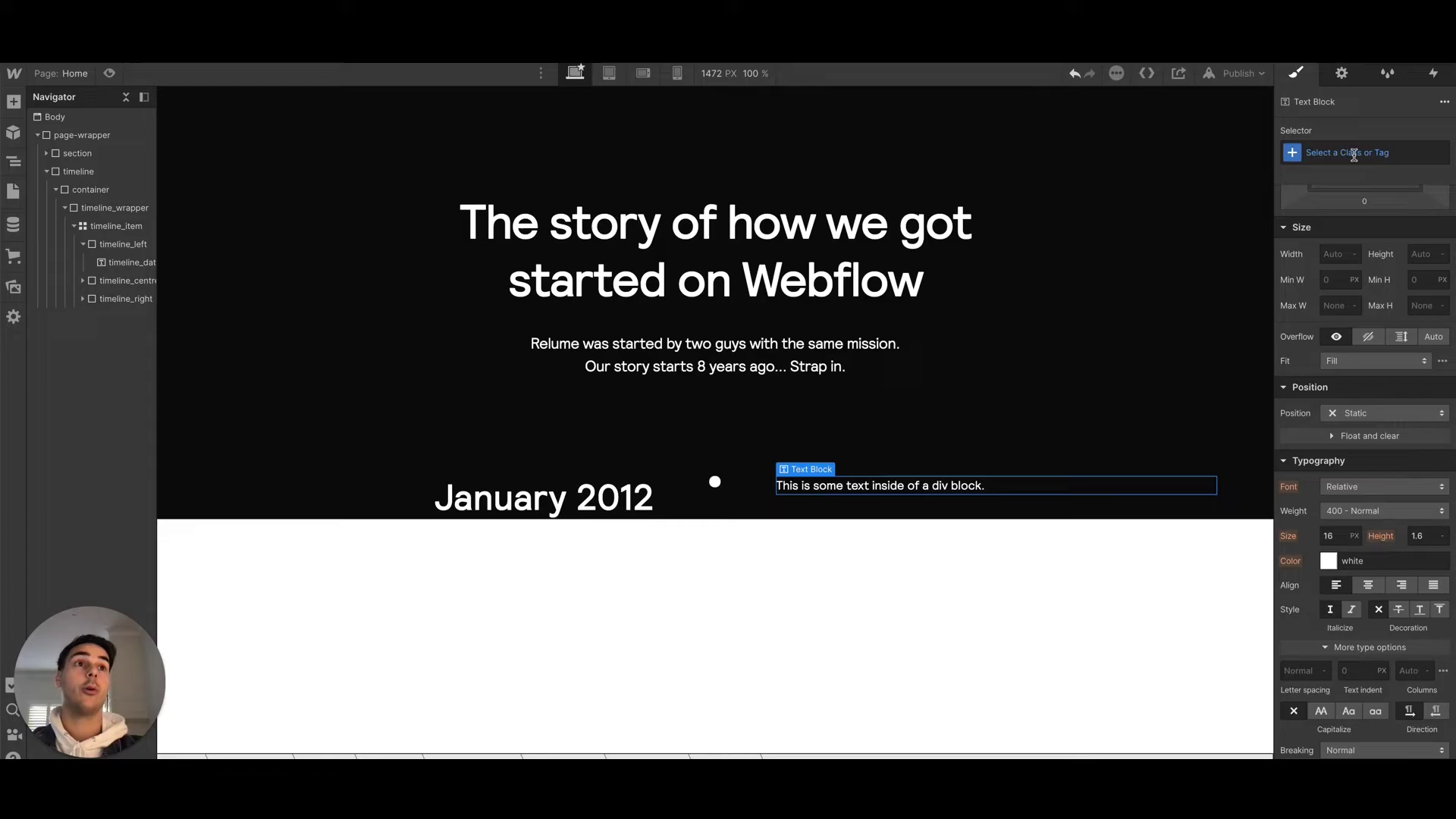
Give the new text block in timeline_right the class timeline_text.
{"action": "left_click", "coordinate": [1354, 154]}
{"action": "type", "text": "time"}
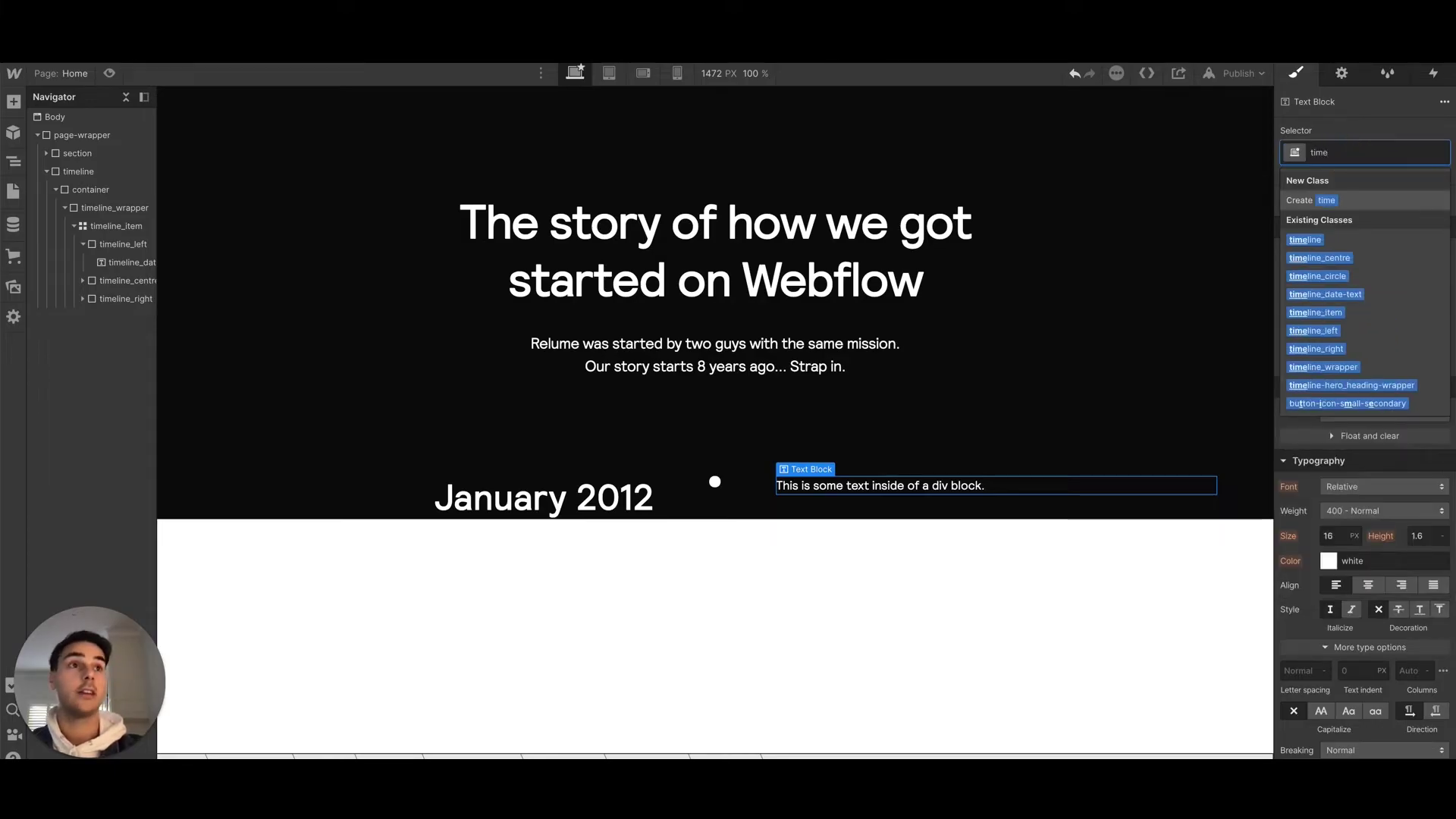
{"action": "type", "text": "line"}
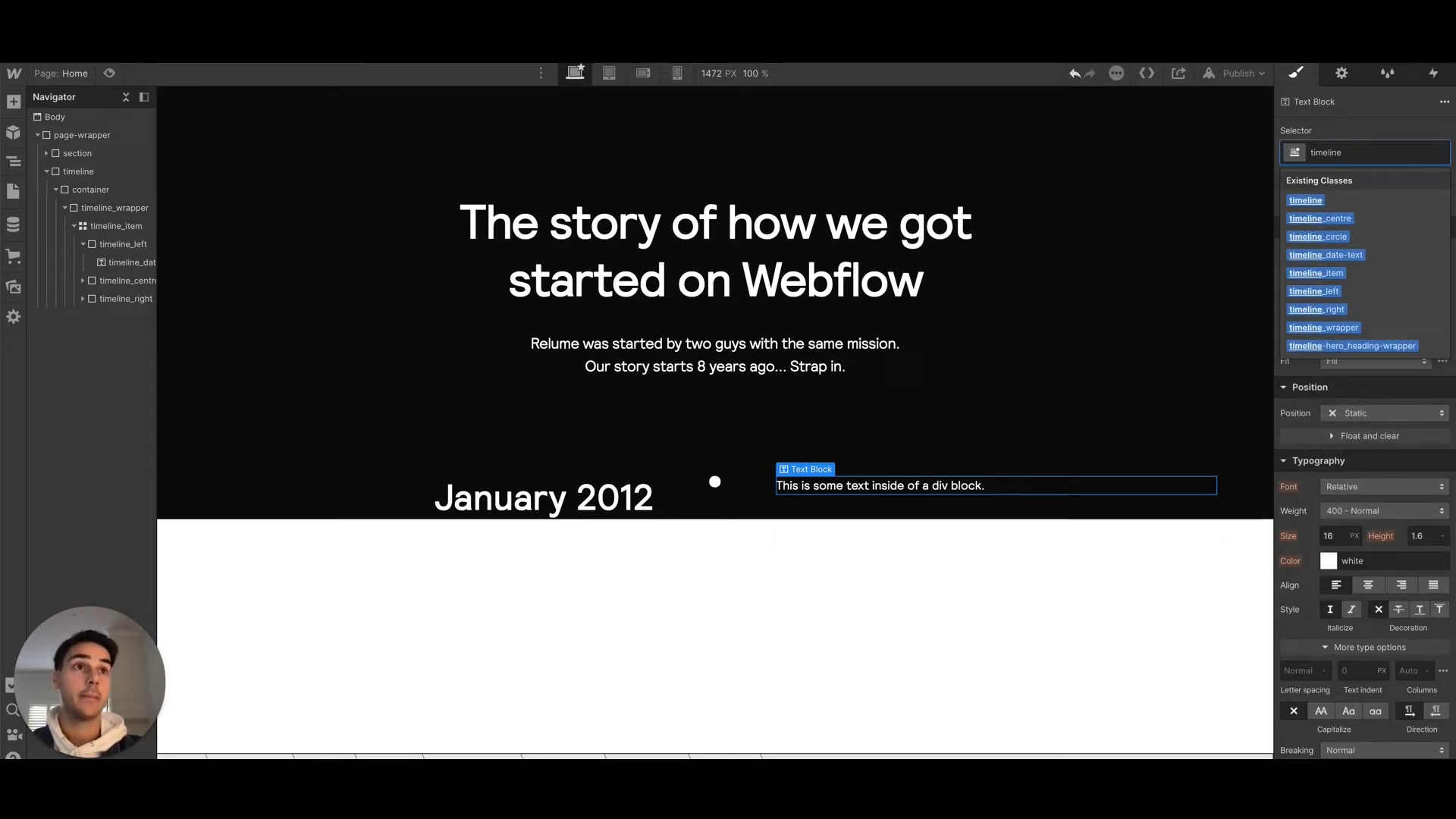
{"action": "type", "text": "_text"}
{"action": "key", "text": "Return"}
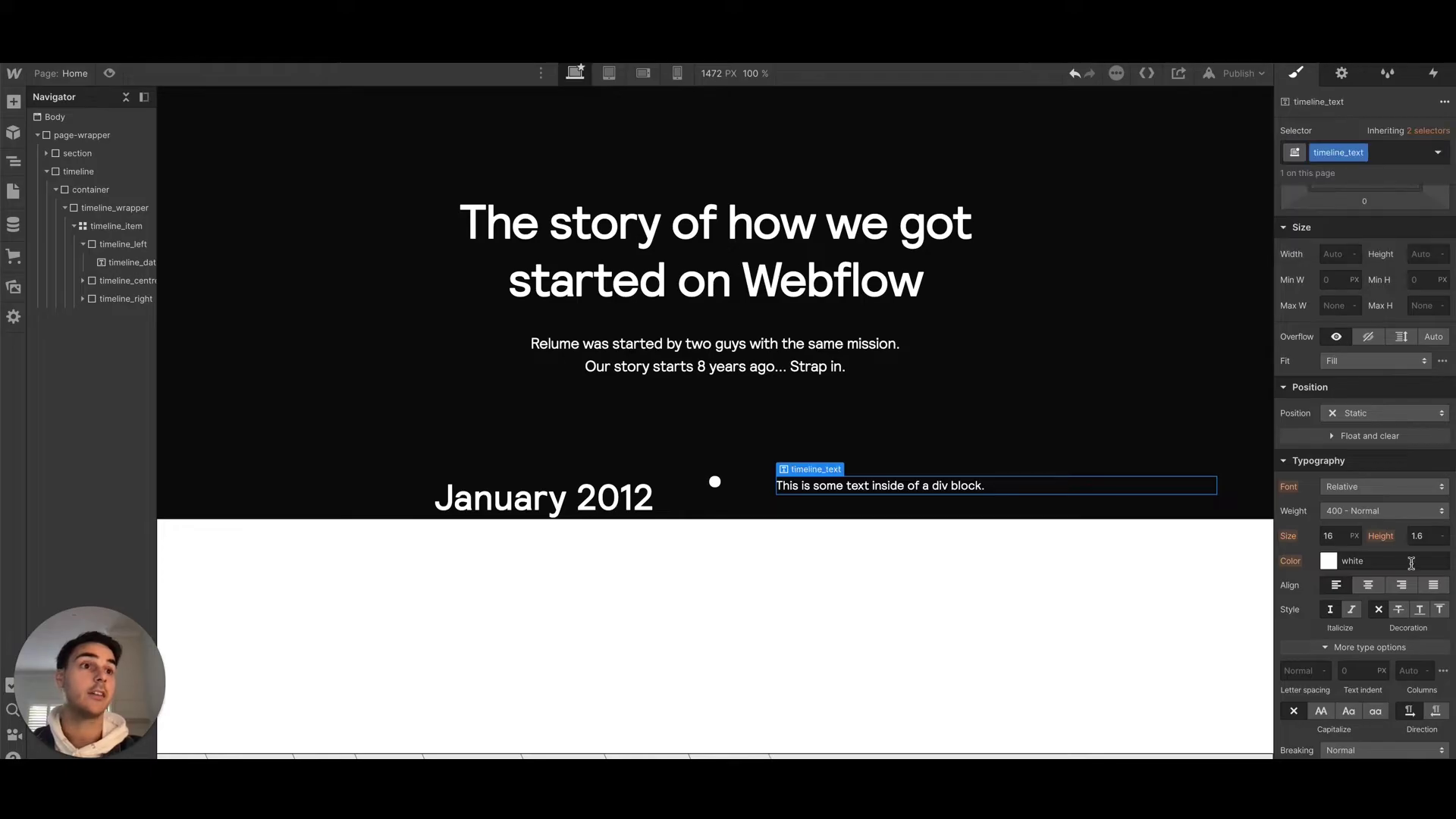
Style timeline_text with a font size of 20 px, a line height of 1.3 and a weight of 500 - Medium.
{"action": "left_click", "coordinate": [1331, 536]}
{"action": "type", "text": "20"}
{"action": "key", "text": "Return"}
{"action": "left_click", "coordinate": [1416, 535]}
{"action": "type", "text": "1.3"}
{"action": "key", "text": "Return"}
{"action": "left_click", "coordinate": [1387, 512]}
{"action": "left_click", "coordinate": [1365, 527]}
{"action": "scroll", "coordinate": [1350, 683], "scroll_direction": "down", "scroll_amount": 3}
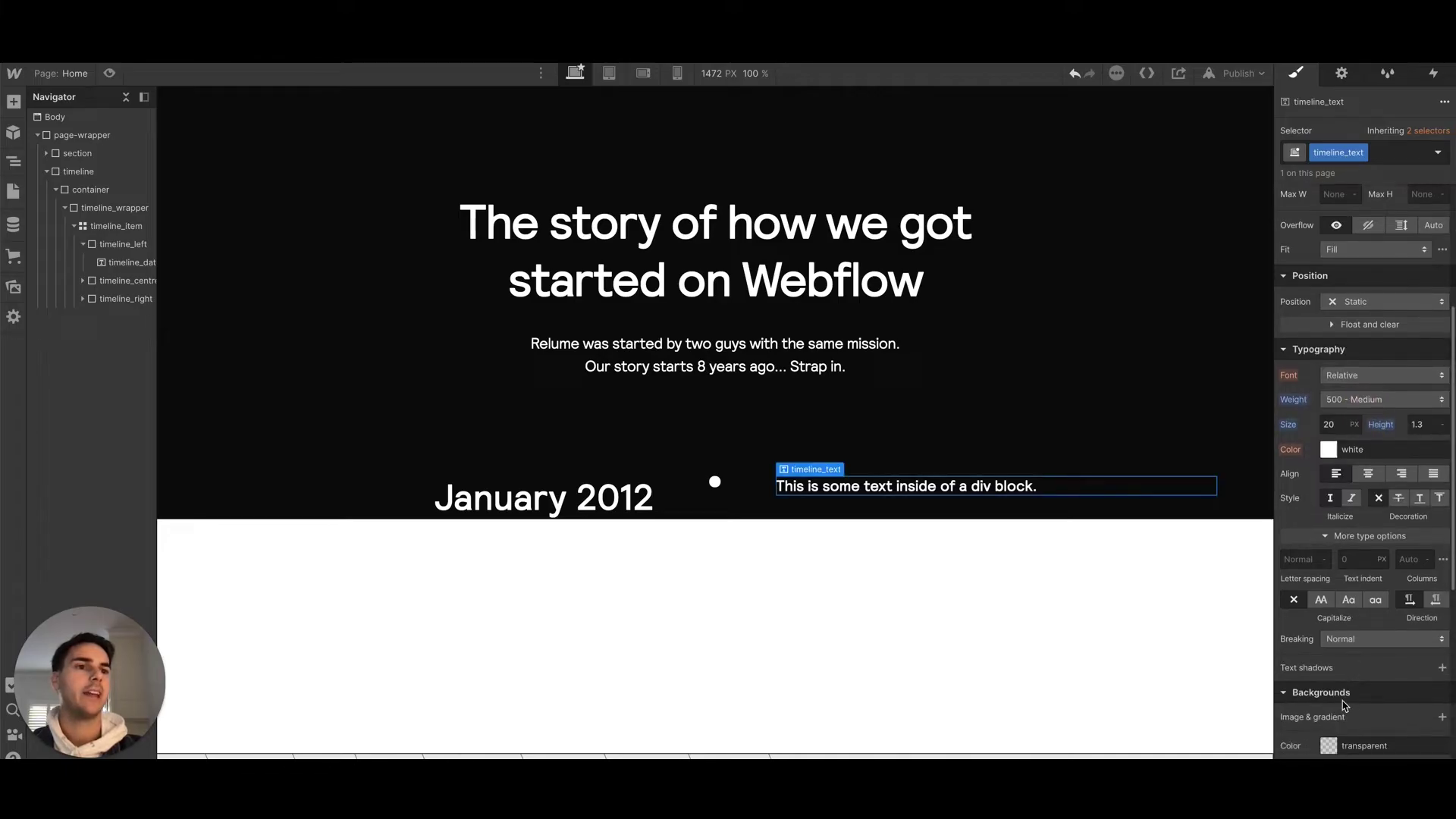
Replace the placeholder in timeline_text with the paragraph about the co-founder's economics degree and his own clothing business.
{"action": "left_click", "coordinate": [944, 404]}
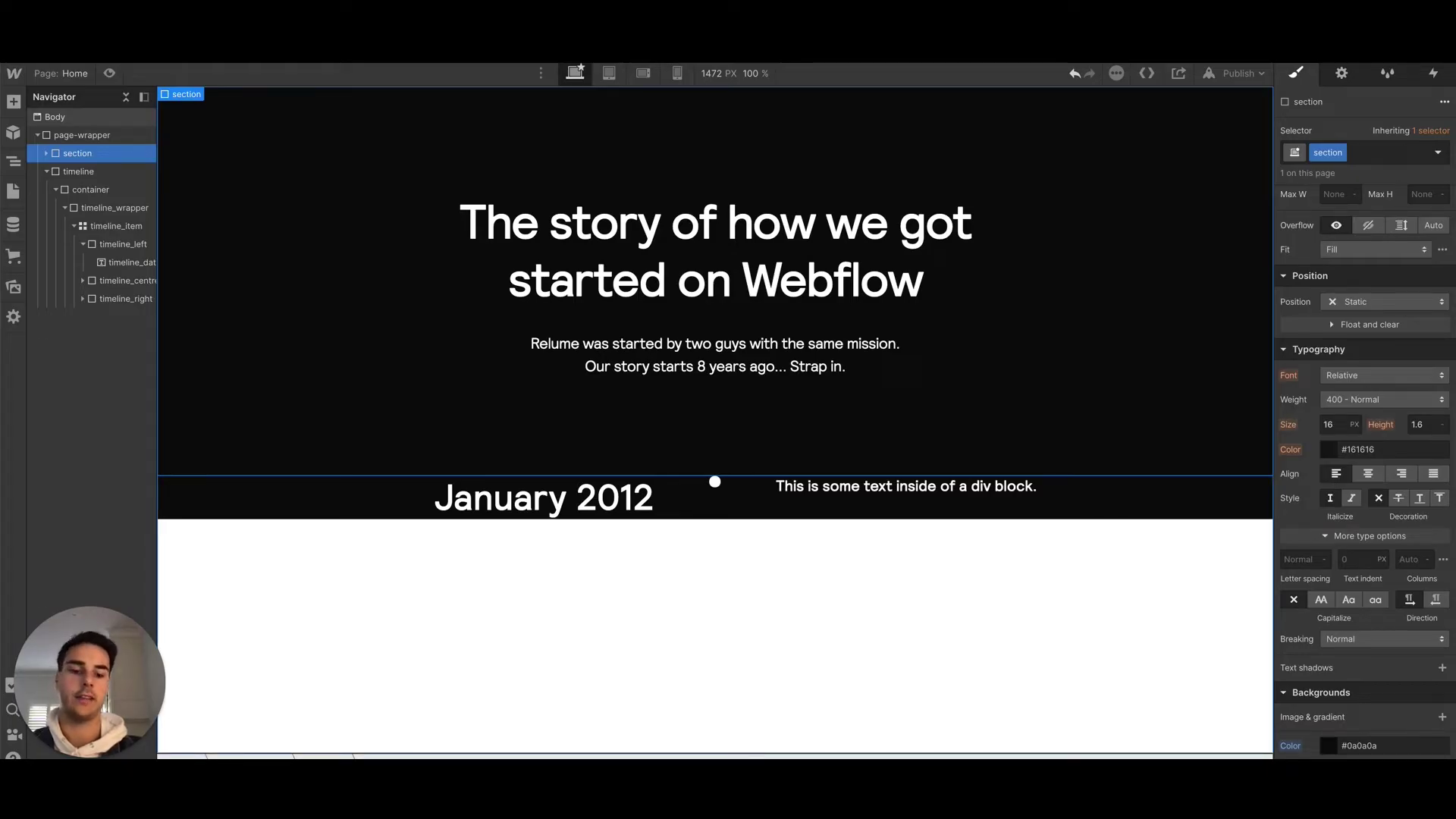
{"action": "double_click", "coordinate": [870, 487]}
{"action": "type", "text": "Co-founder Dan finishes the economics degree he promised his mum he’d complete, only to never use it and start his own clothing business (love you mum)."}
{"action": "left_click", "coordinate": [758, 447]}
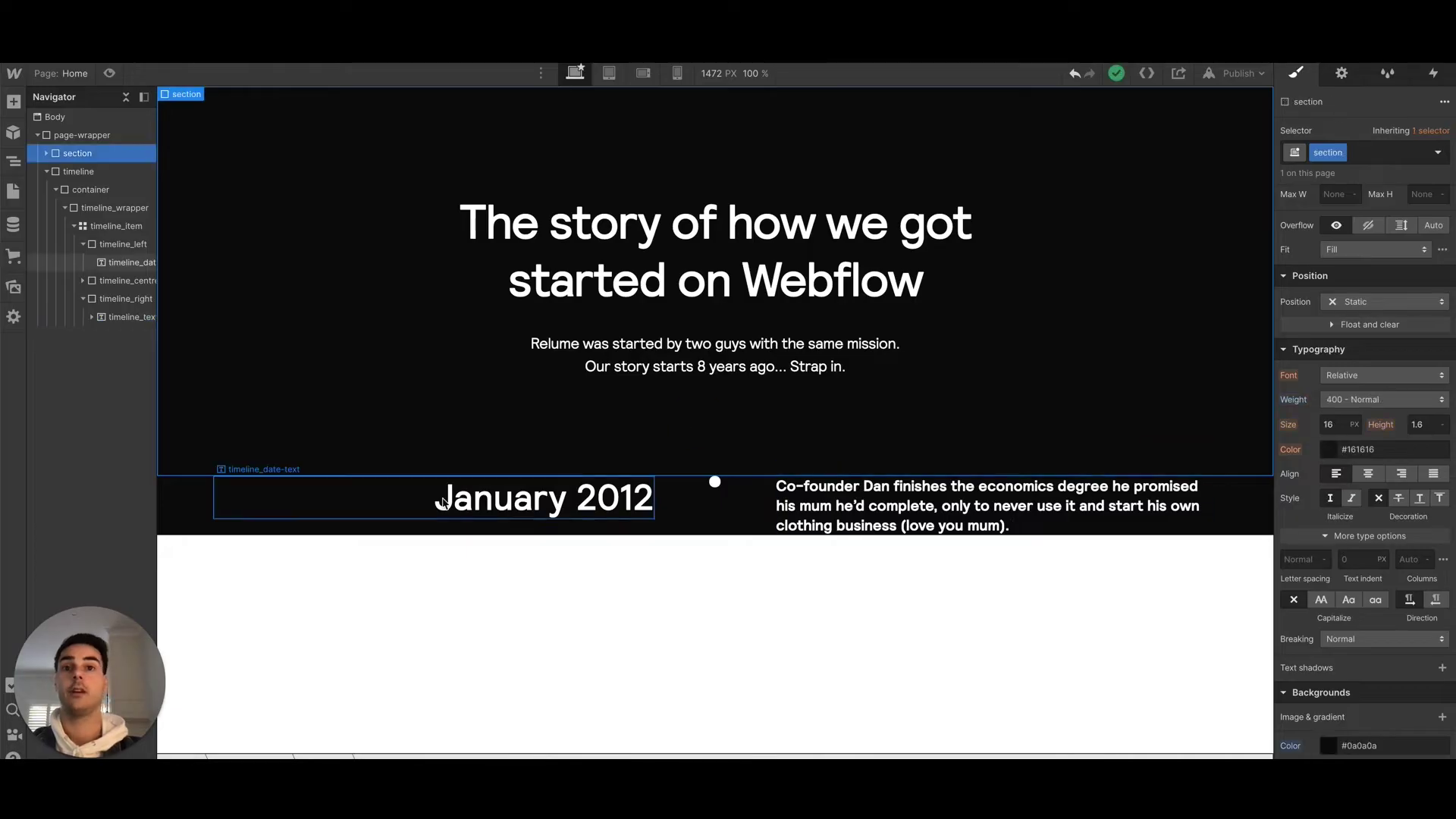
Set timeline_item's left and right margins to Auto and its maximum width to 1120 px.
{"action": "left_click", "coordinate": [114, 225]}
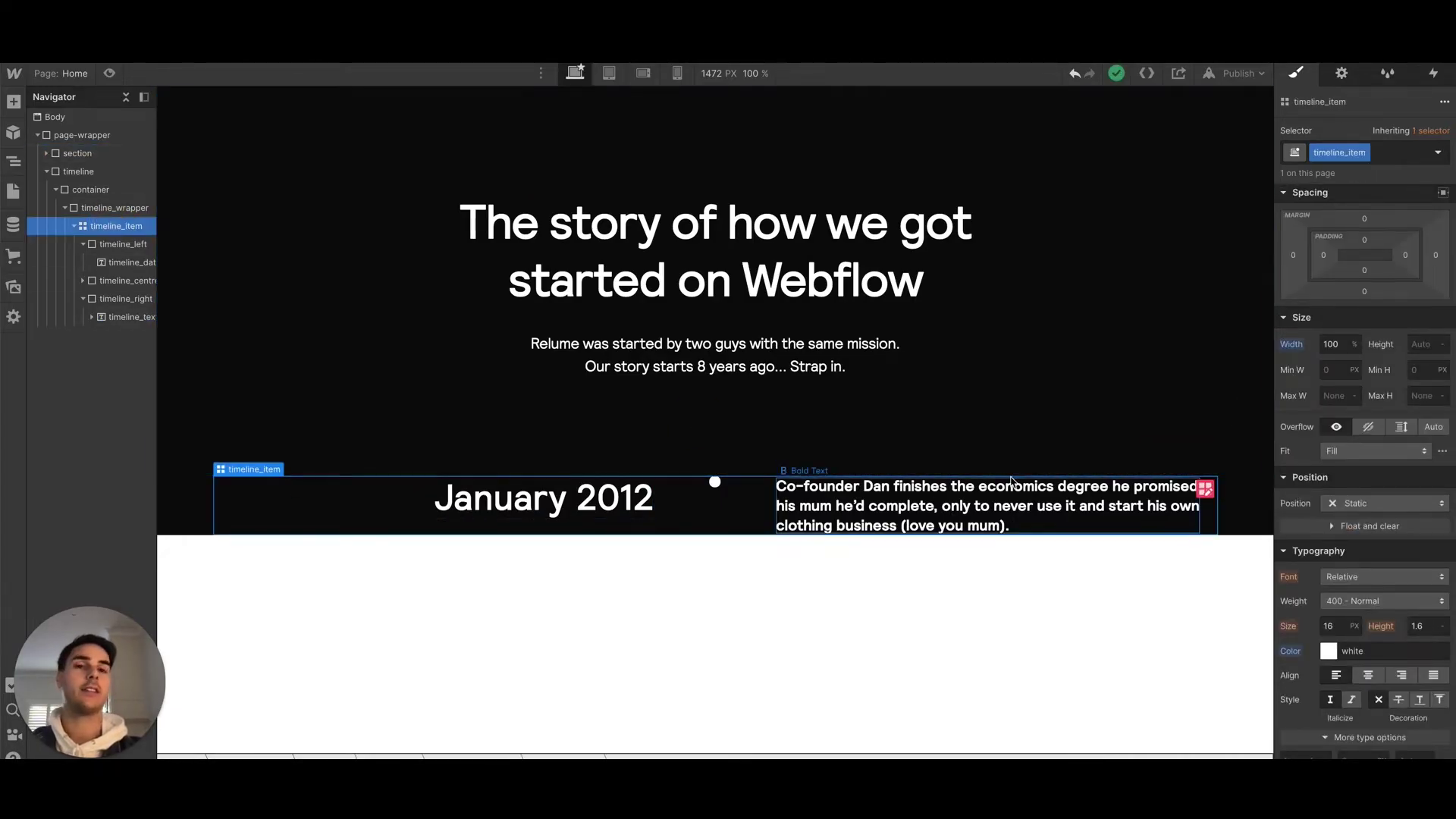
{"action": "left_click", "coordinate": [1297, 255]}
{"action": "left_click", "coordinate": [1301, 313]}
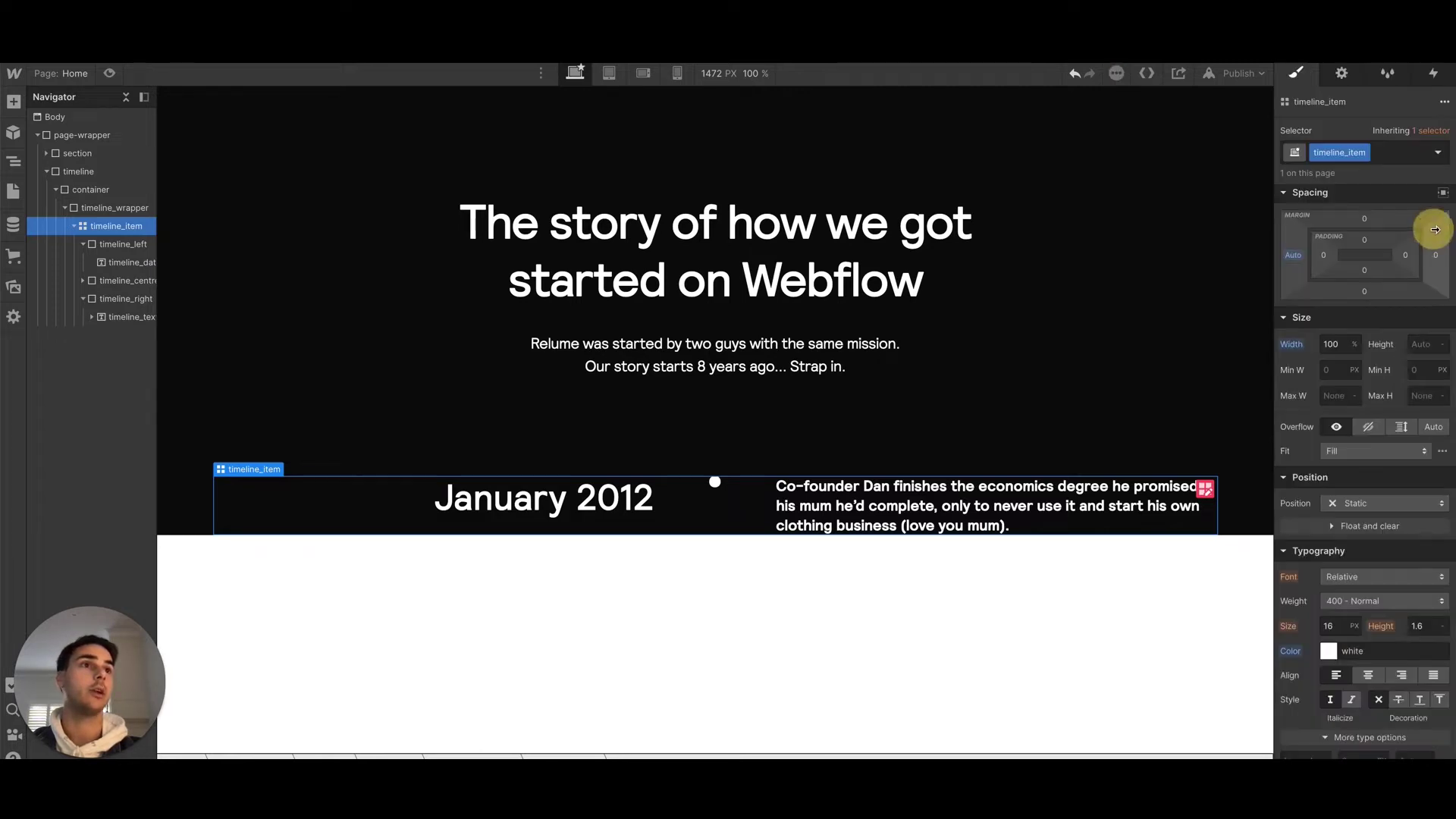
{"action": "left_click", "coordinate": [1435, 254]}
{"action": "left_click", "coordinate": [1310, 314]}
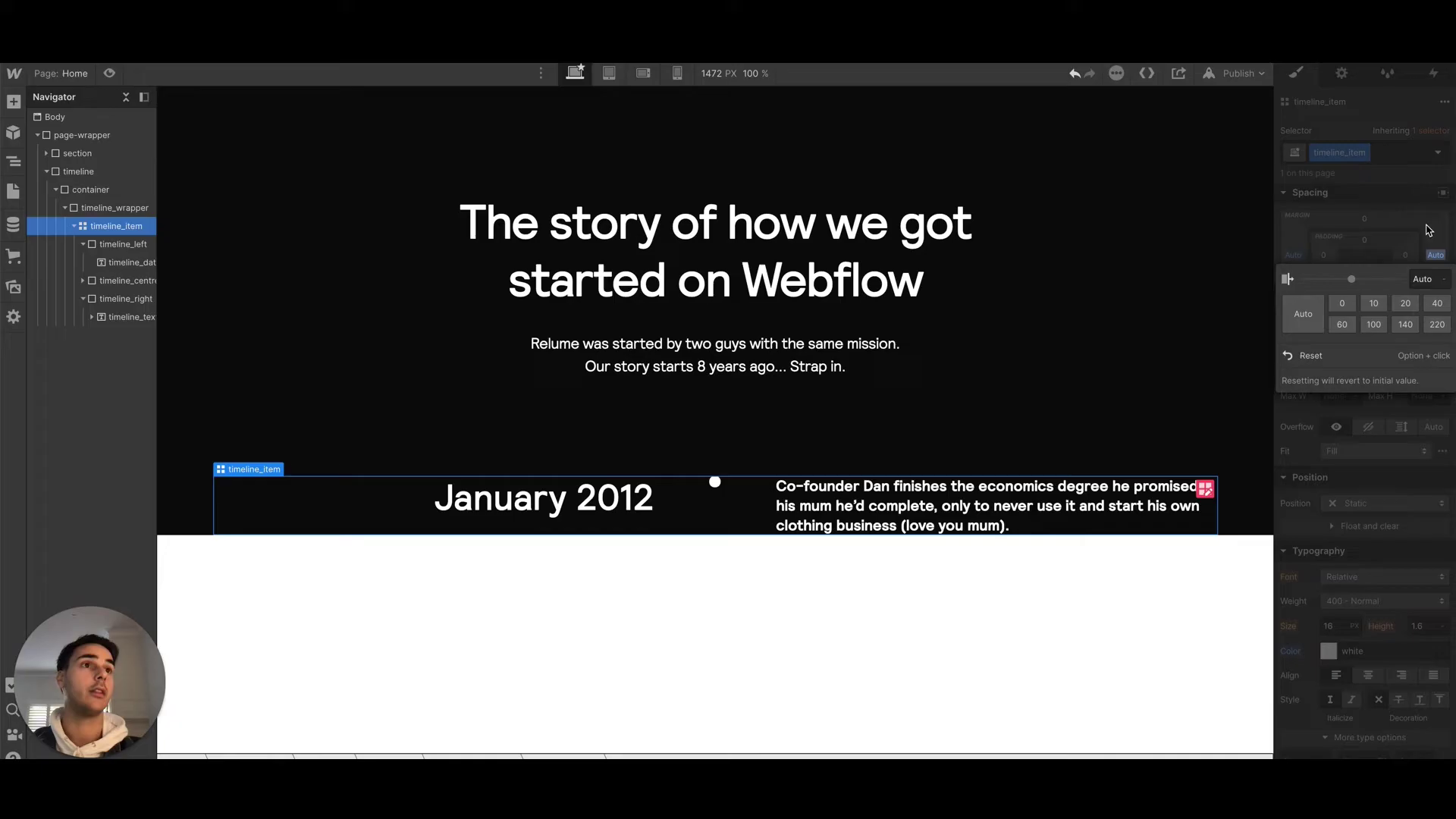
{"action": "left_click", "coordinate": [1341, 396]}
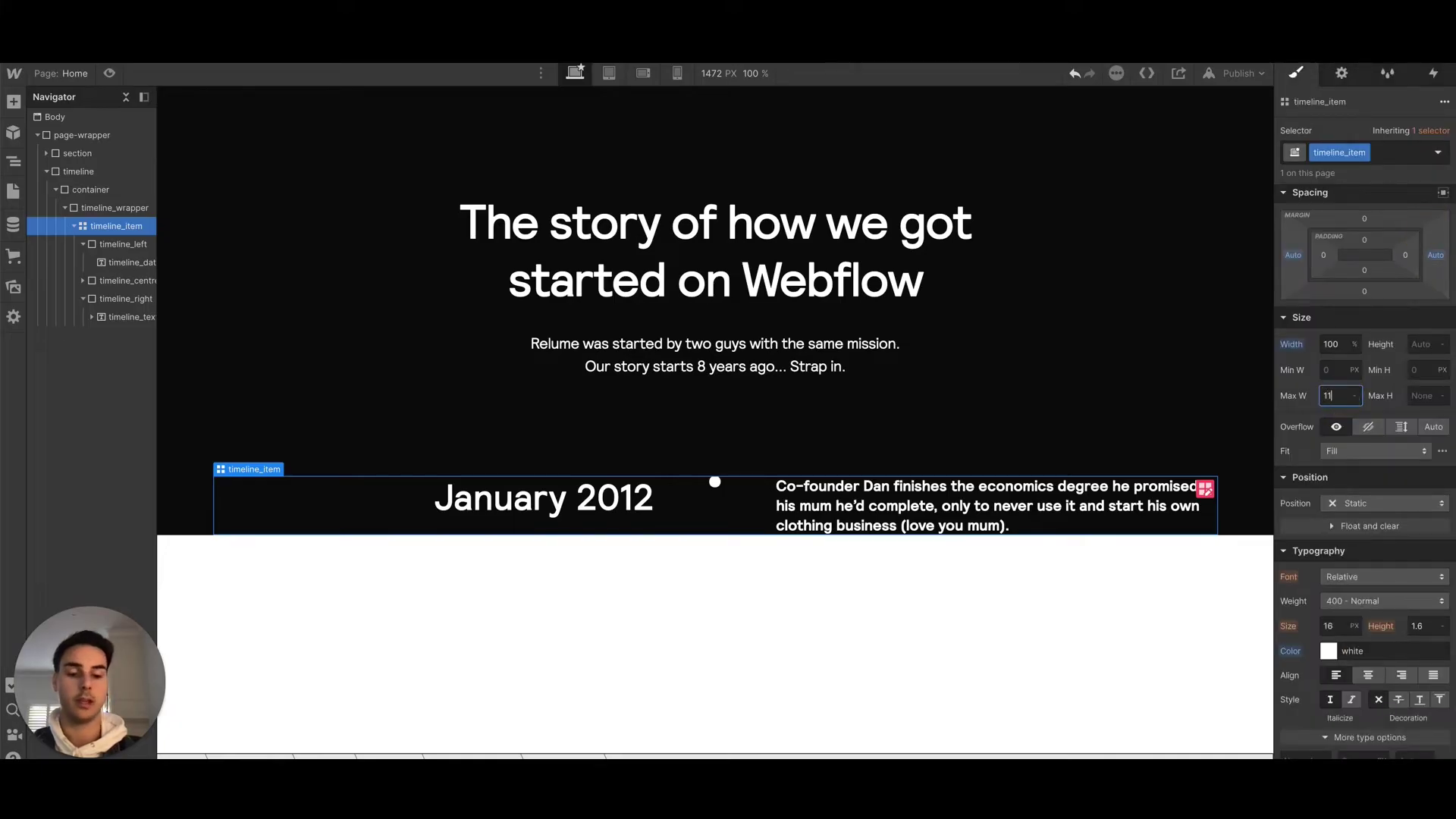
{"action": "key", "text": "Return"}
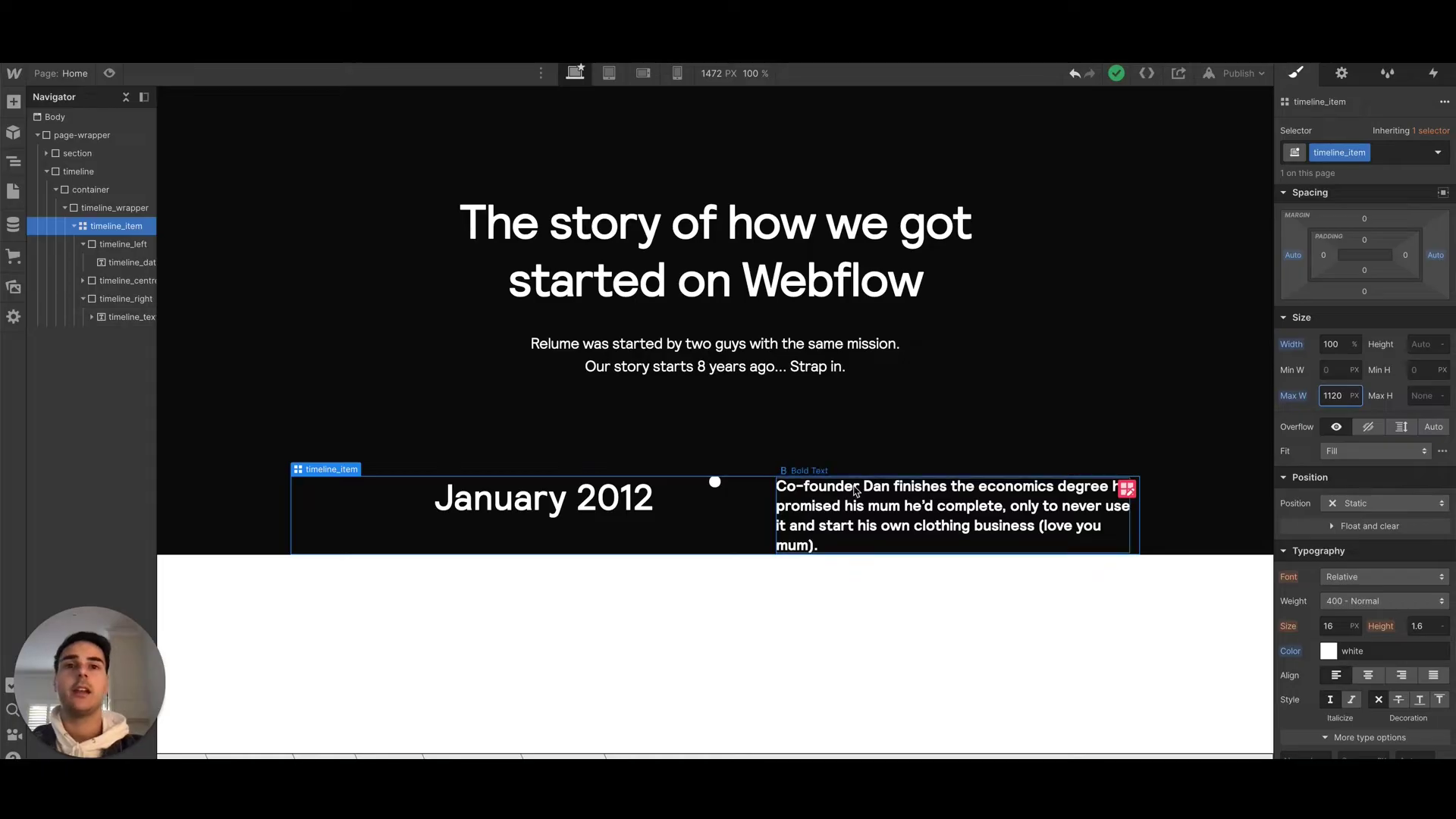
Duplicate timeline_item twice and set its top and bottom padding to 80 px.
{"action": "left_click", "coordinate": [708, 520]}
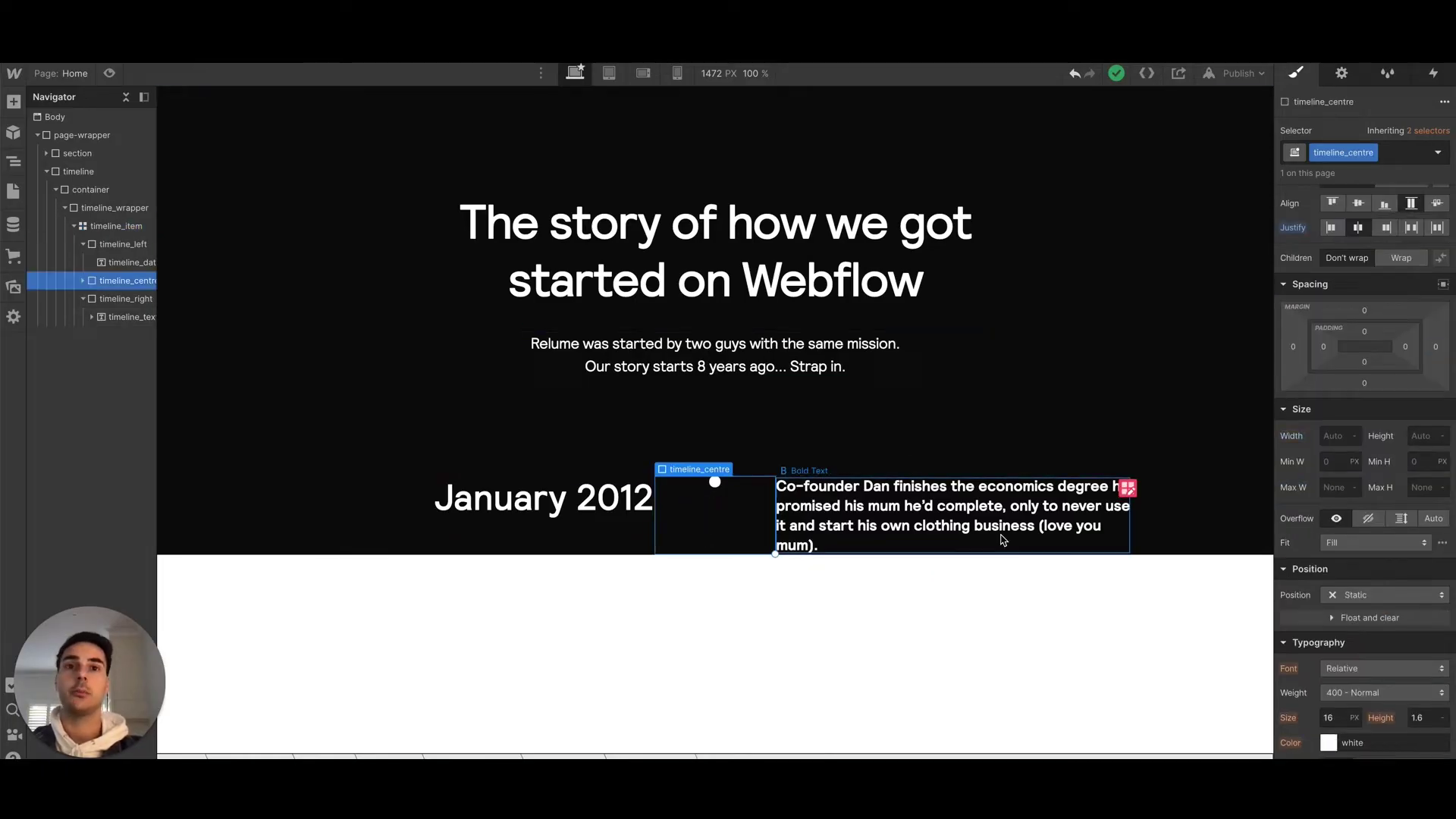
{"action": "left_click", "coordinate": [114, 226]}
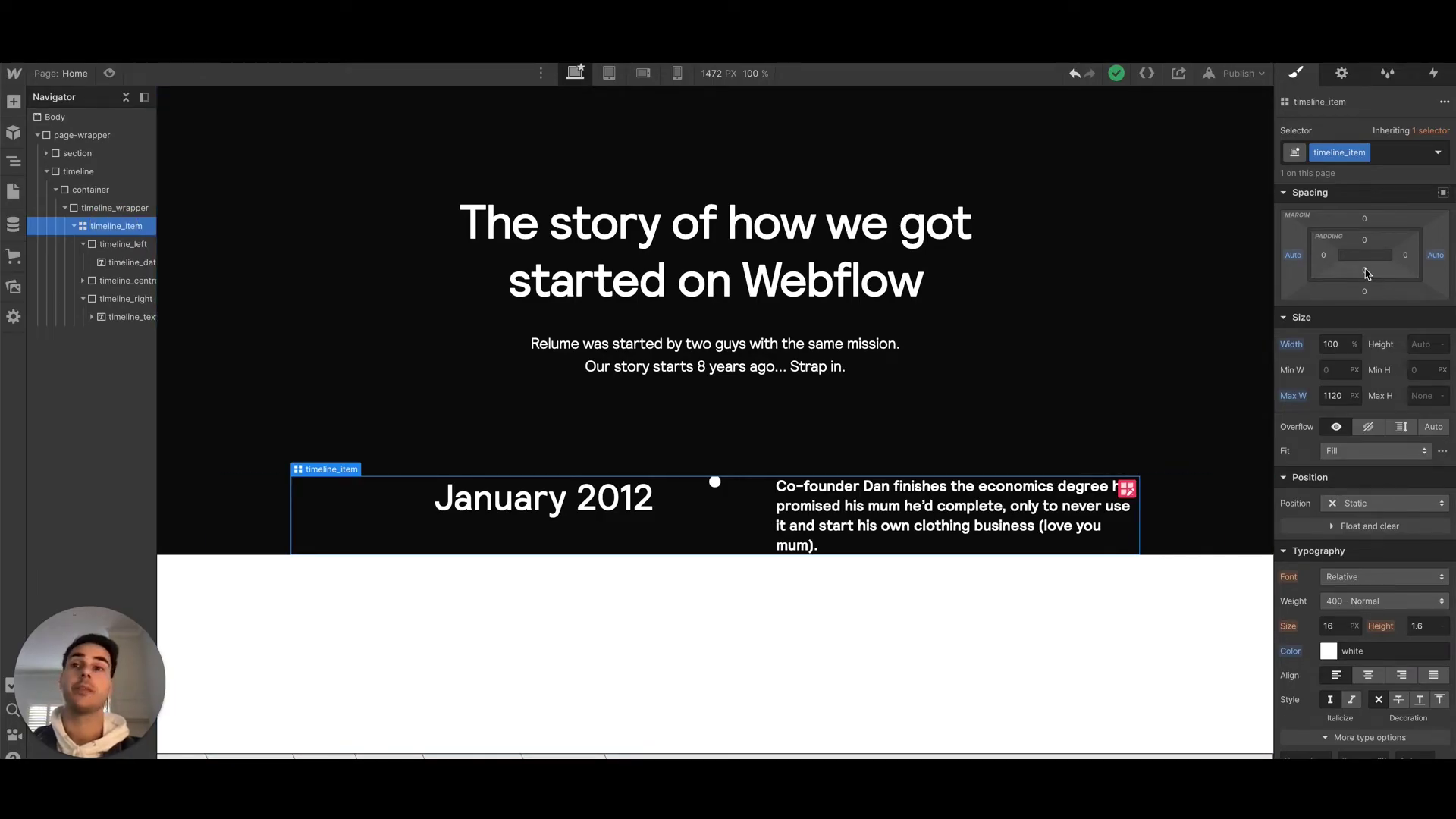
{"action": "key", "text": "ctrl+d"}
{"action": "key", "text": "ctrl+d"}
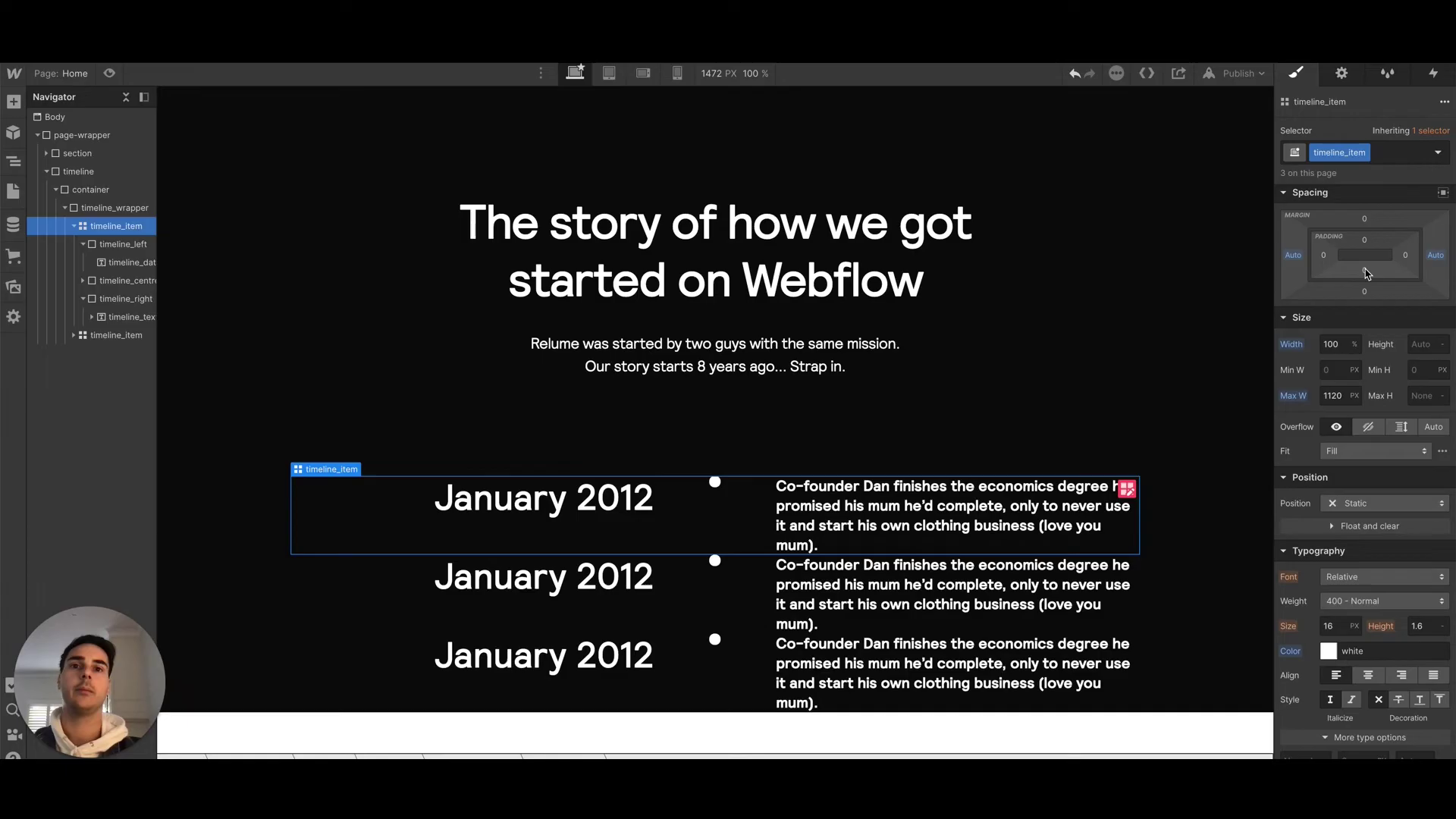
{"action": "left_click_drag", "start_coordinate": [1366, 274], "coordinate": [1367, 213]}
Insert a div block inside timeline_wrapper.
{"action": "scroll", "coordinate": [933, 312], "scroll_direction": "down", "scroll_amount": 2}
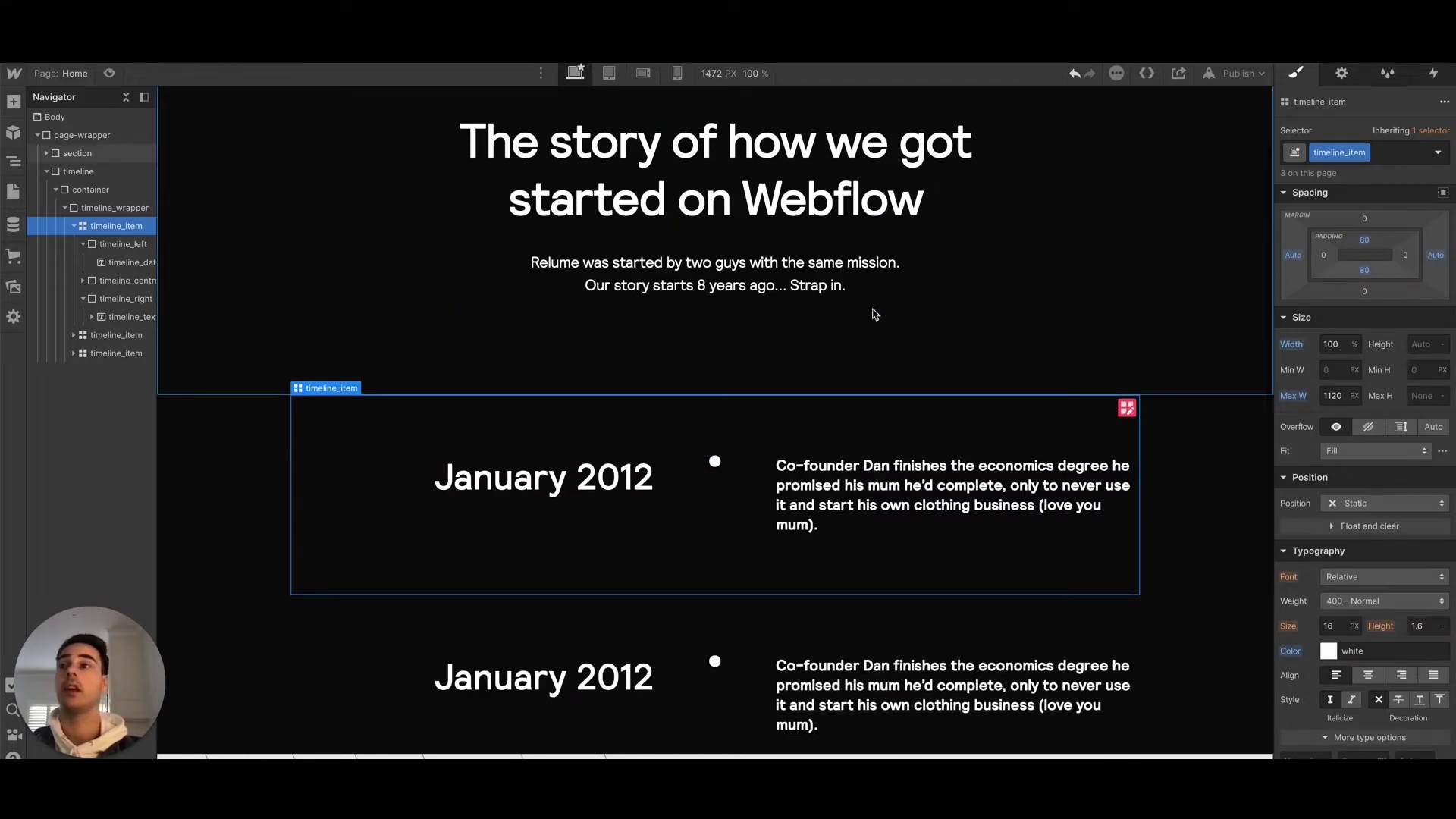
{"action": "left_click", "coordinate": [103, 207]}
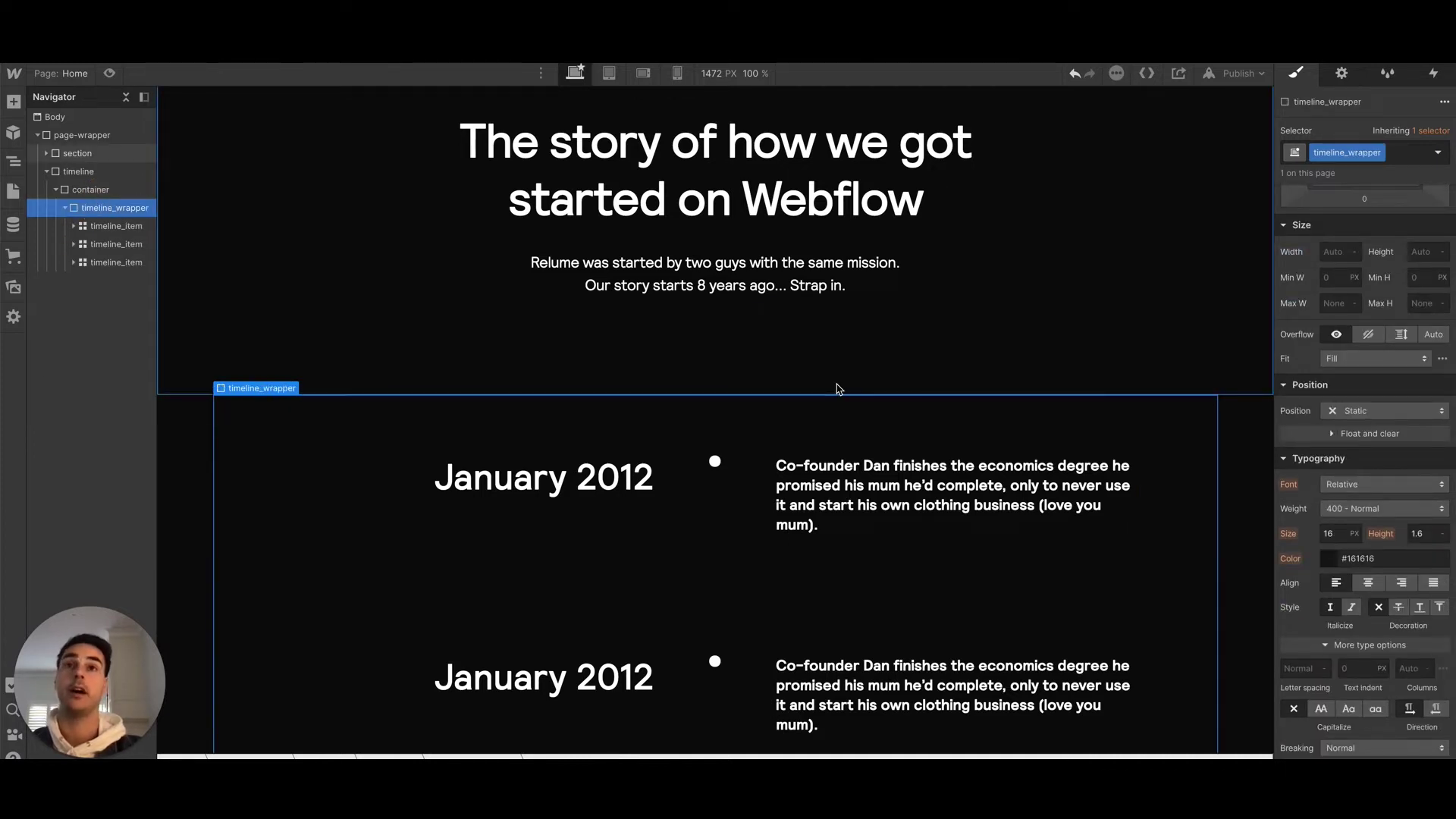
{"action": "key", "text": "ctrl+e"}
{"action": "type", "text": "div"}
{"action": "key", "text": "Return"}
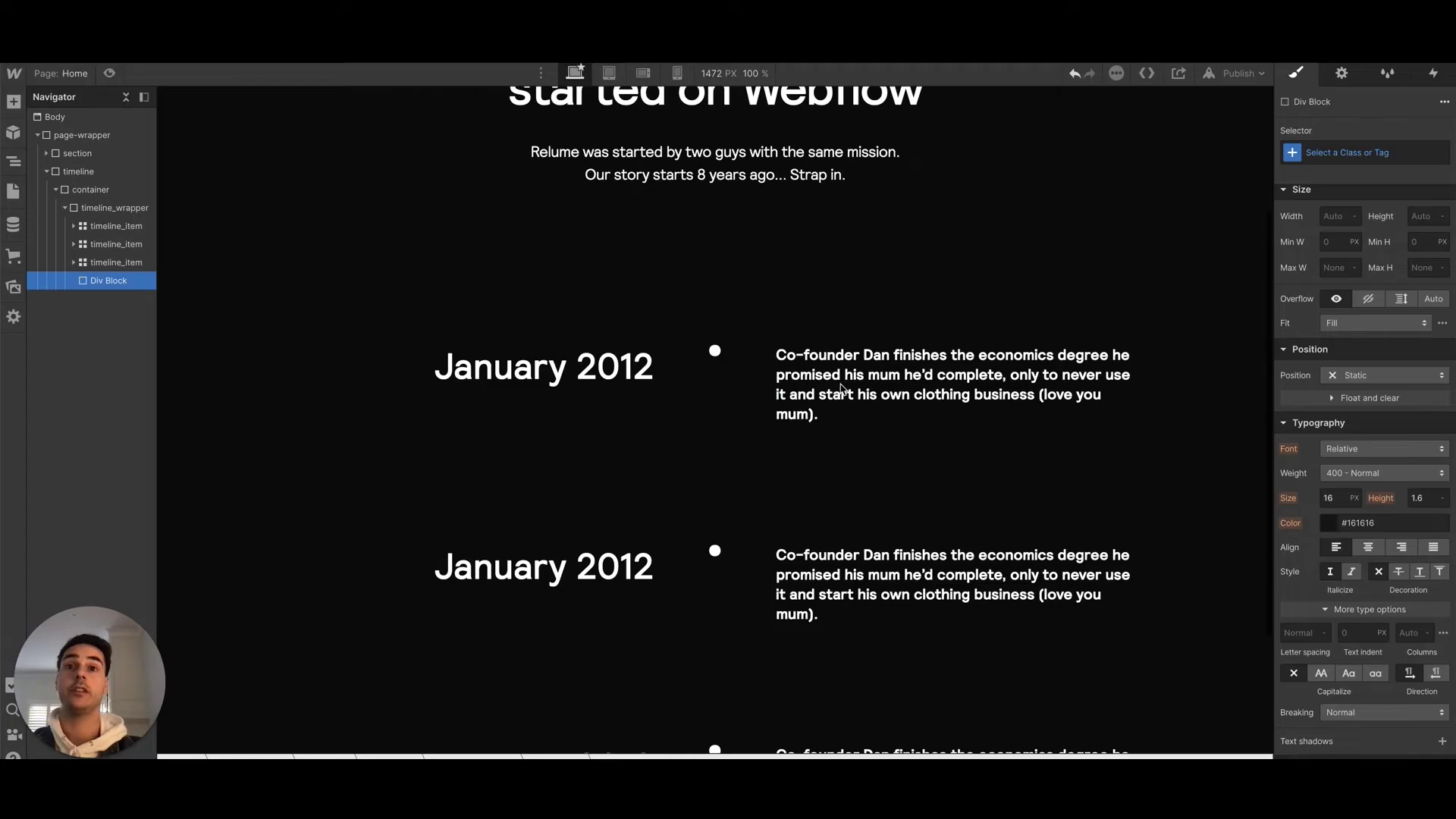
Give the new div block in timeline_wrapper the class timeline_progress.
{"action": "left_click", "coordinate": [1384, 155]}
{"action": "type", "text": "timeline_progres"}
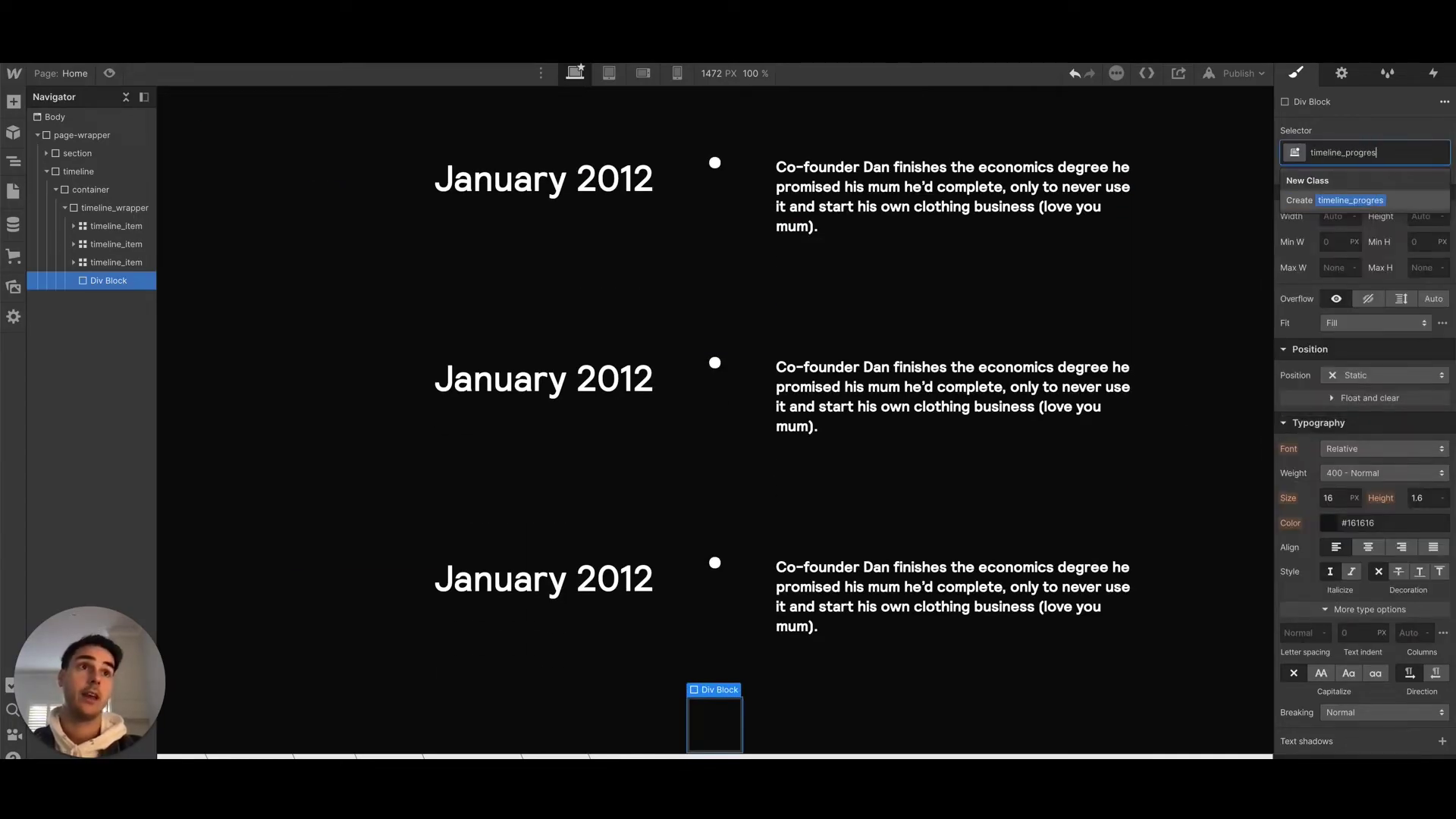
{"action": "type", "text": "s"}
{"action": "key", "text": "Return"}
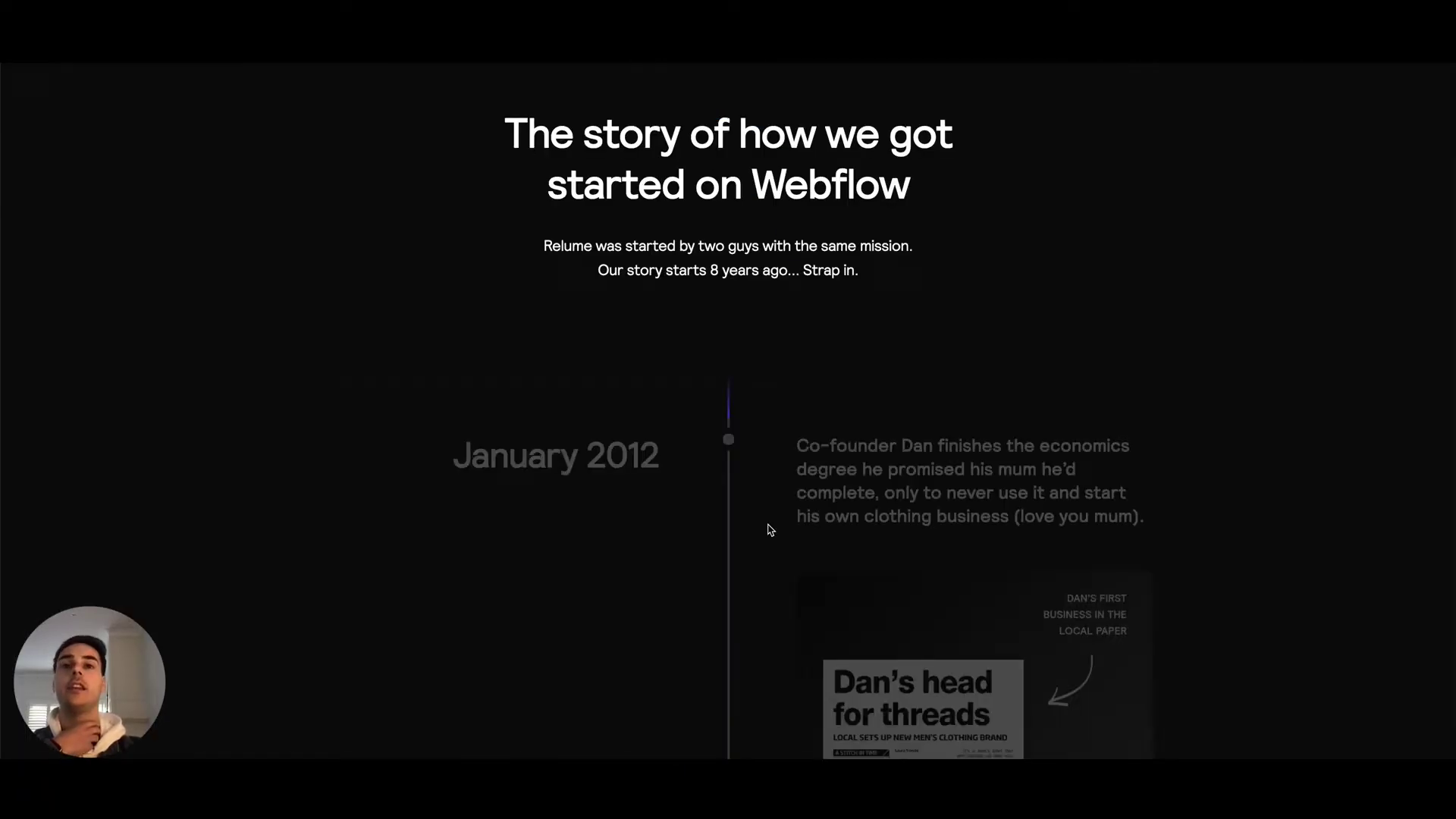
Move timeline_progress above the three timeline items within timeline_wrapper.
{"action": "scroll", "coordinate": [730, 596], "scroll_direction": "down", "scroll_amount": 1}
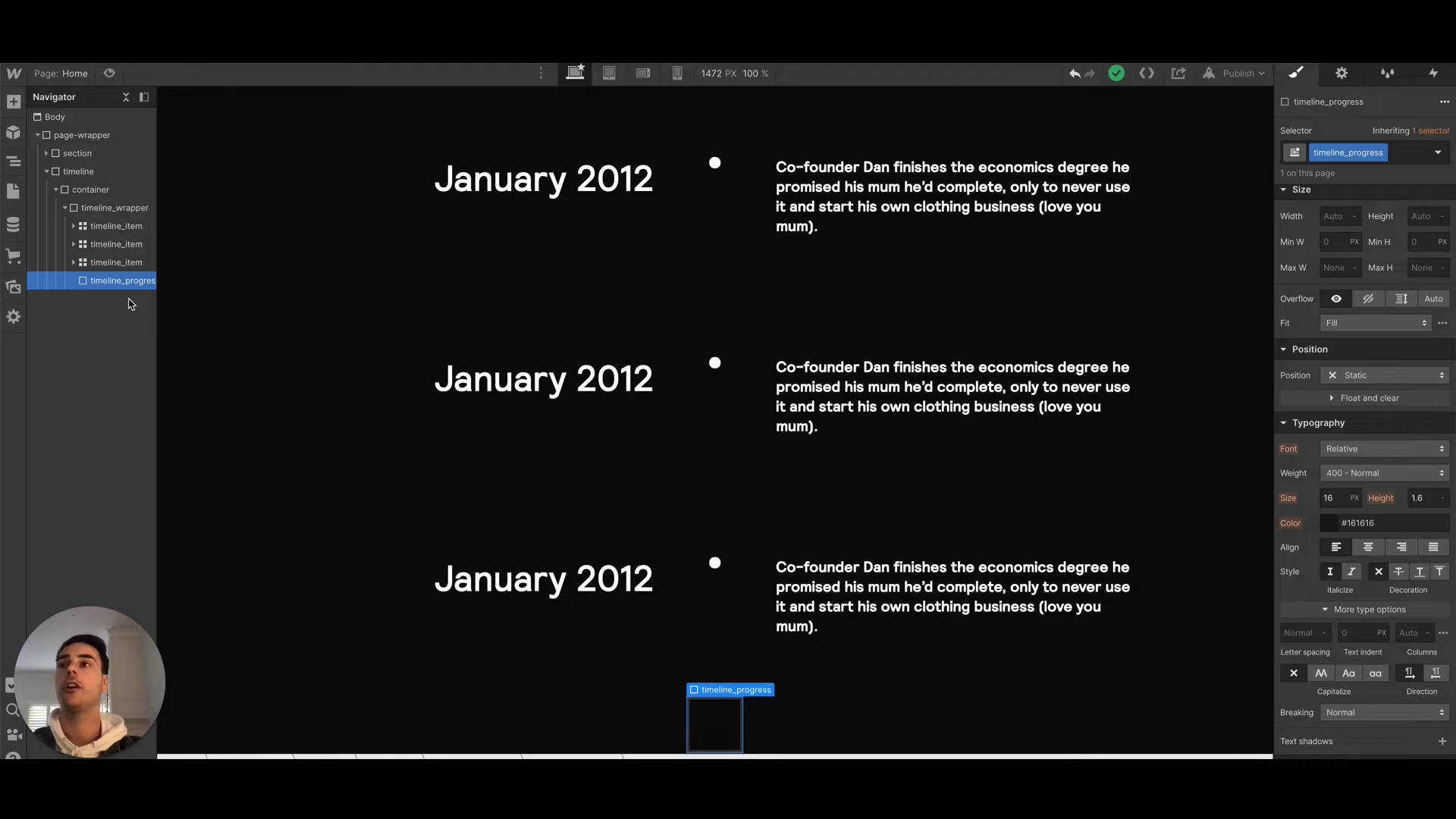
{"action": "left_click_drag", "start_coordinate": [96, 280], "coordinate": [97, 220]}
{"action": "scroll", "coordinate": [1383, 478], "scroll_direction": "up", "scroll_amount": 2}
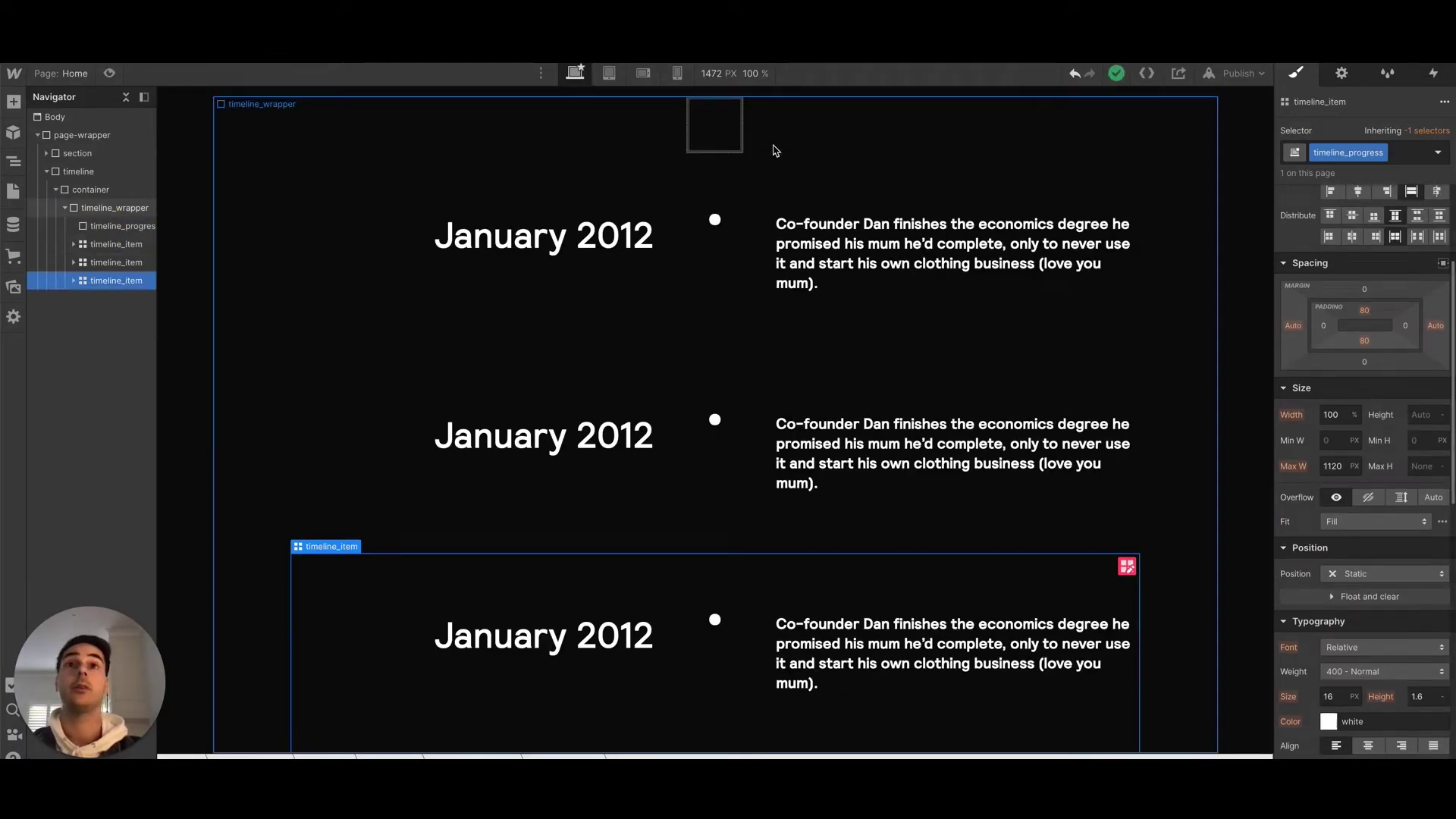
Set timeline_progress to a width of 3 px and a height of 100%.
{"action": "left_click", "coordinate": [695, 121]}
{"action": "left_click", "coordinate": [1332, 286]}
{"action": "type", "text": "3"}
{"action": "key", "text": "Return"}
{"action": "left_click", "coordinate": [1420, 287]}
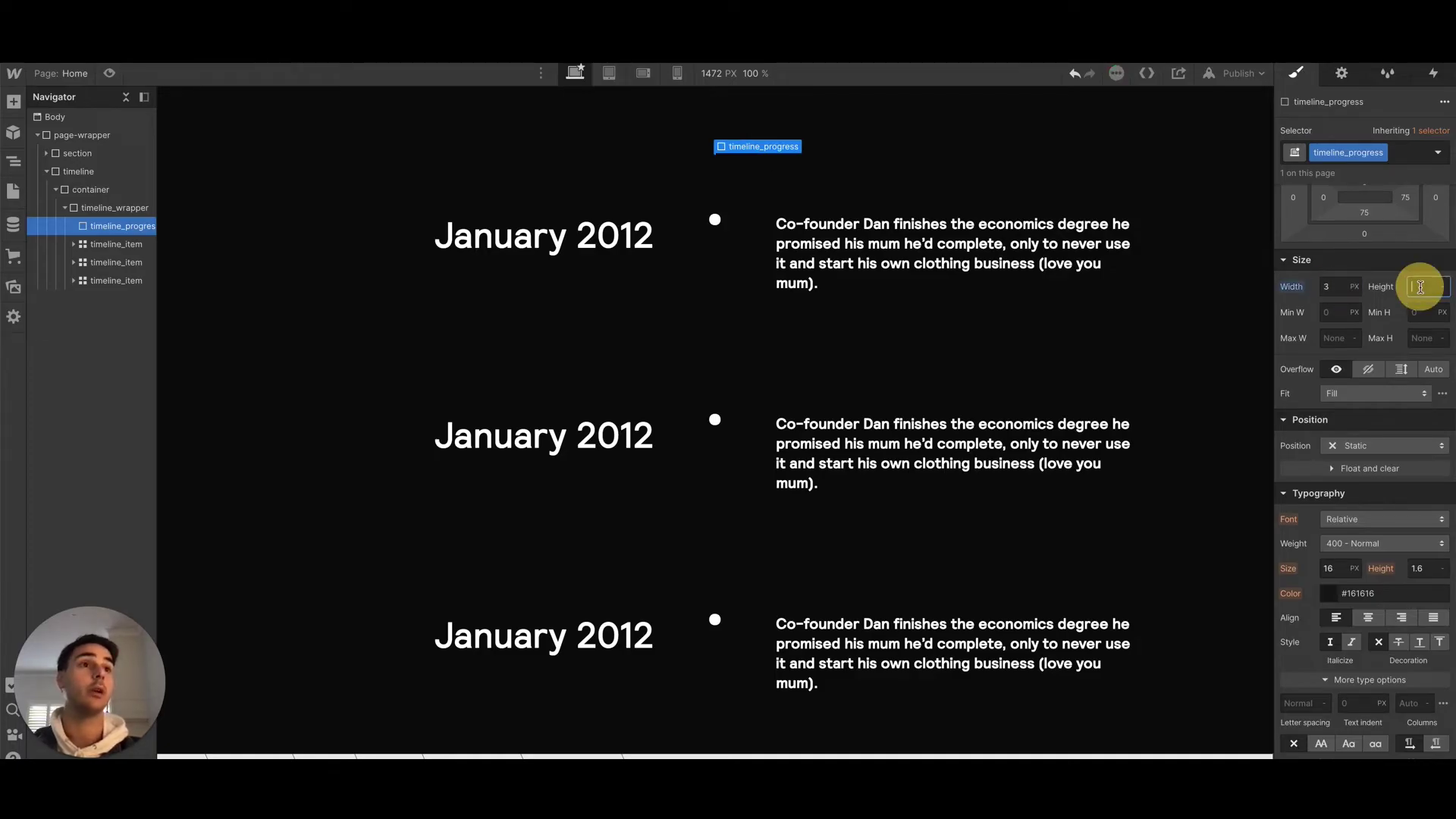
{"action": "type", "text": "100%"}
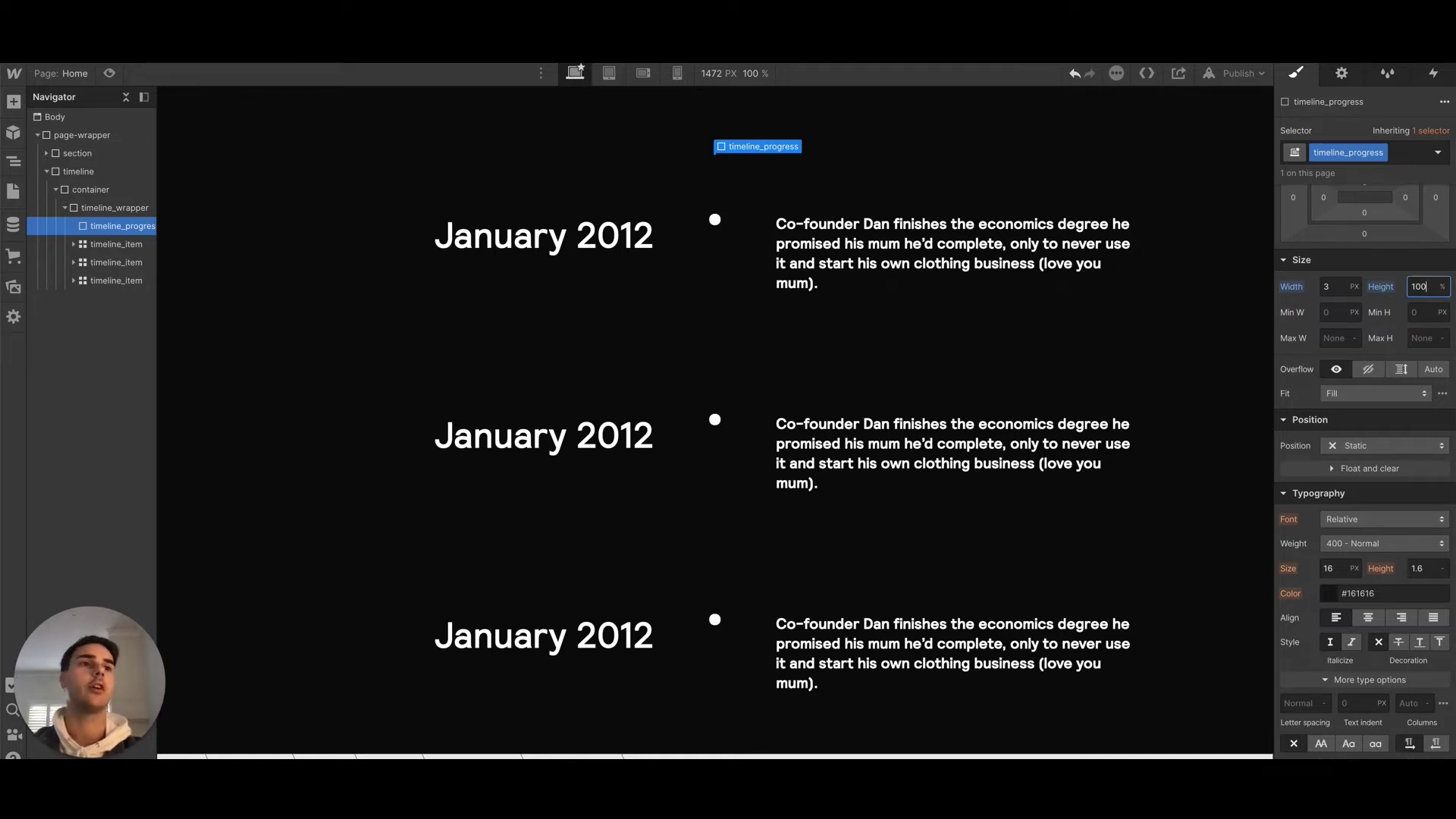
Set timeline_progress to absolute positioning and give it the dark grey background colour #3d3d3d.
{"action": "left_click", "coordinate": [1381, 445]}
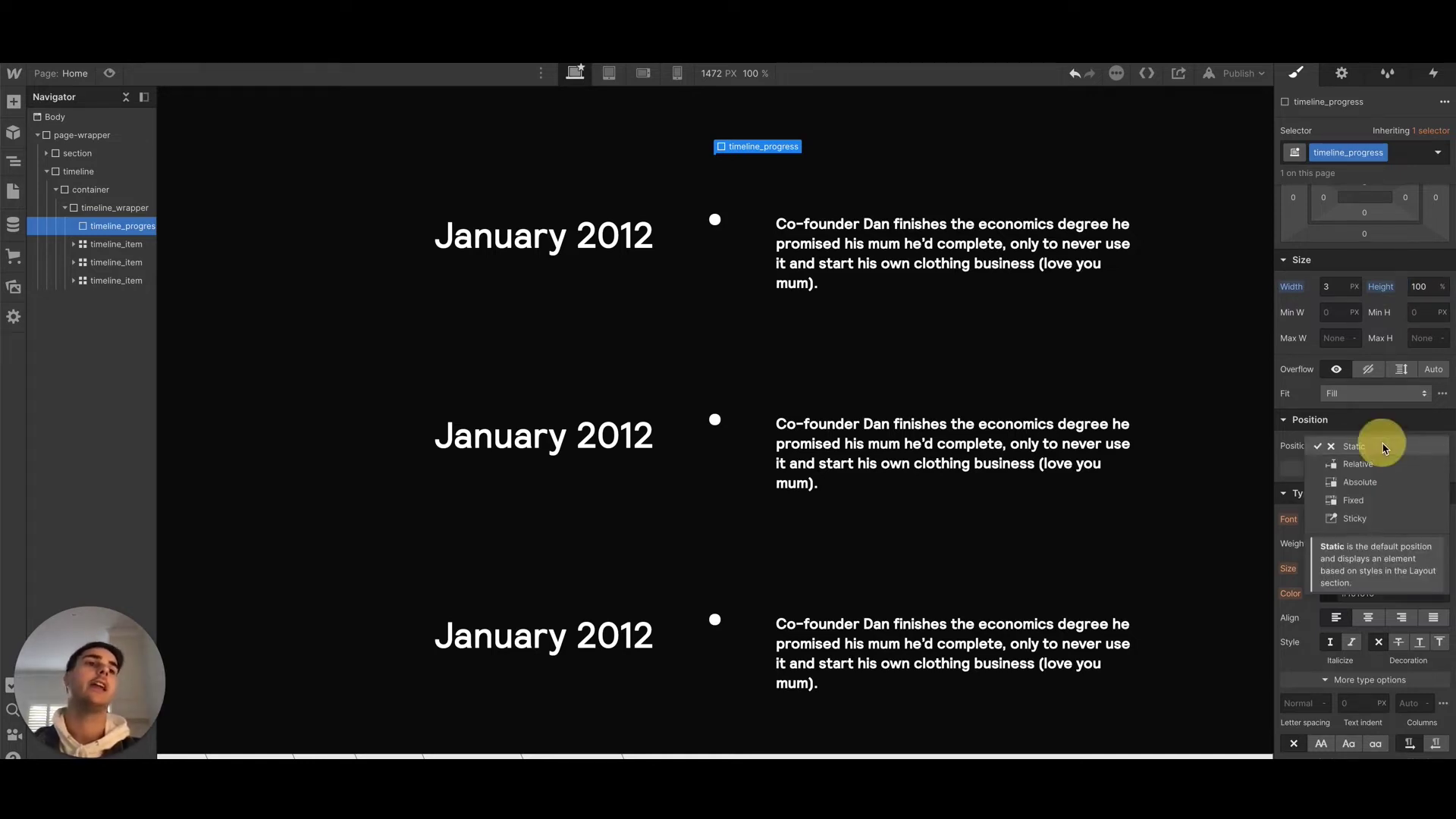
{"action": "left_click", "coordinate": [1386, 482]}
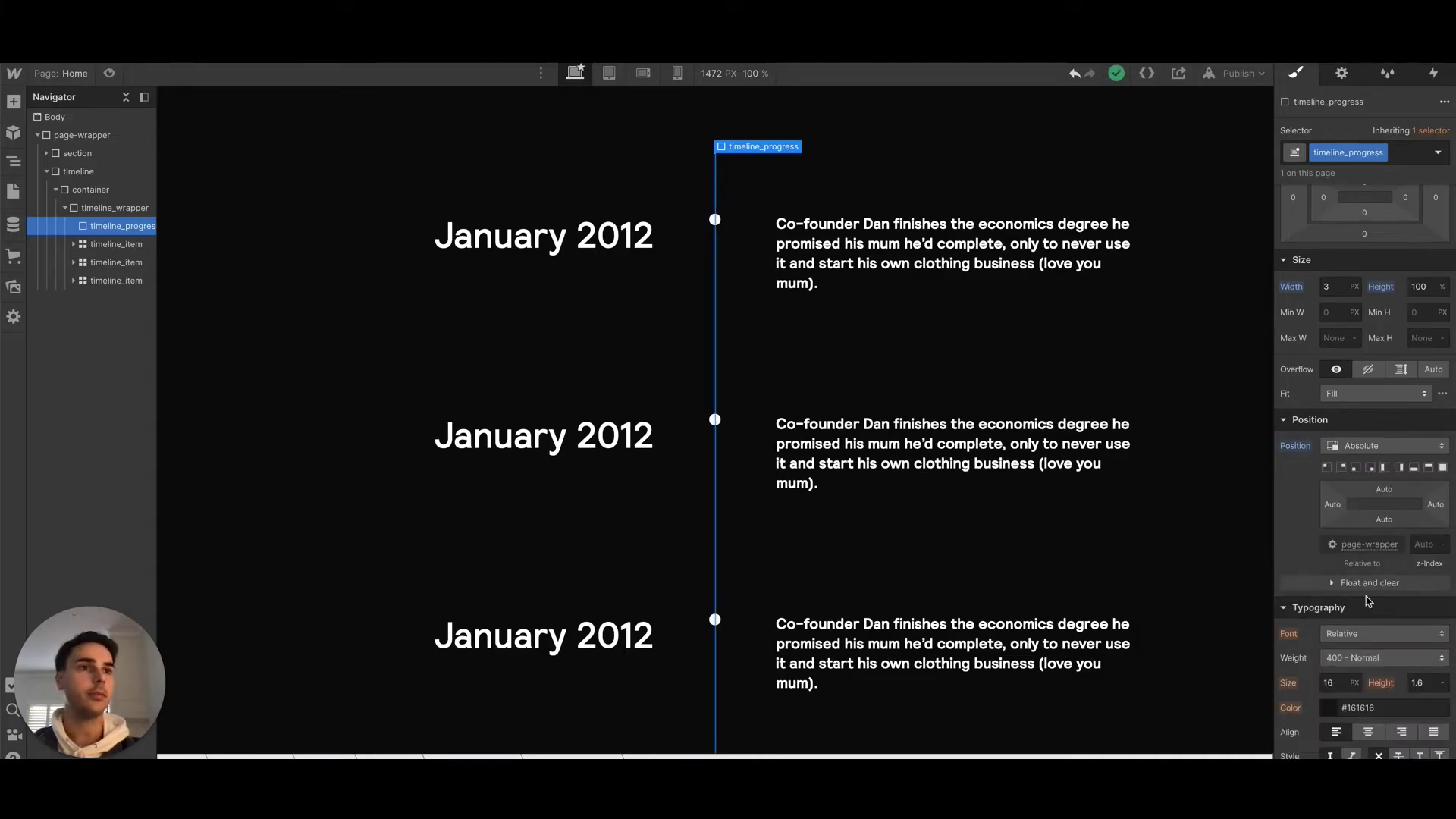
{"action": "scroll", "coordinate": [1369, 601], "scroll_direction": "down", "scroll_amount": 5}
{"action": "left_click", "coordinate": [1334, 594]}
{"action": "mouse_move", "coordinate": [1312, 449]}
{"action": "left_mouse_down"}
{"action": "mouse_move", "coordinate": [1286, 383]}
{"action": "mouse_move", "coordinate": [1255, 430]}
{"action": "left_mouse_up"}
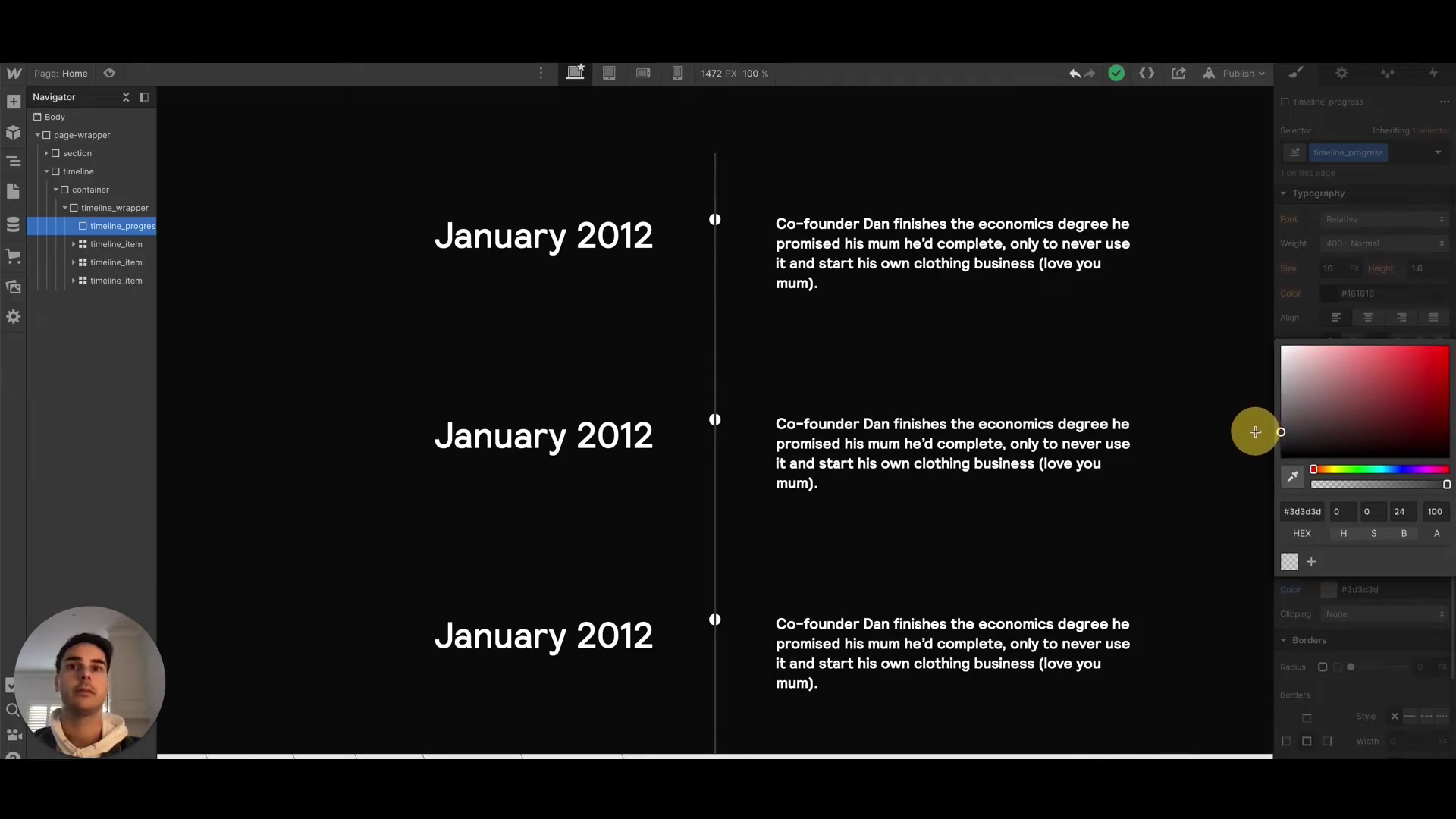
{"action": "left_click", "coordinate": [977, 487]}
Insert a div block inside timeline_progress.
{"action": "scroll", "coordinate": [288, 334], "scroll_direction": "up", "scroll_amount": 3}
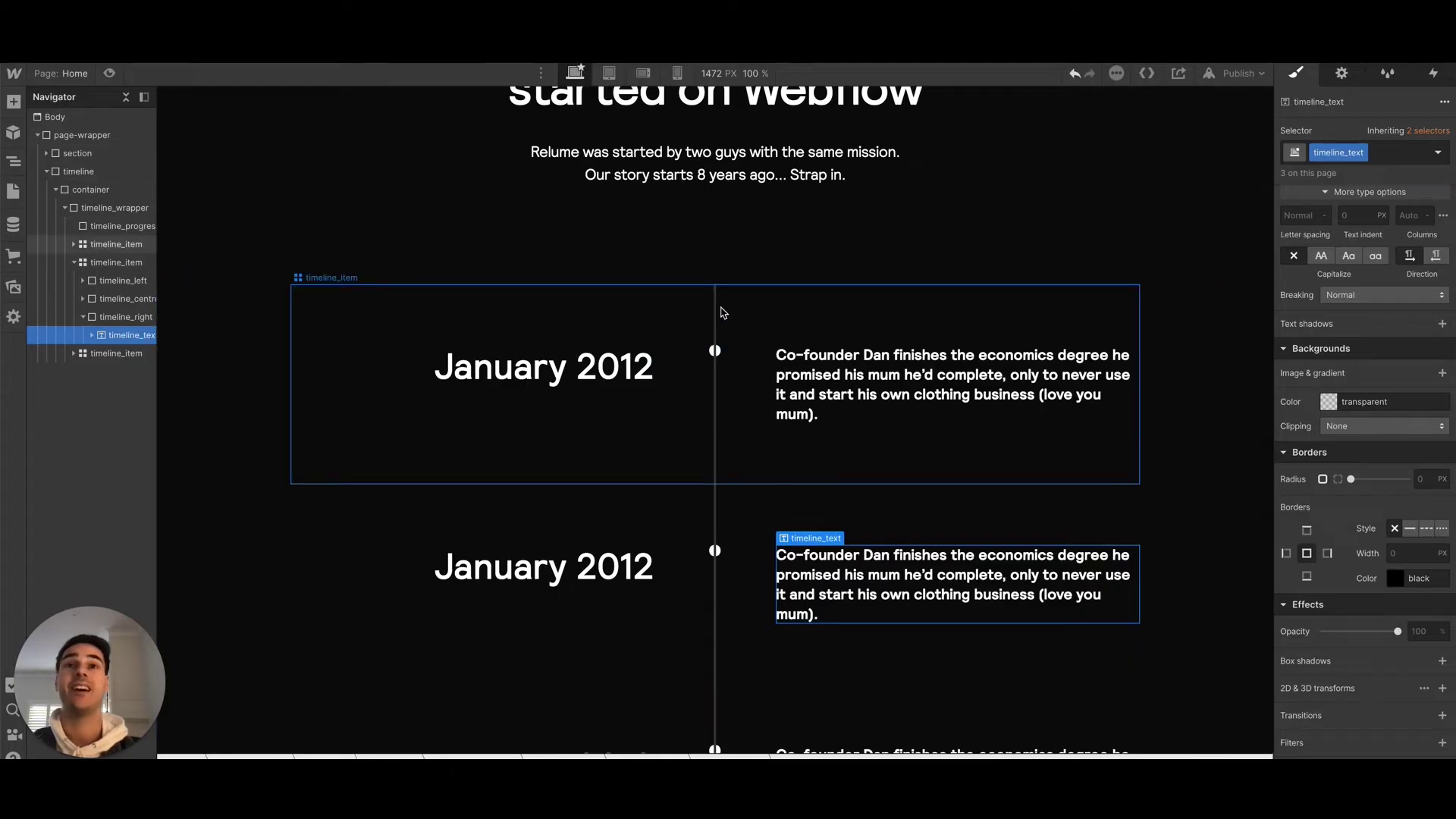
{"action": "left_click", "coordinate": [715, 308]}
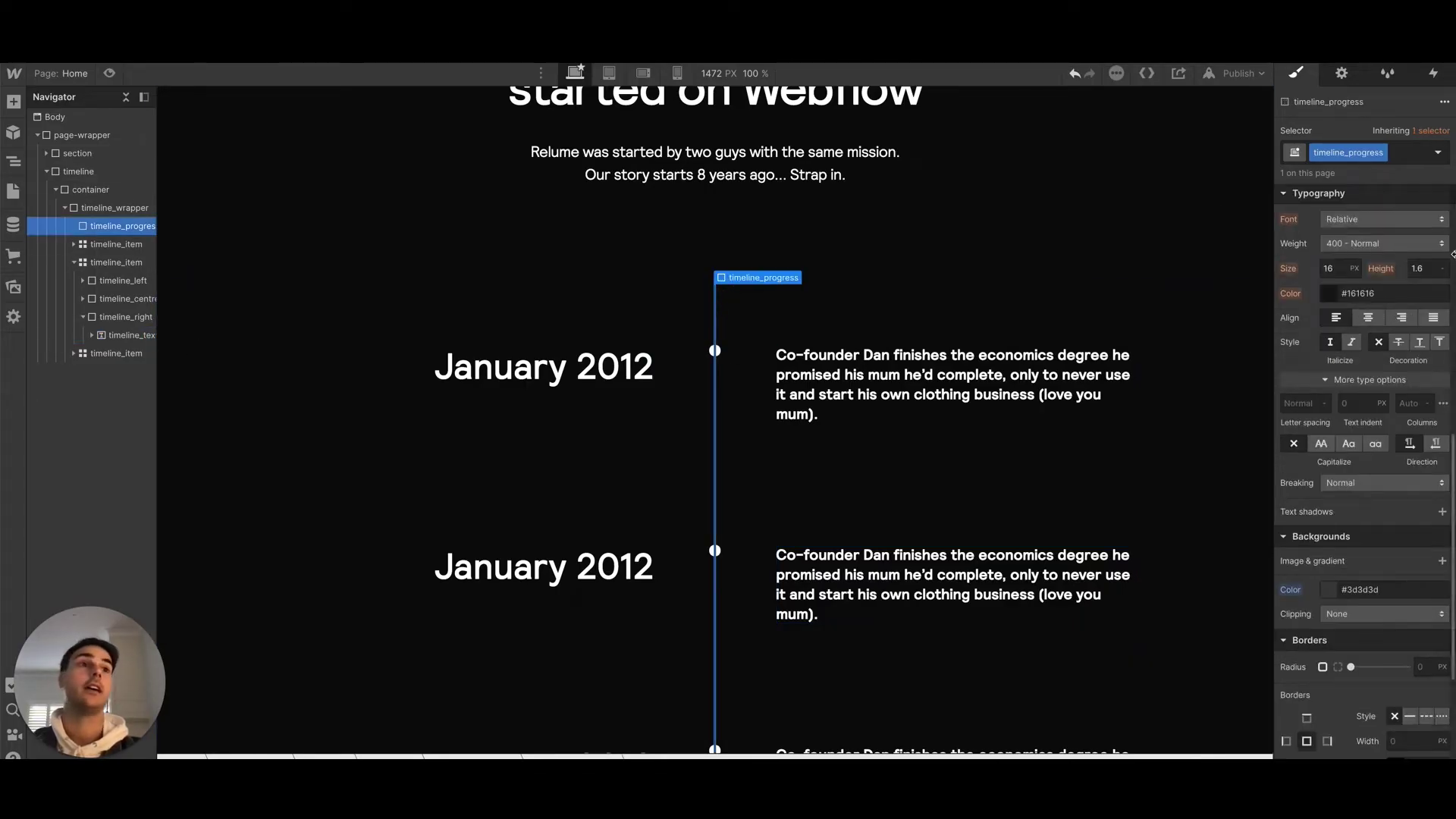
{"action": "key", "text": "ctrl+k"}
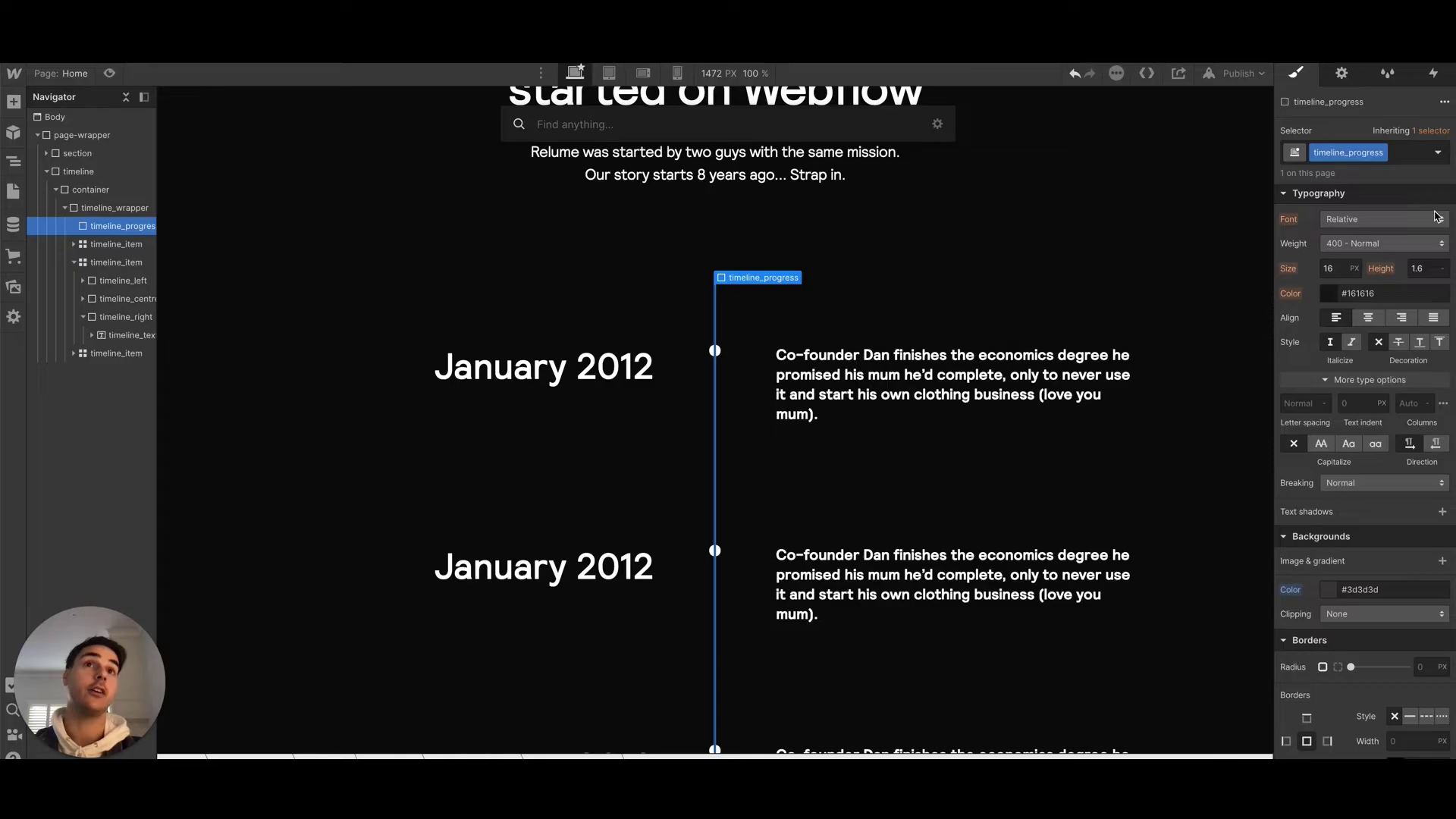
{"action": "type", "text": "div"}
{"action": "key", "text": "Return"}
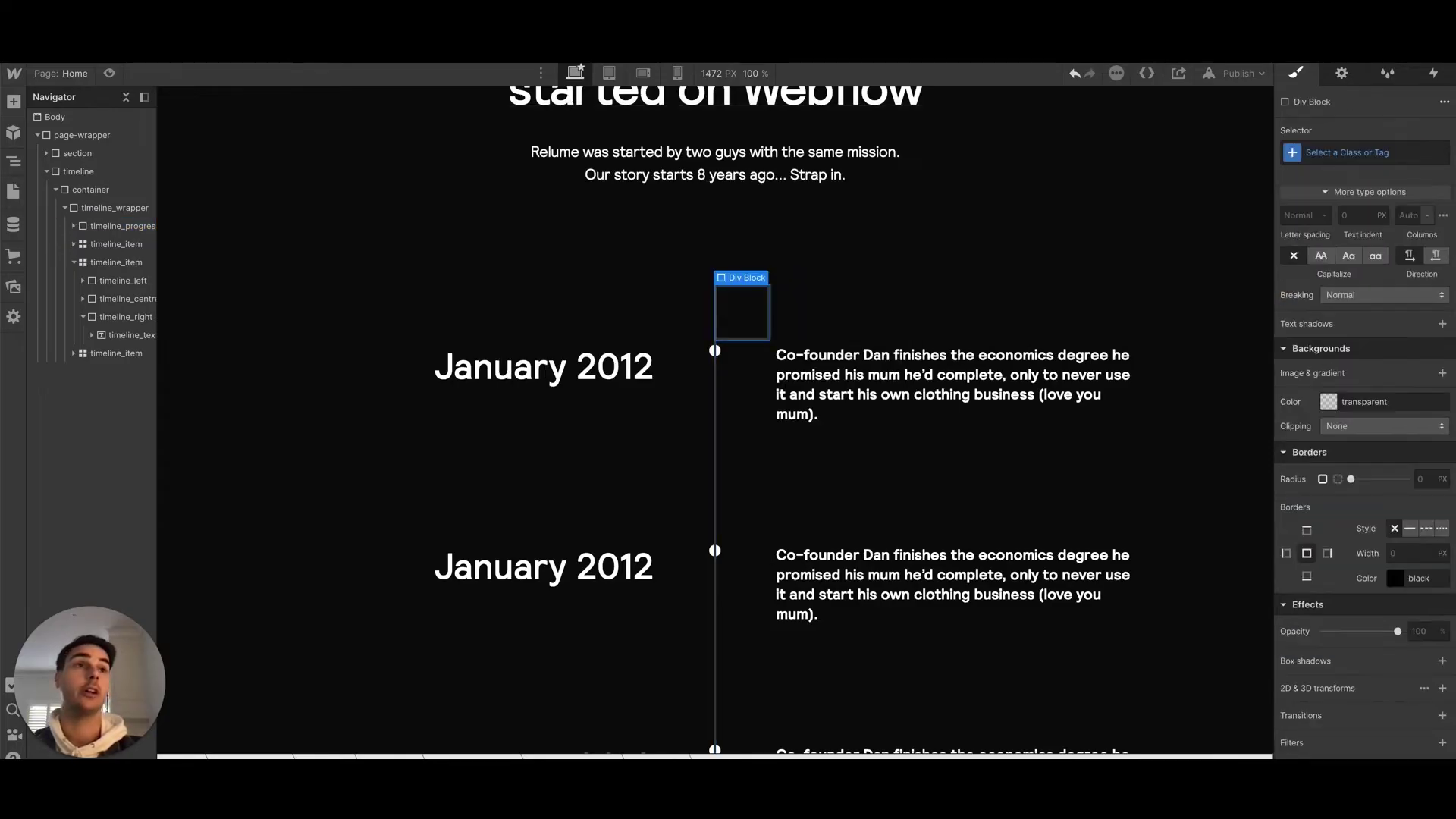
Give the new div block inside timeline_progress the class timeline_progress-bar.
{"action": "left_click", "coordinate": [1358, 151]}
{"action": "type", "text": "timelin"}
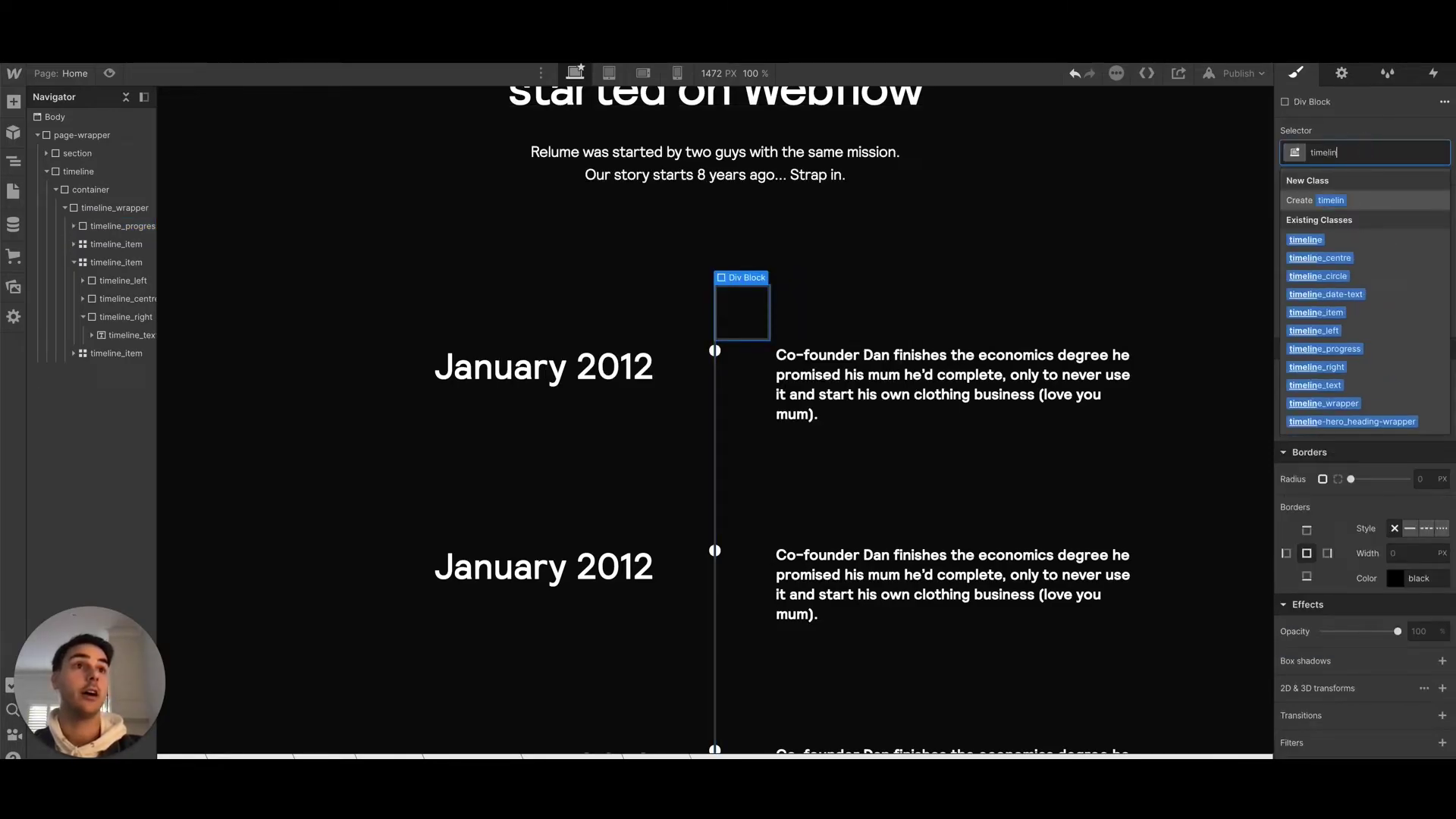
{"action": "type", "text": "e_pr"}
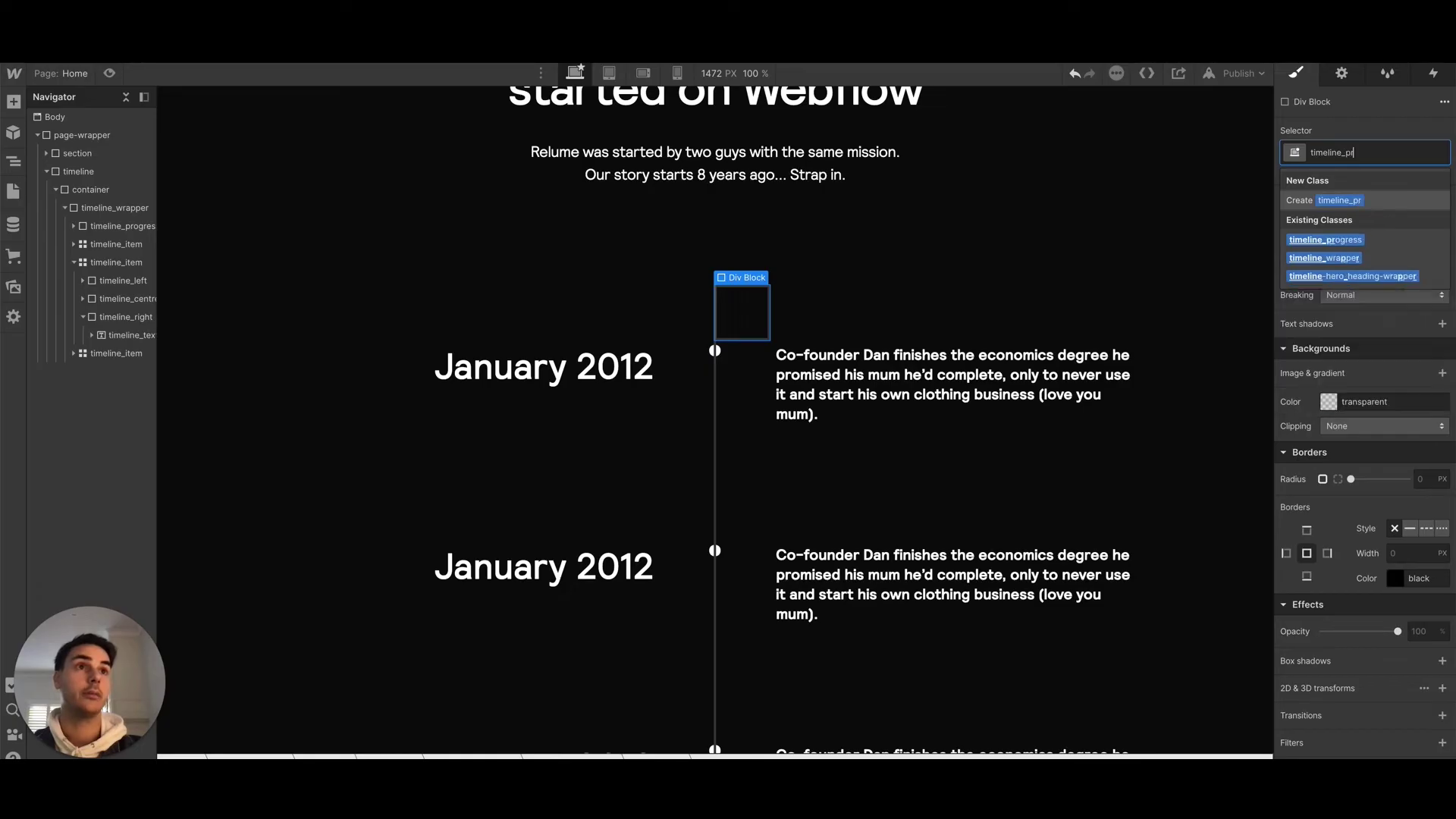
{"action": "type", "text": "ogress0"}
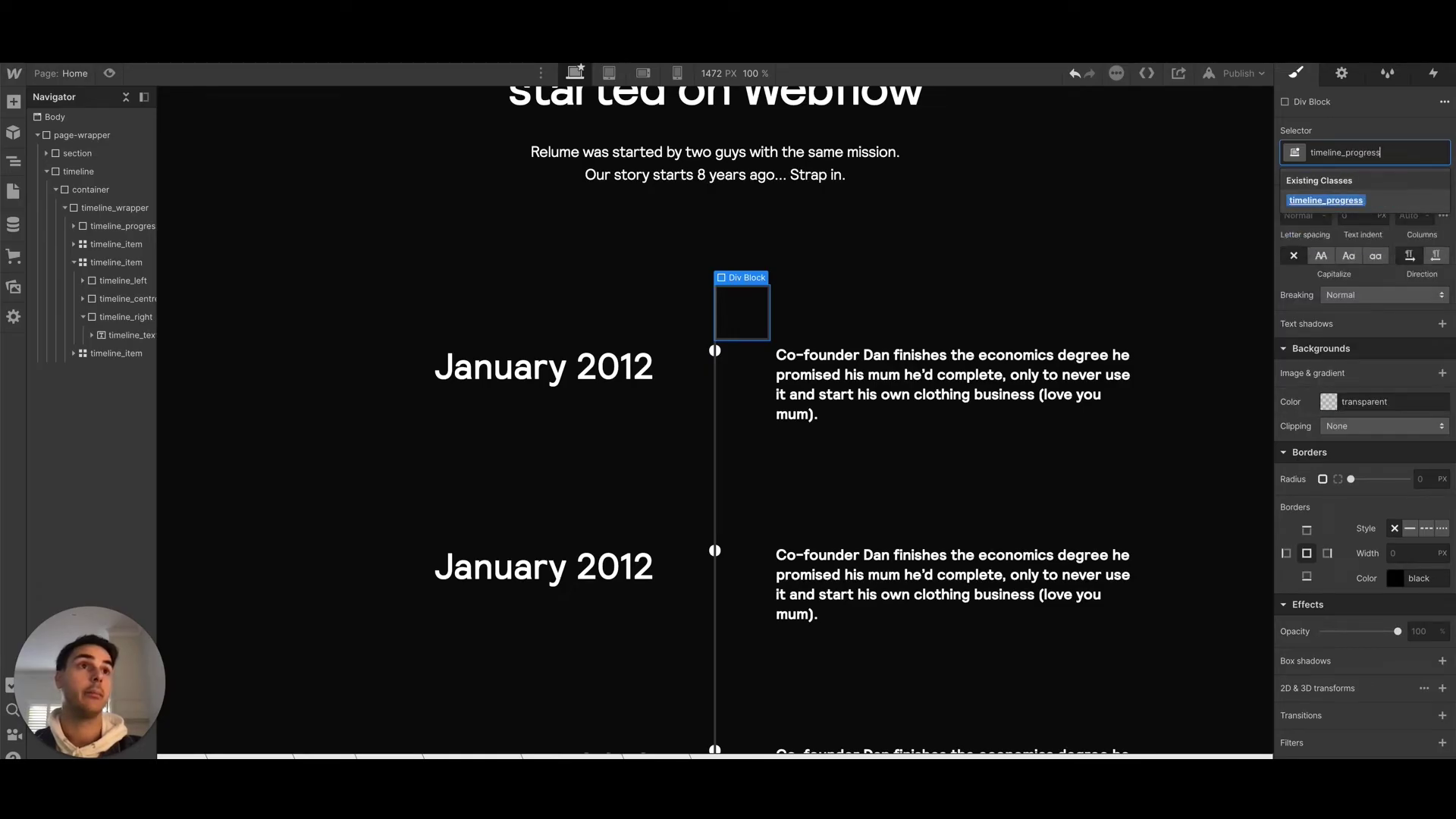
{"action": "key", "text": "BackSpace"}
{"action": "type", "text": "-b"}
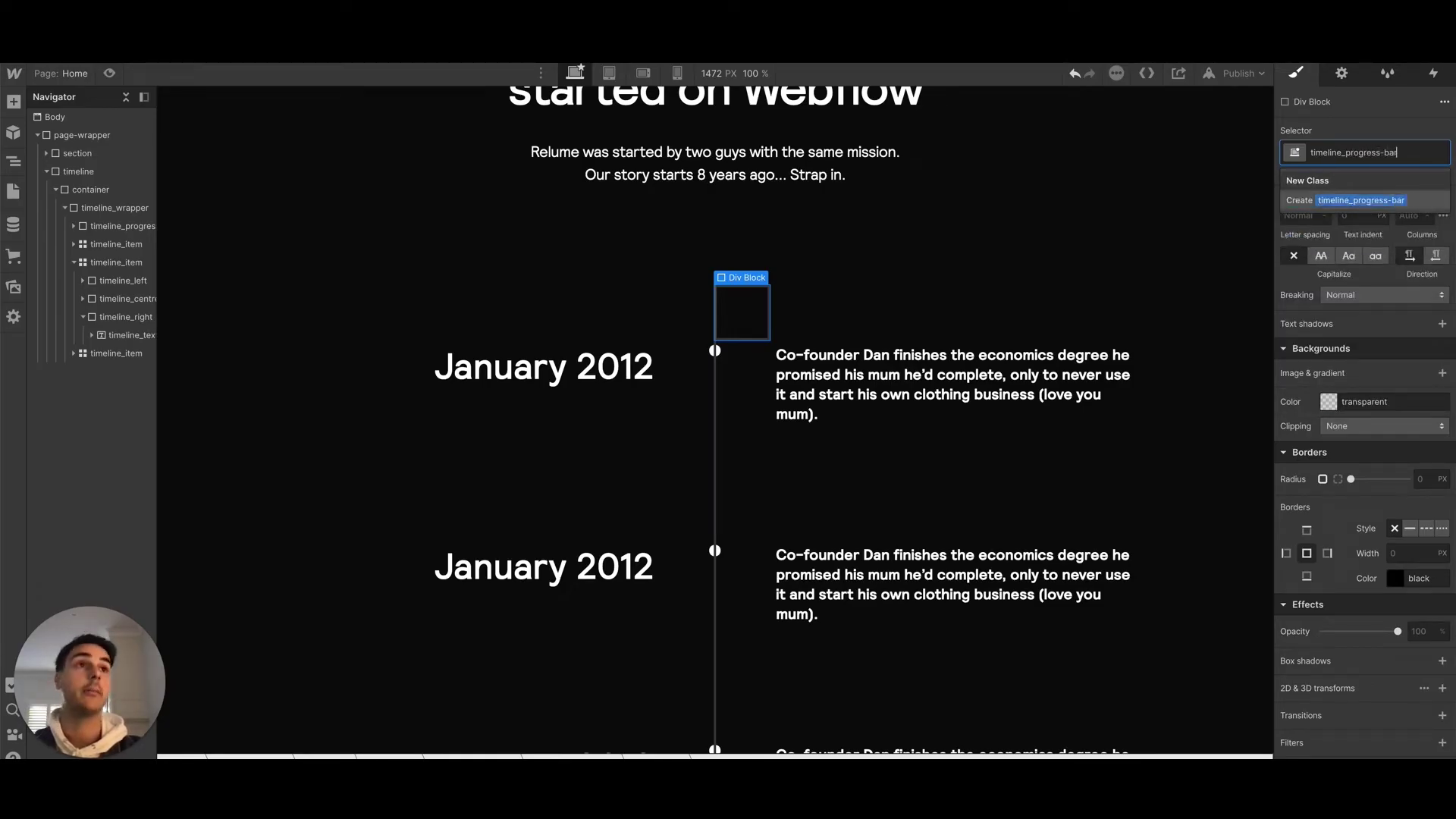
{"action": "type", "text": "ar"}
{"action": "key", "text": "Return"}
{"action": "scroll", "coordinate": [1380, 439], "scroll_direction": "up", "scroll_amount": 10}
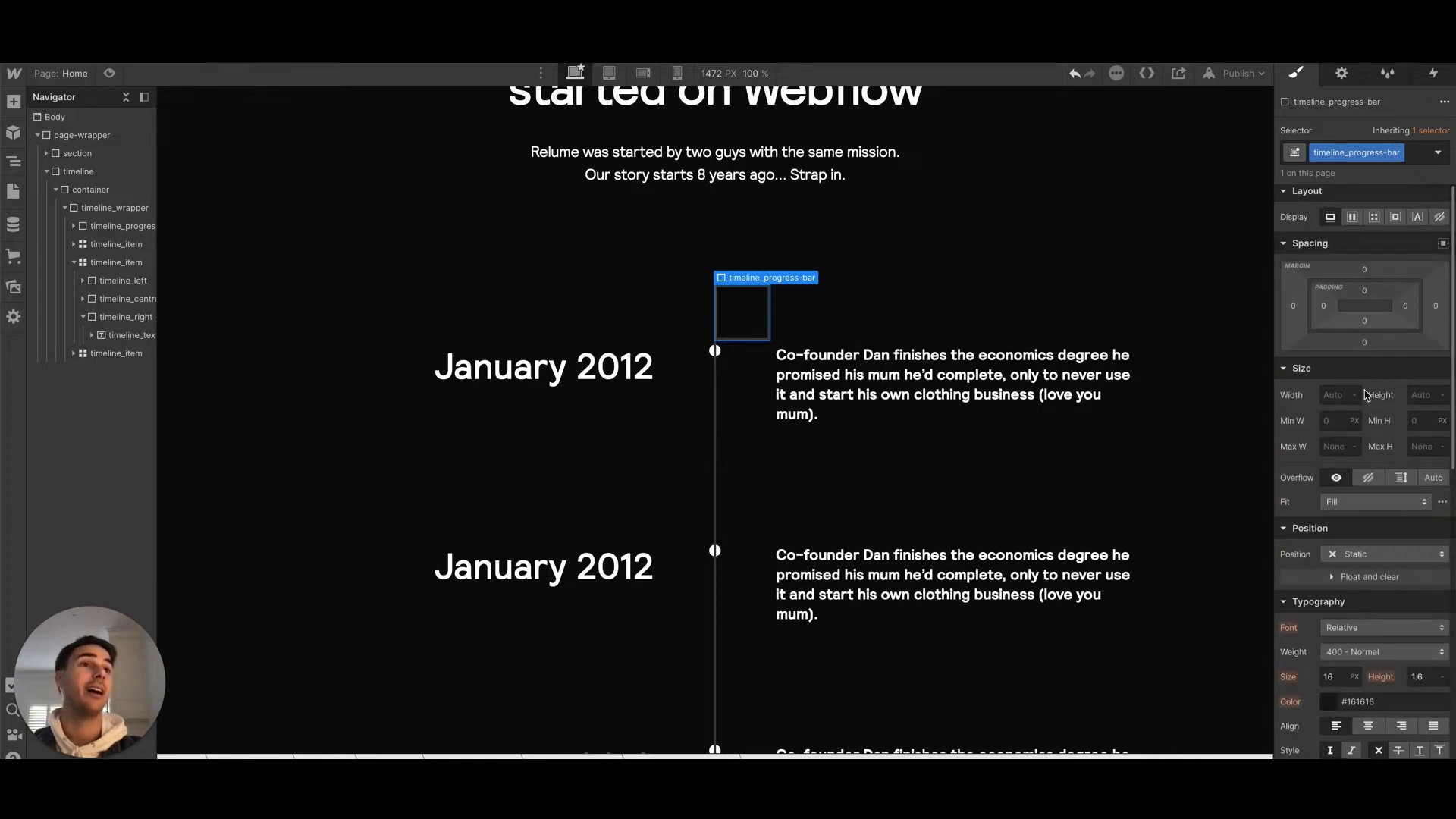
Set timeline_progress-bar to a width of 3 px and a height of 50vh.
{"action": "key", "text": "Return"}
{"action": "left_click", "coordinate": [1423, 394]}
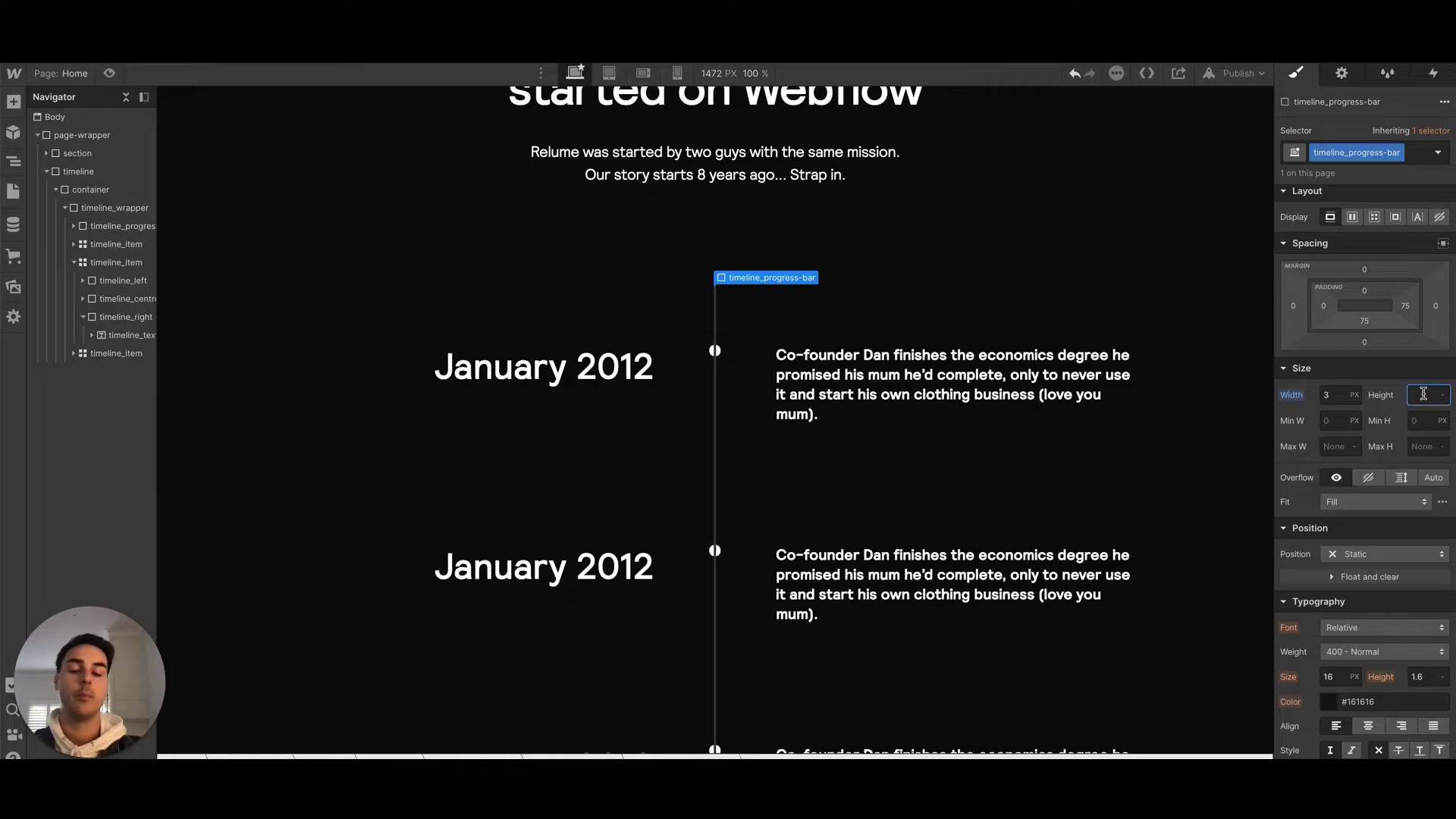
{"action": "type", "text": "50"}
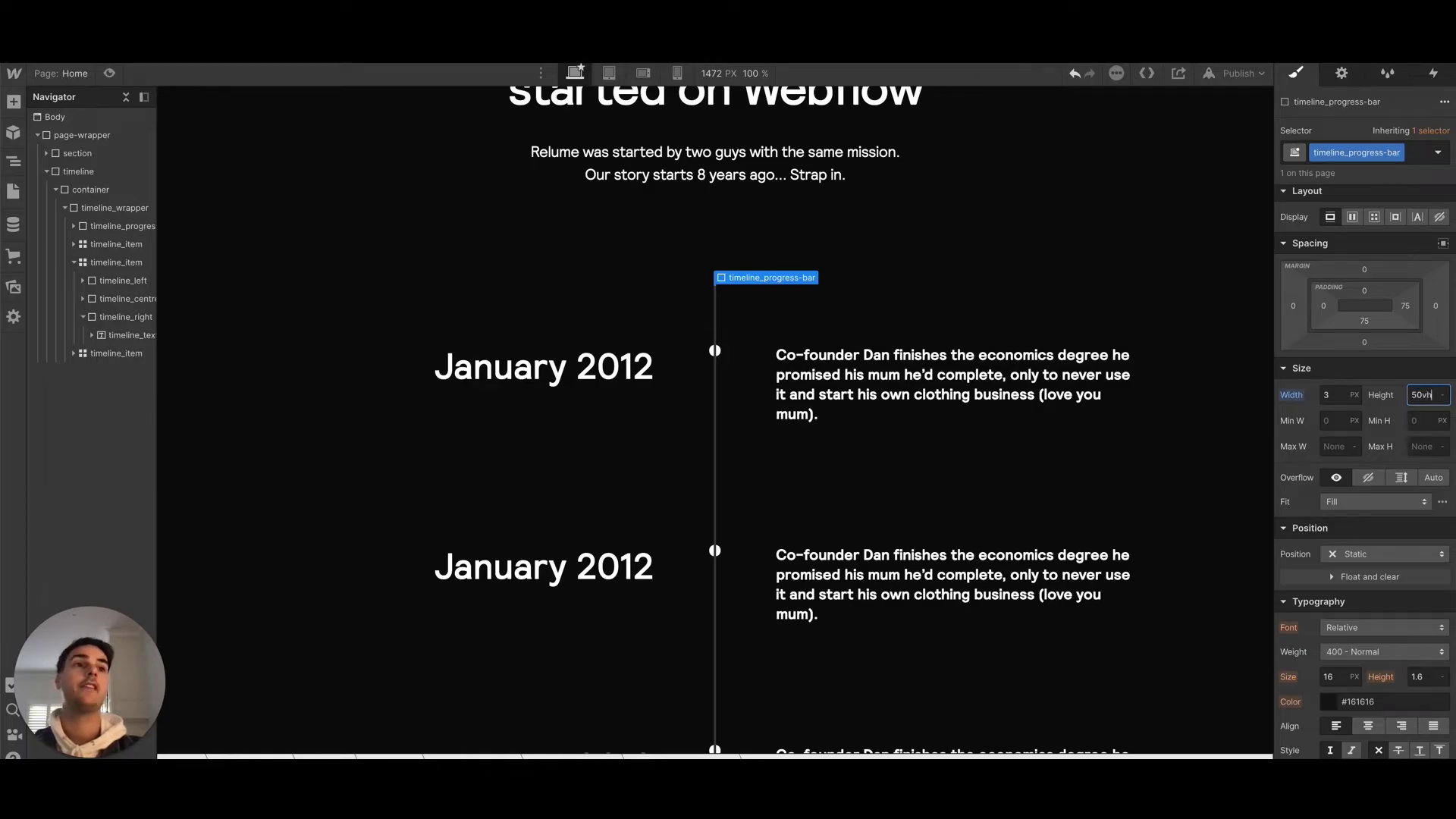
{"action": "type", "text": "vh"}
{"action": "key", "text": "Return"}
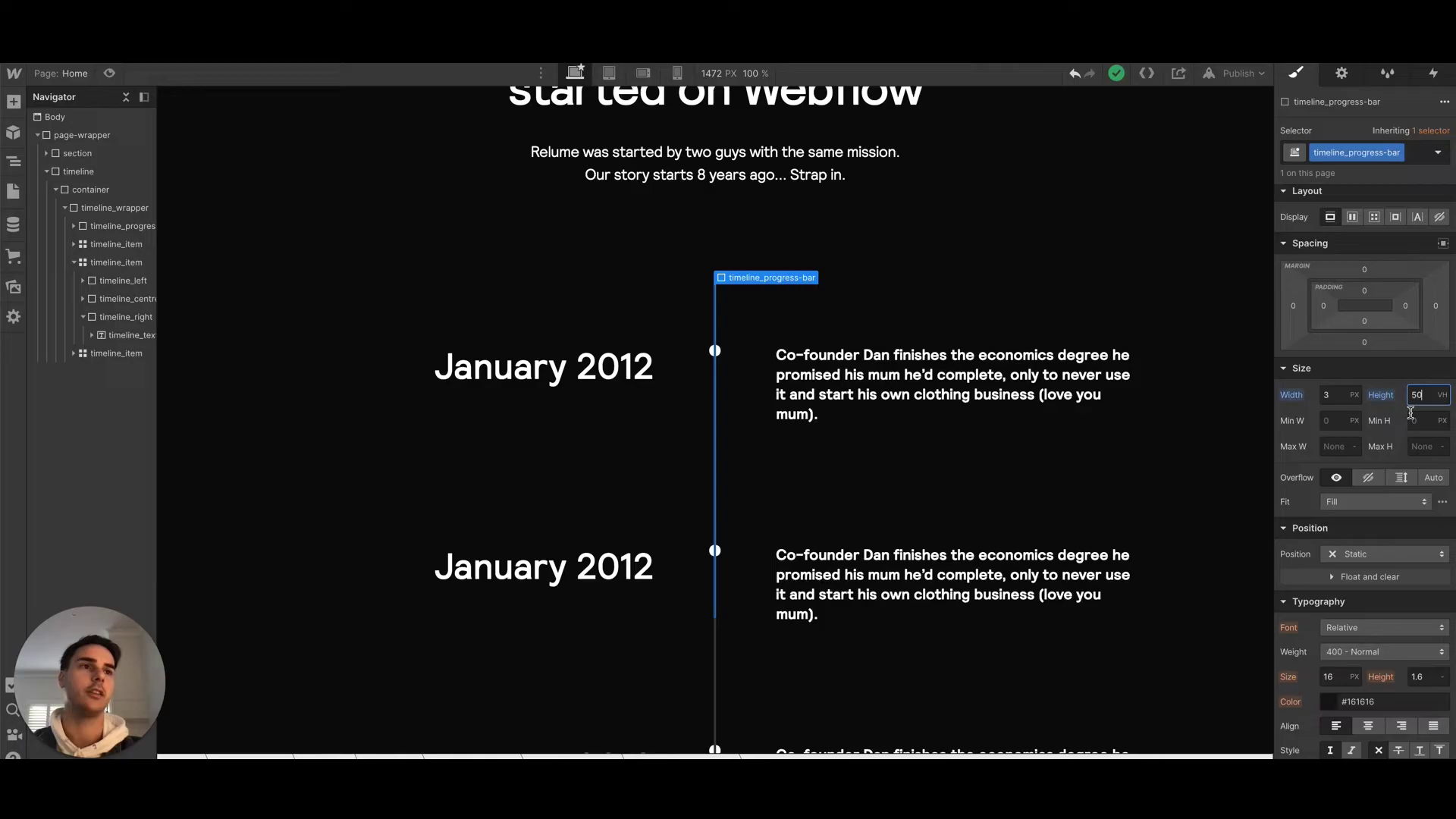
Set timeline_progress-bar to fixed positioning with a bottom offset of 50vh.
{"action": "left_click", "coordinate": [1371, 554]}
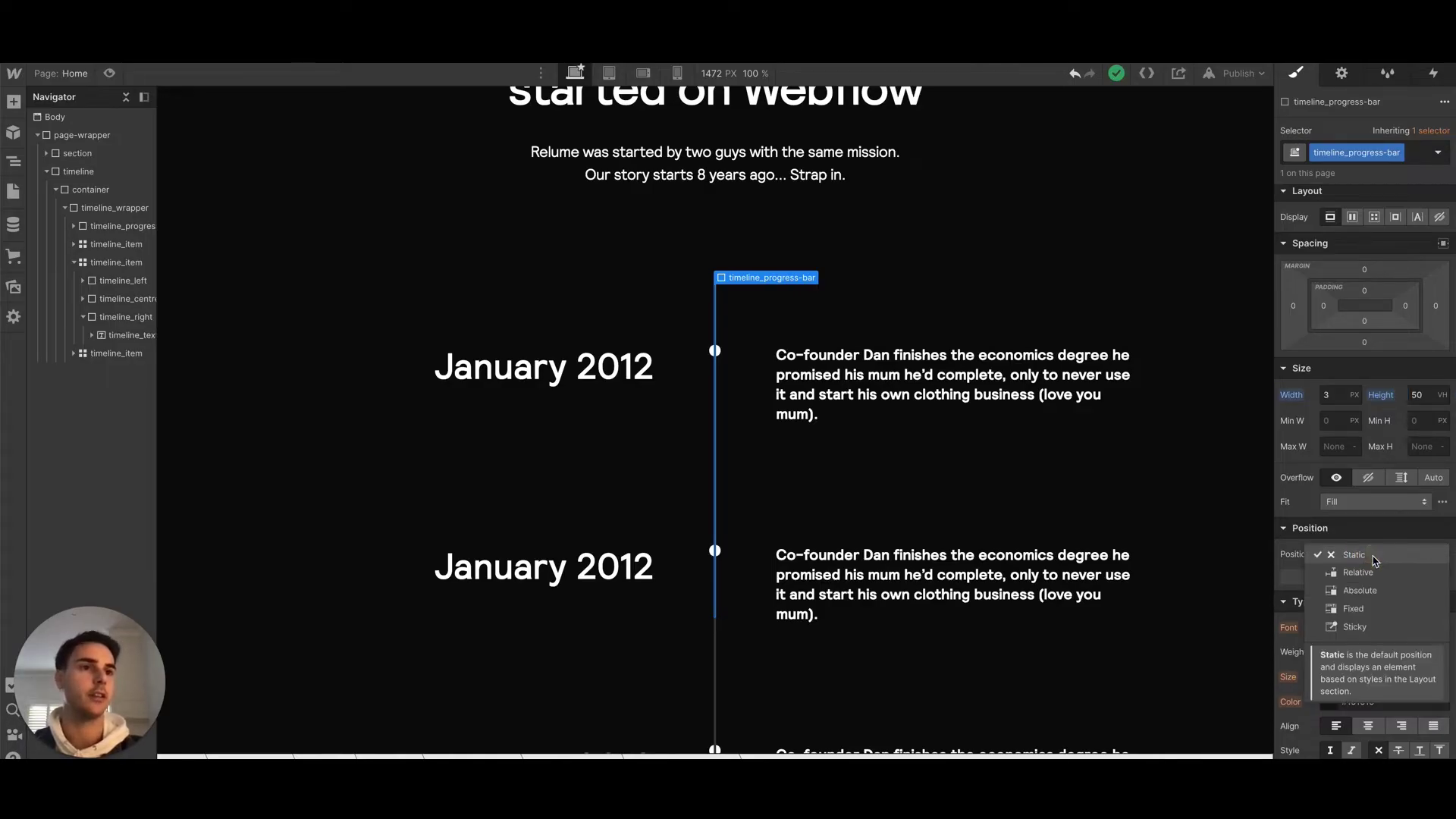
{"action": "left_click", "coordinate": [1365, 611]}
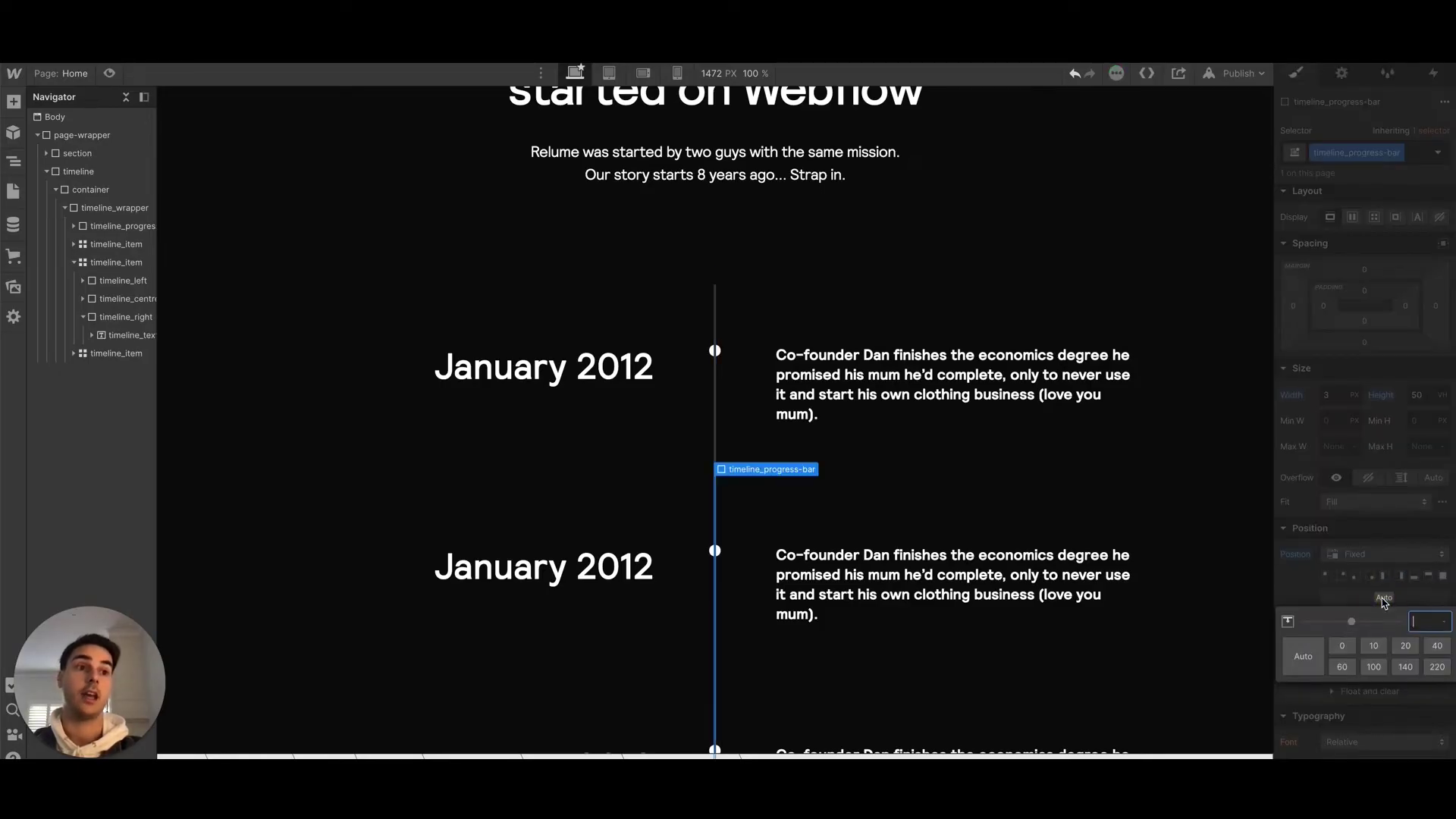
{"action": "left_click", "coordinate": [1385, 629]}
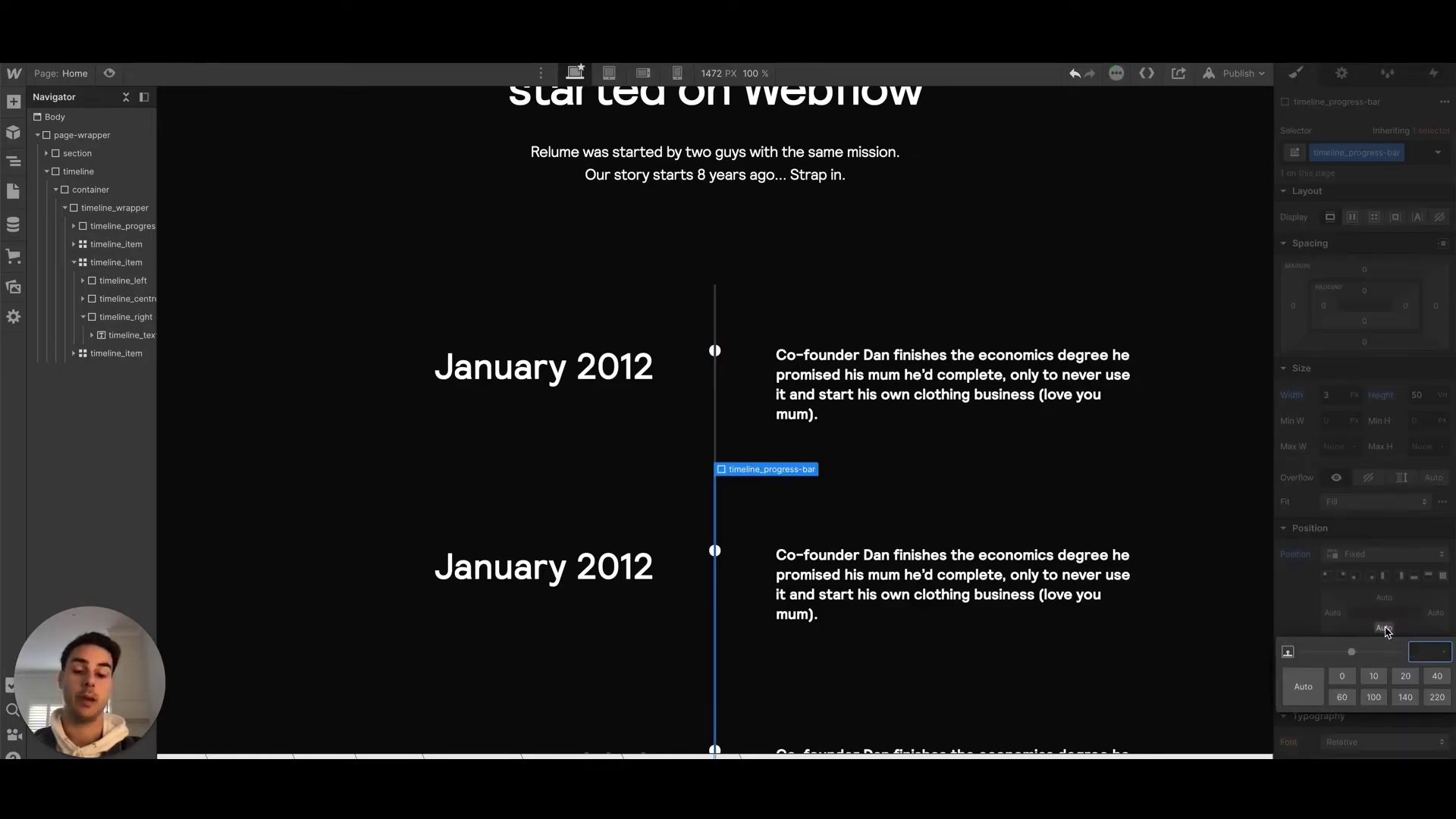
{"action": "type", "text": "50vh"}
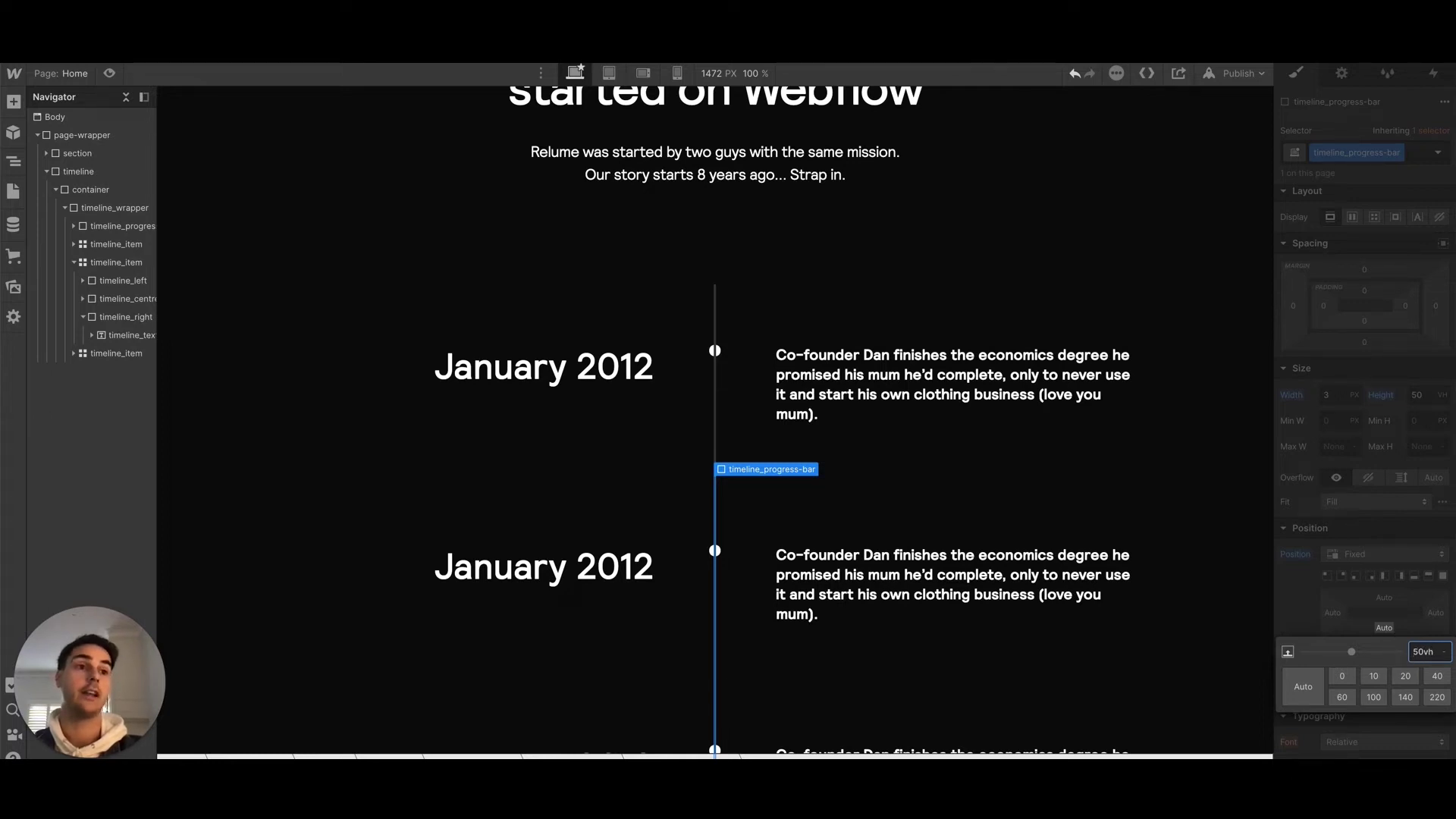
{"action": "key", "text": "Return"}
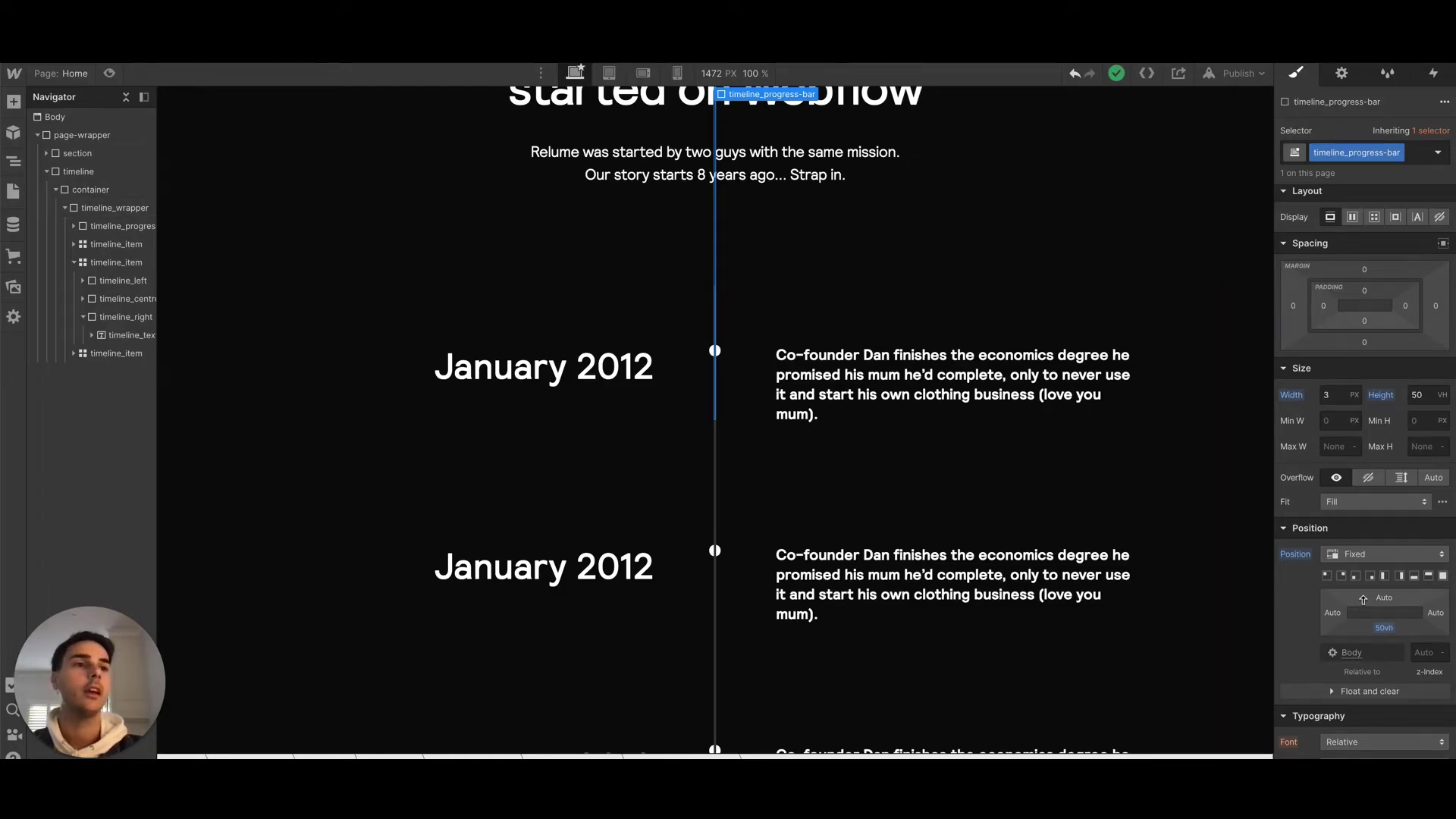
Give timeline_progress-bar a white background colour (#ffffff).
{"action": "scroll", "coordinate": [1326, 667], "scroll_direction": "down", "scroll_amount": 5}
{"action": "scroll", "coordinate": [1327, 676], "scroll_direction": "down", "scroll_amount": 3}
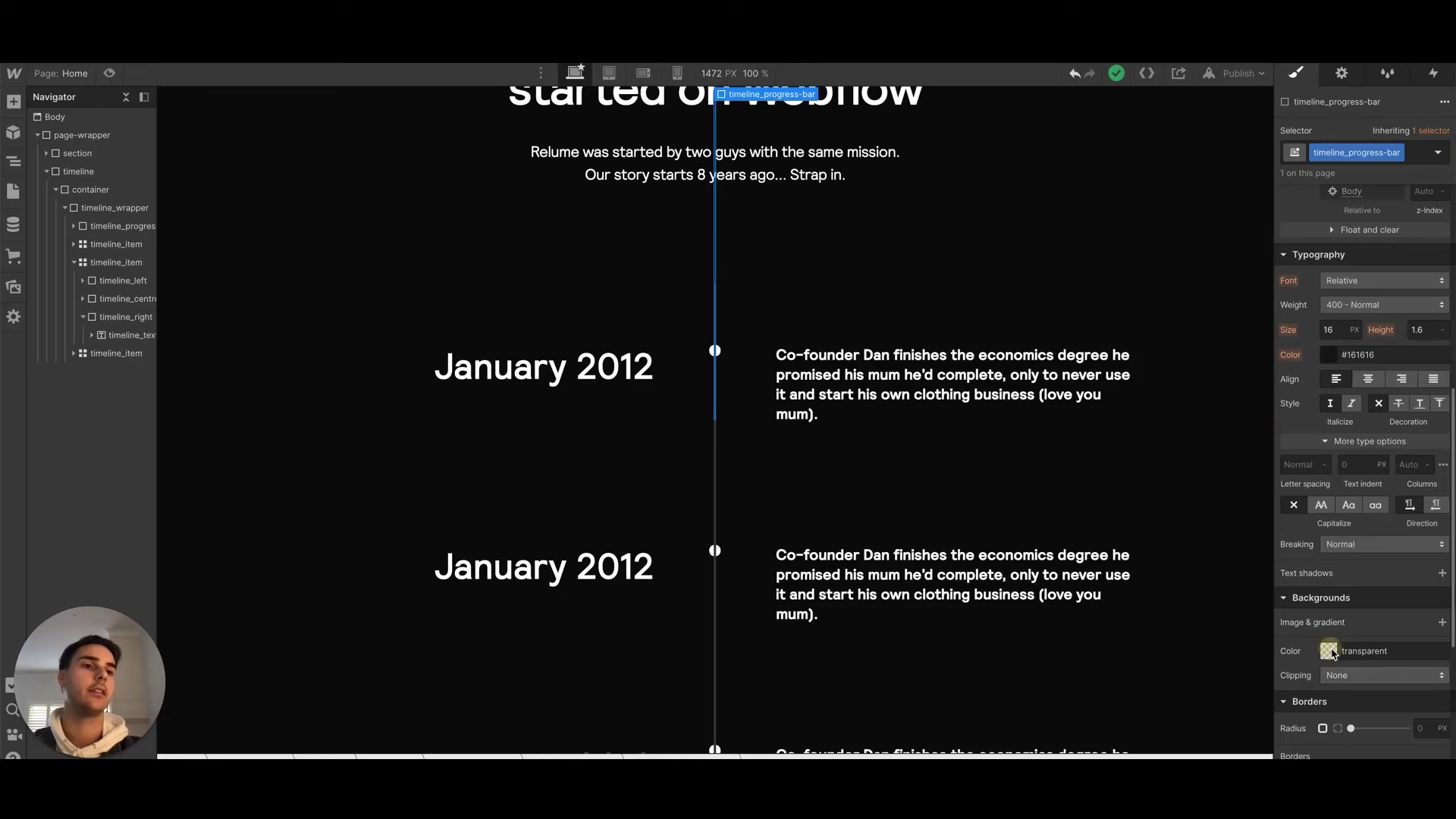
{"action": "left_click", "coordinate": [1328, 651]}
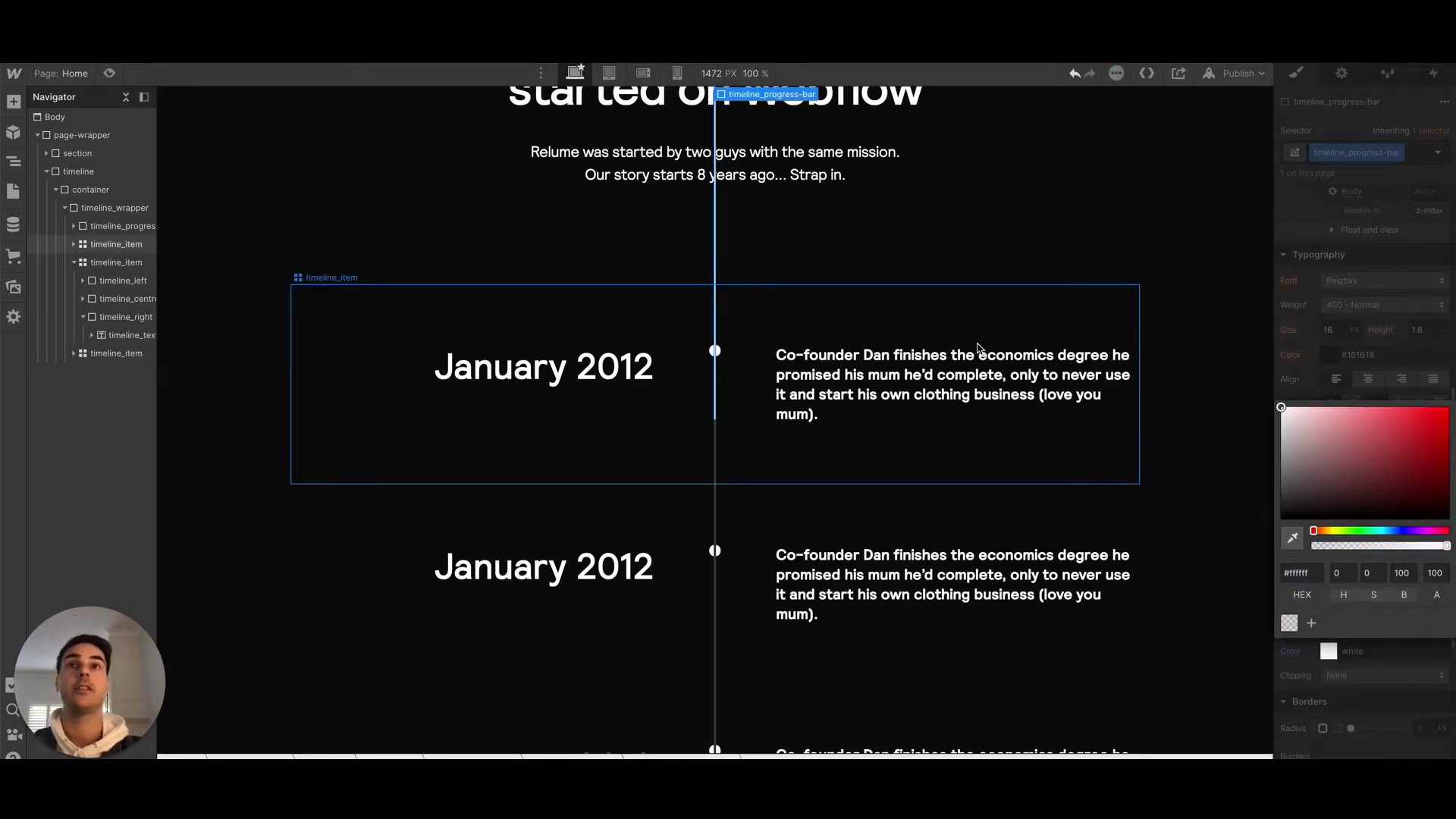
{"action": "left_click", "coordinate": [975, 344]}
Preview the page to check how the white progress bar behaves while scrolling, and return to the design view.
{"action": "left_click", "coordinate": [109, 73]}
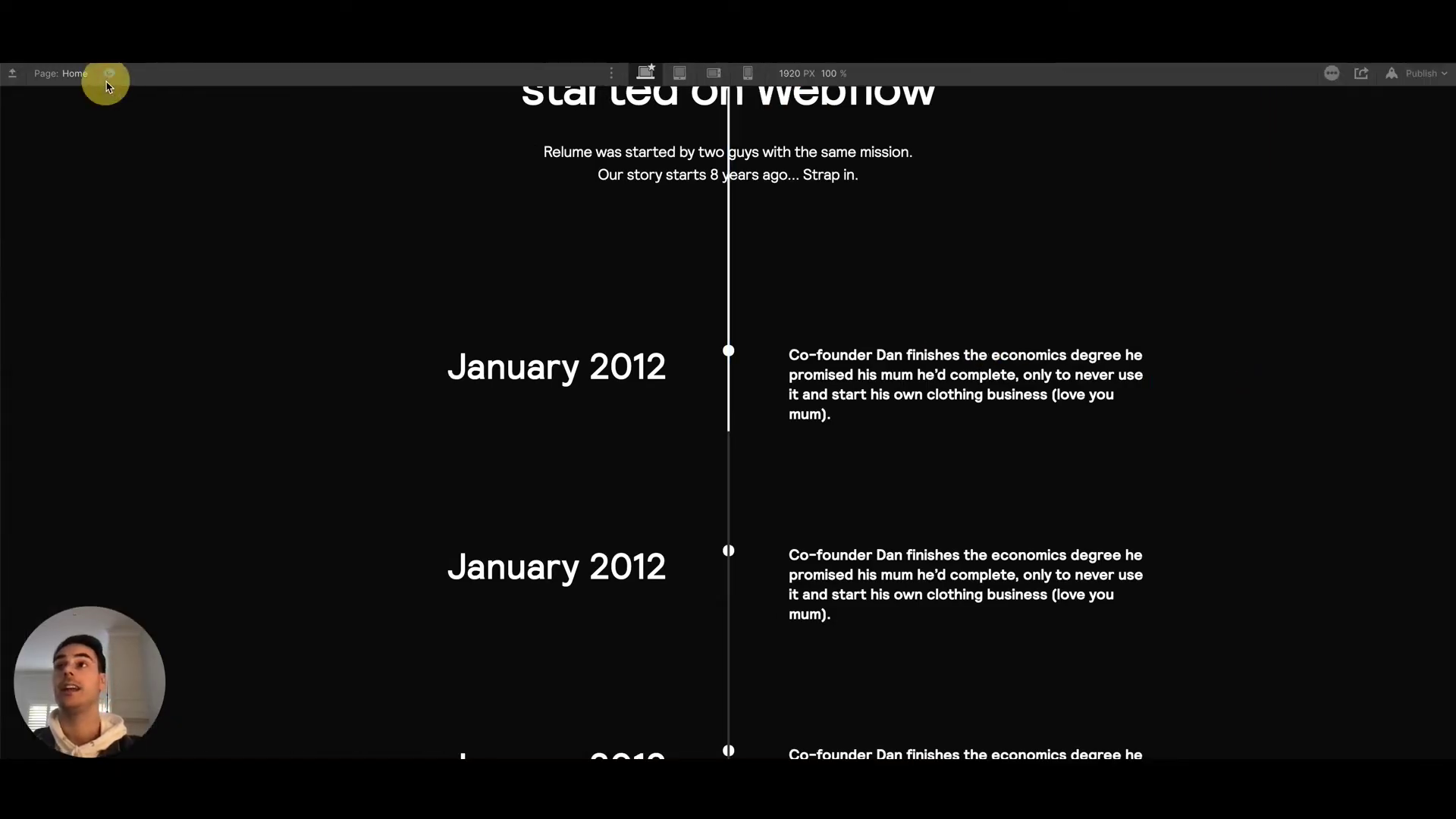
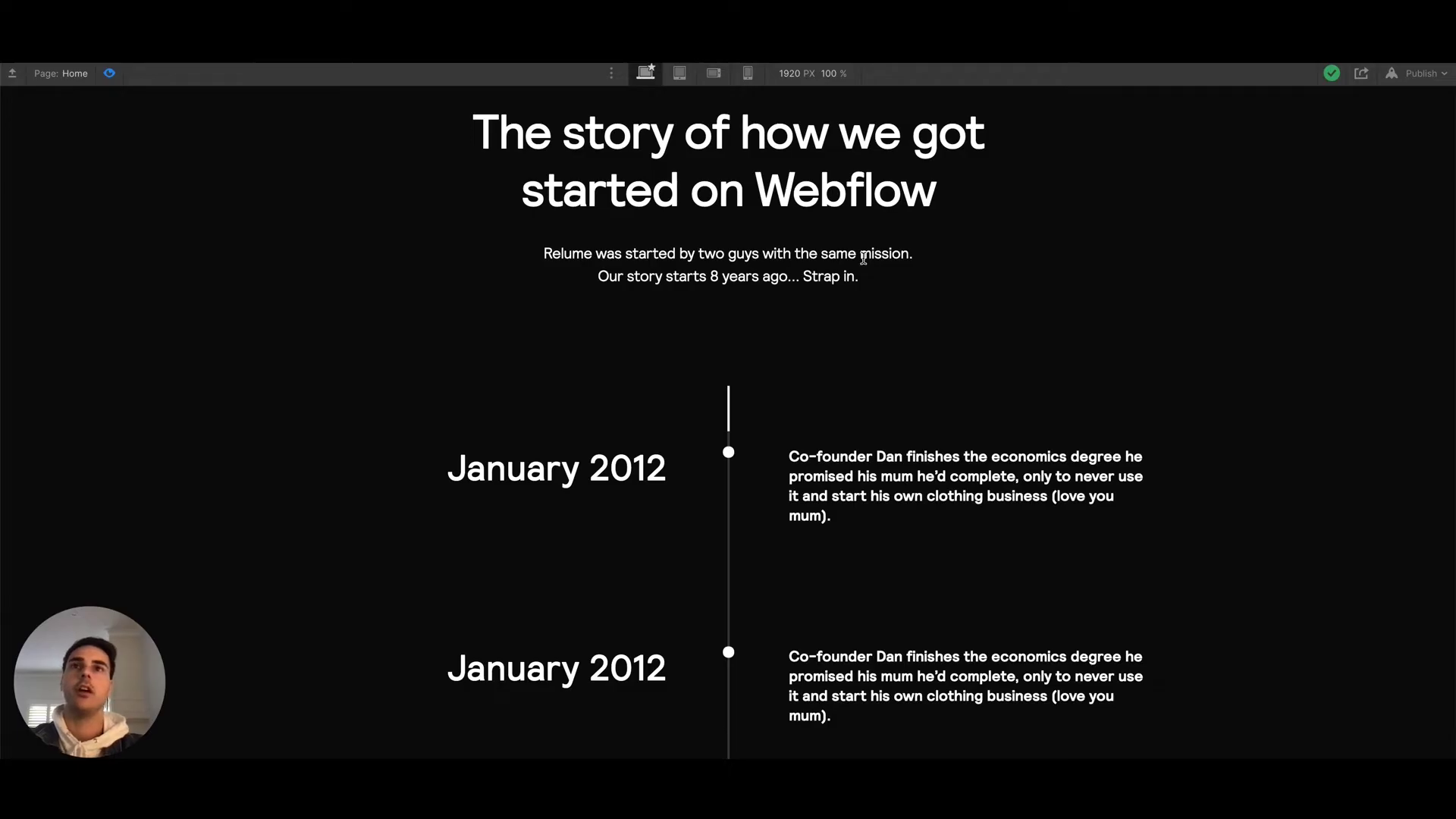
{"action": "scroll", "coordinate": [863, 259], "scroll_direction": "up", "scroll_amount": 2}
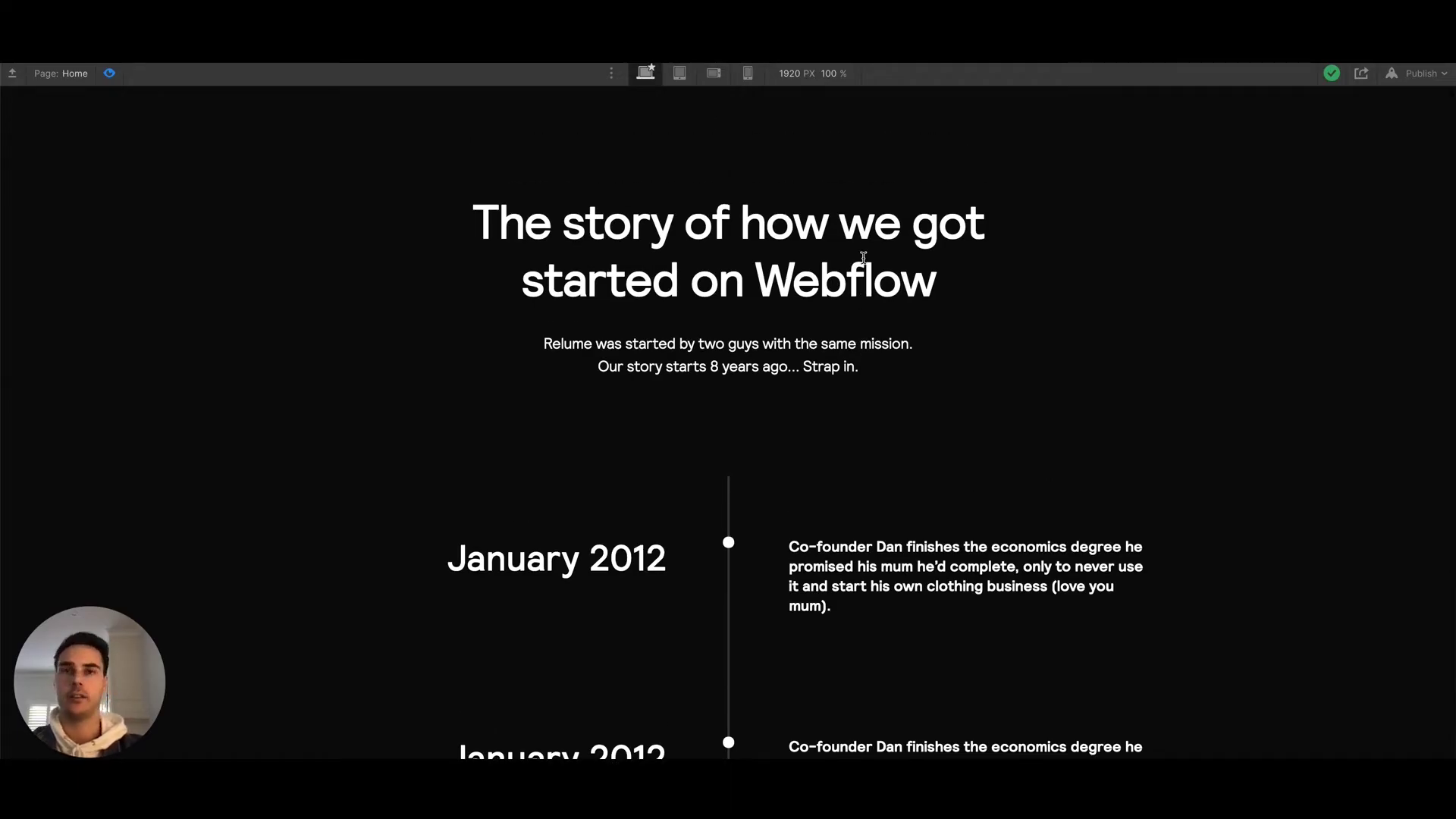
{"action": "left_click", "coordinate": [109, 74]}
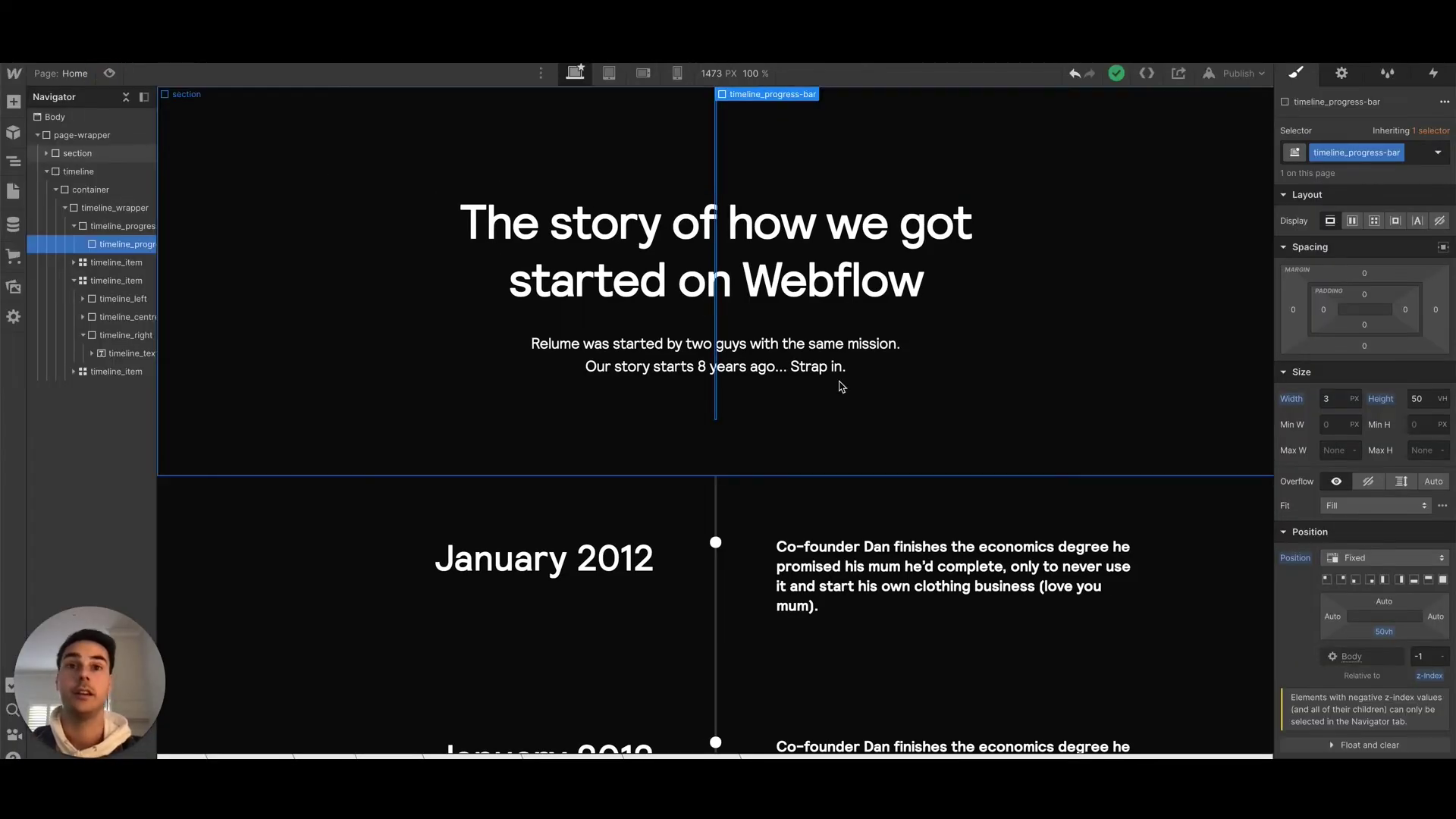
Collapse the second timeline_item and duplicate the items until timeline_wrapper holds six of them.
{"action": "scroll", "coordinate": [896, 470], "scroll_direction": "down", "scroll_amount": 1}
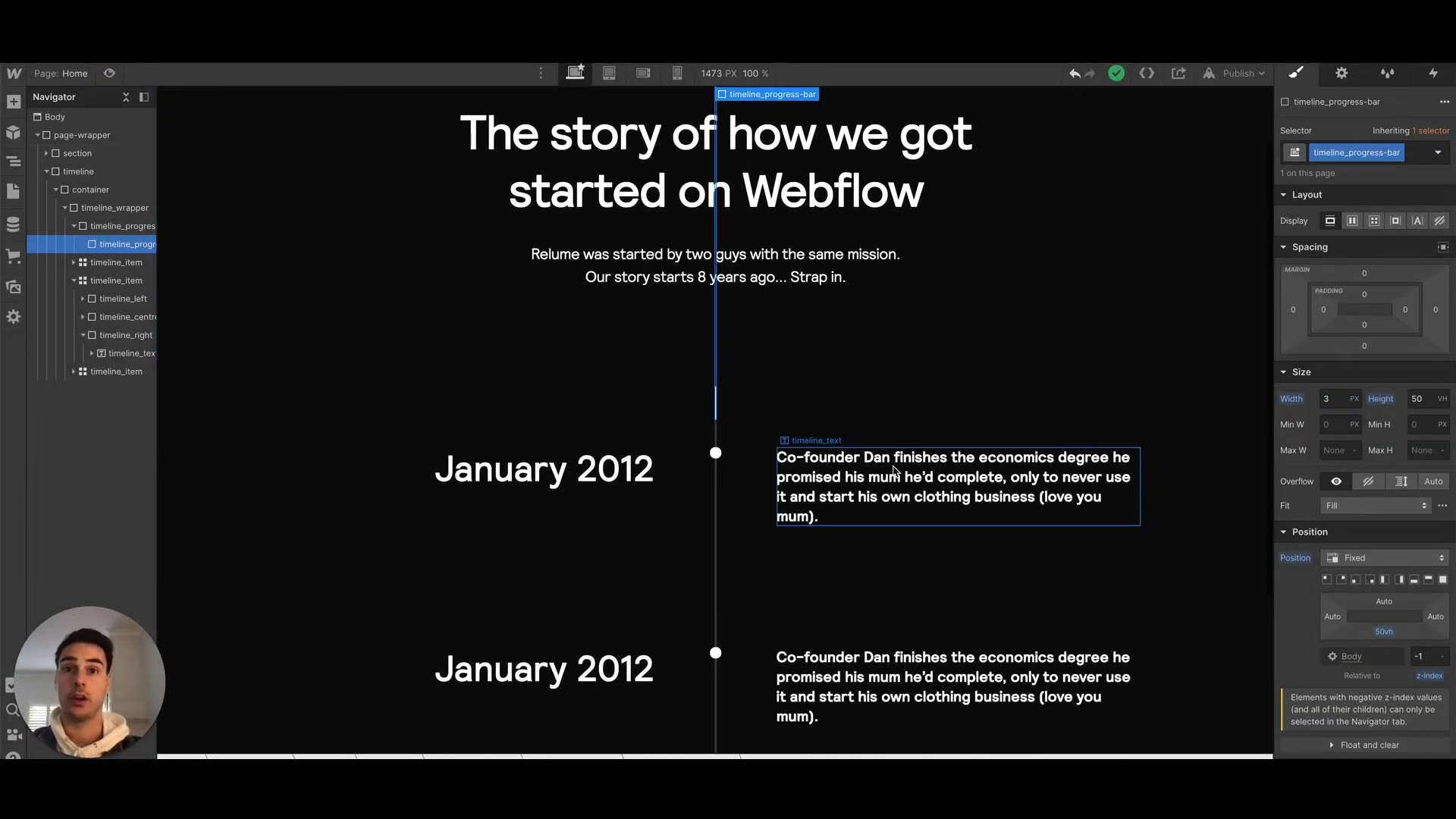
{"action": "scroll", "coordinate": [948, 454], "scroll_direction": "down", "scroll_amount": 3}
{"action": "scroll", "coordinate": [965, 421], "scroll_direction": "up", "scroll_amount": 3}
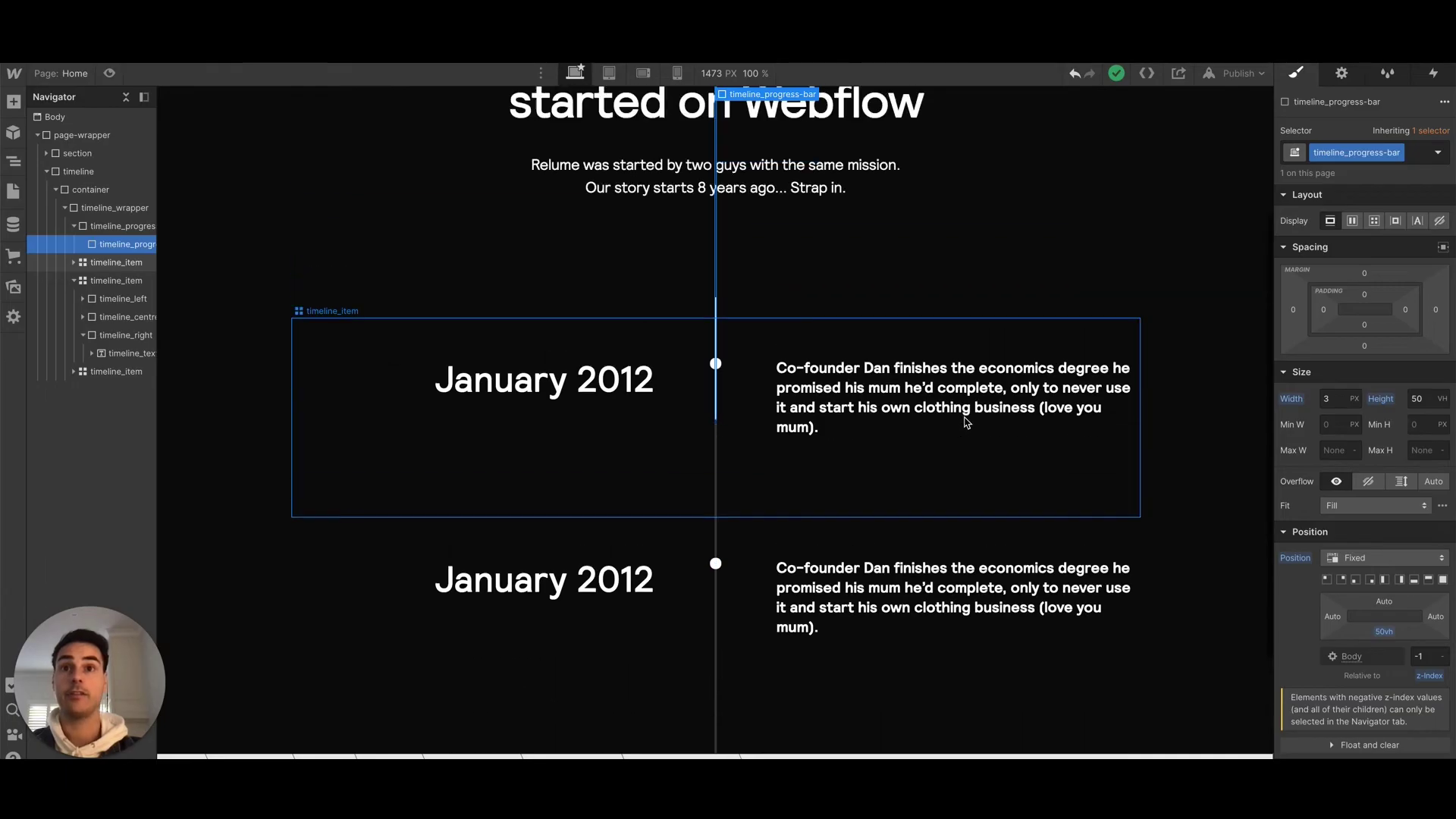
{"action": "left_click", "coordinate": [74, 280]}
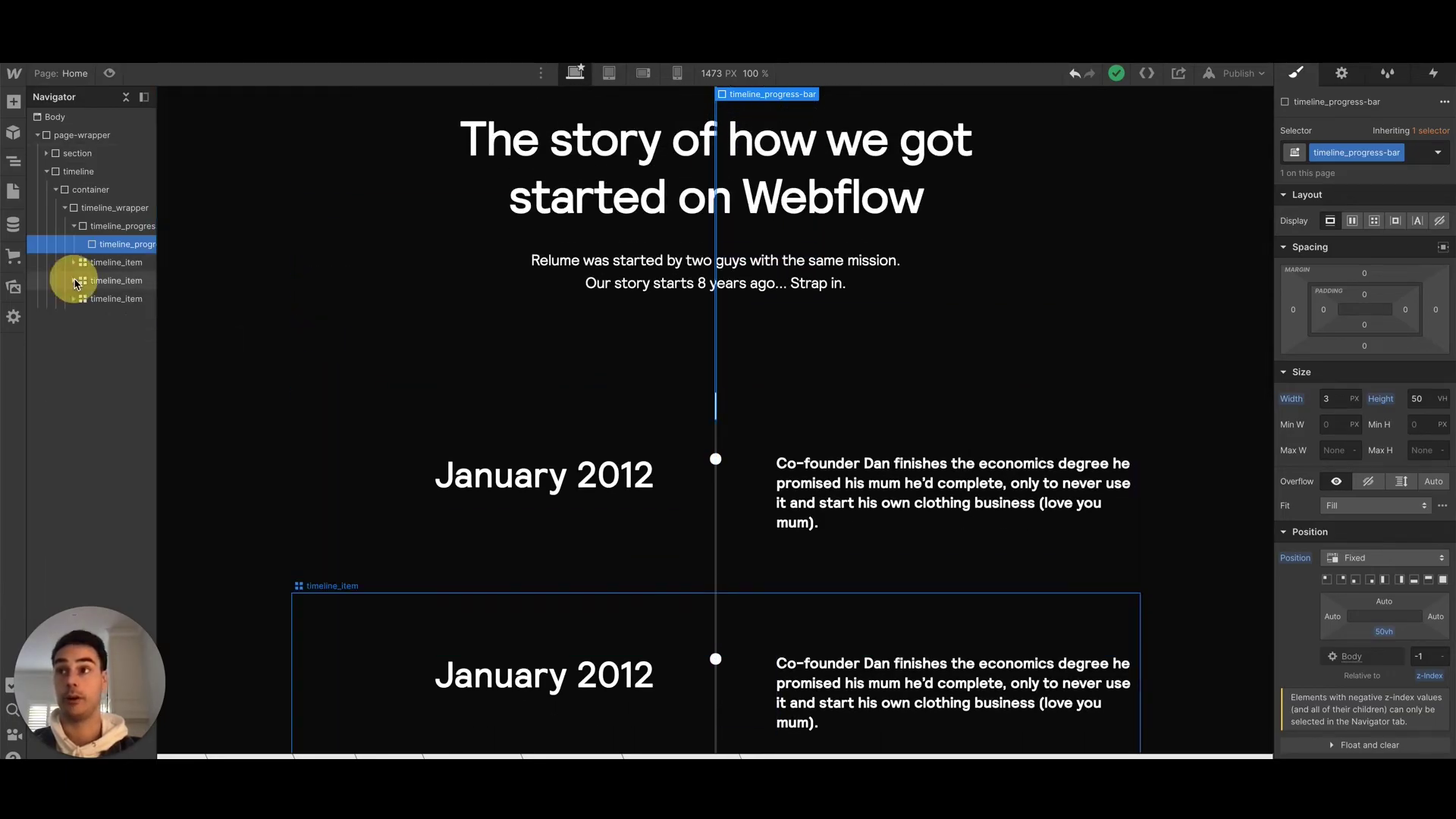
{"action": "left_click", "coordinate": [114, 298]}
{"action": "scroll", "coordinate": [855, 392], "scroll_direction": "down", "scroll_amount": 2}
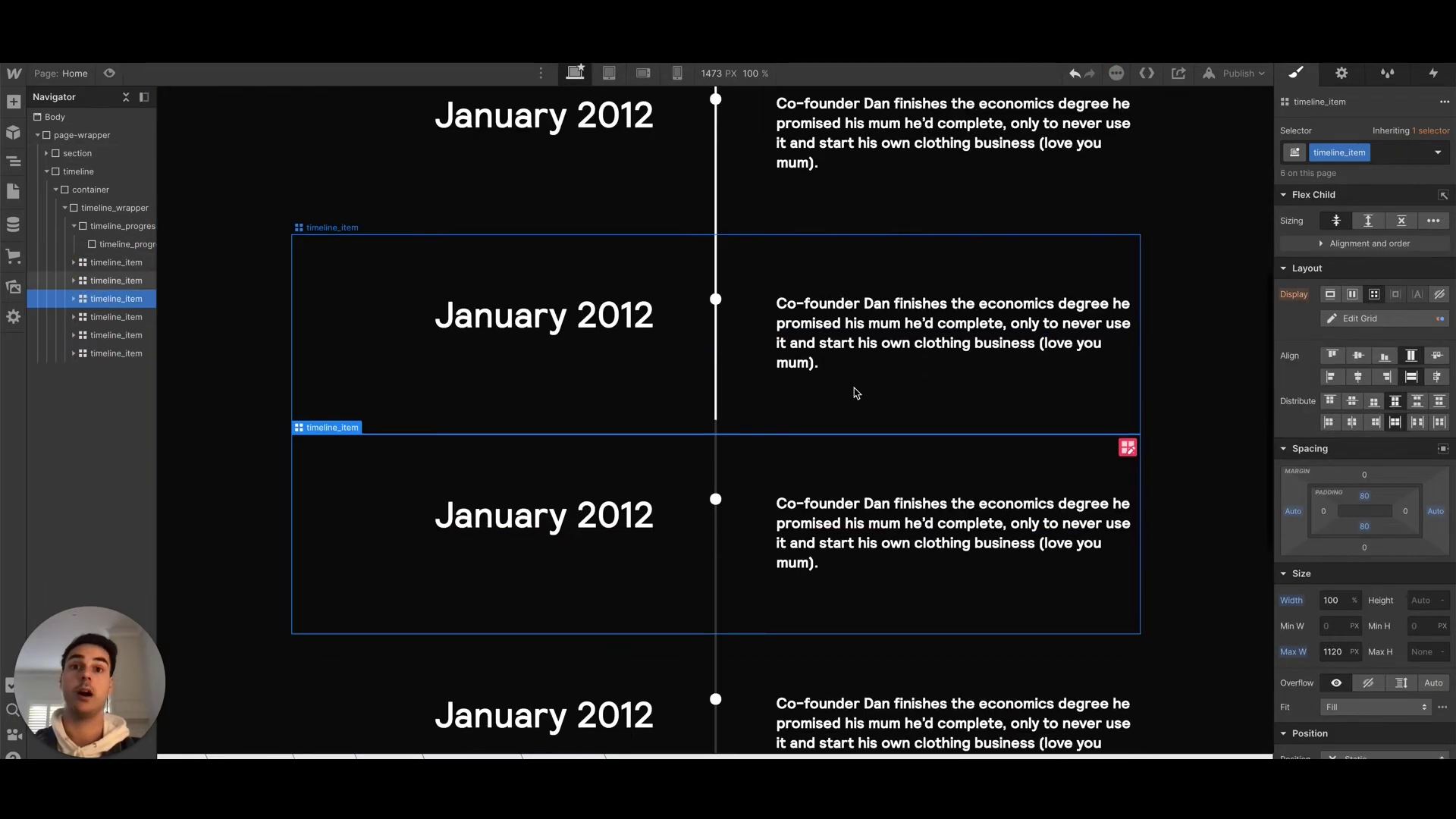
Preview the extended timeline and examine how the progress bar fills past each circle while scrolling.
{"action": "key", "text": "ctrl+shift+p"}
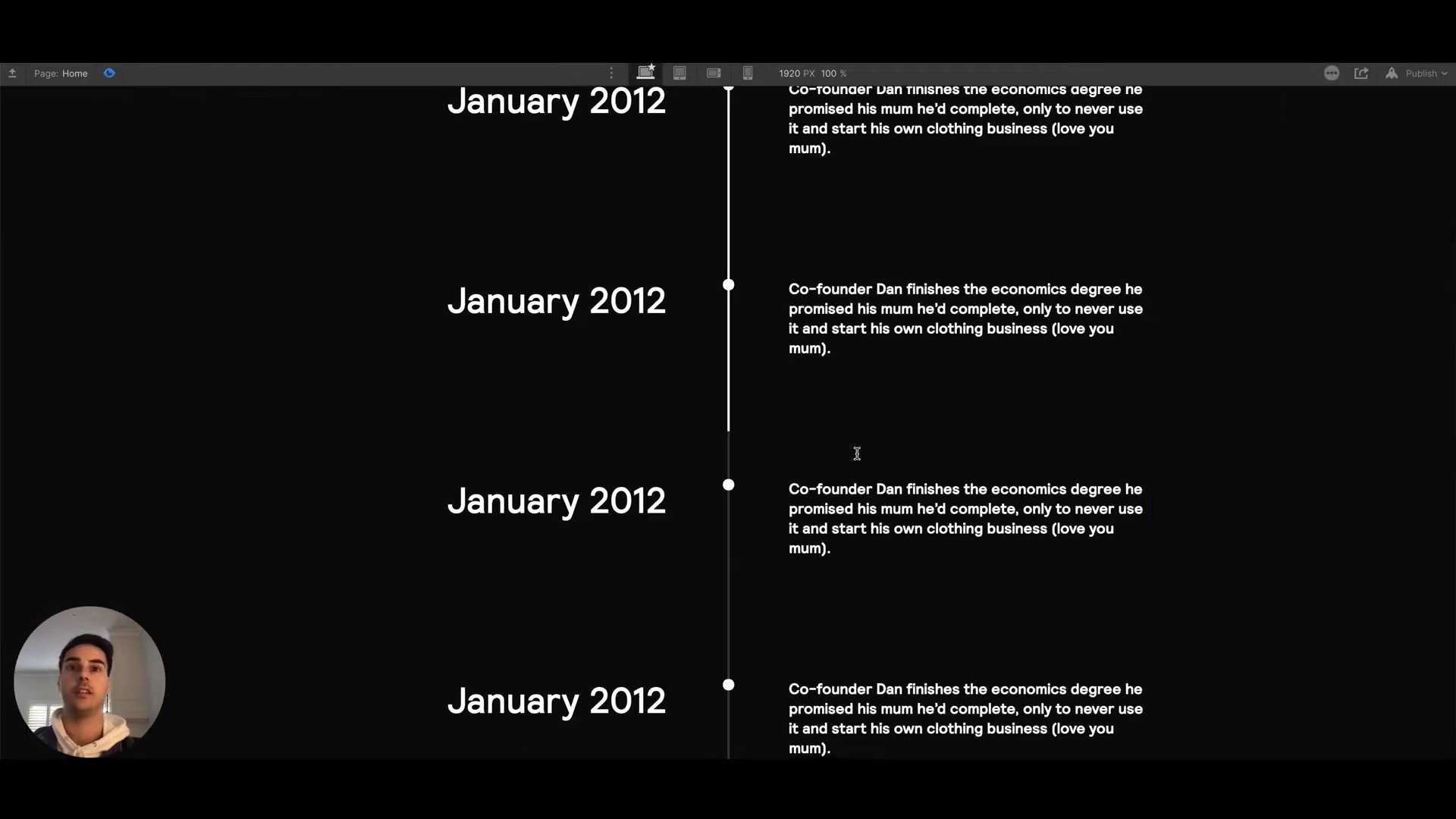
{"action": "scroll", "coordinate": [854, 452], "scroll_direction": "up", "scroll_amount": 1}
{"action": "scroll", "coordinate": [855, 452], "scroll_direction": "down", "scroll_amount": 1}
{"action": "scroll", "coordinate": [856, 455], "scroll_direction": "up", "scroll_amount": 1}
{"action": "scroll", "coordinate": [859, 459], "scroll_direction": "up", "scroll_amount": 5}
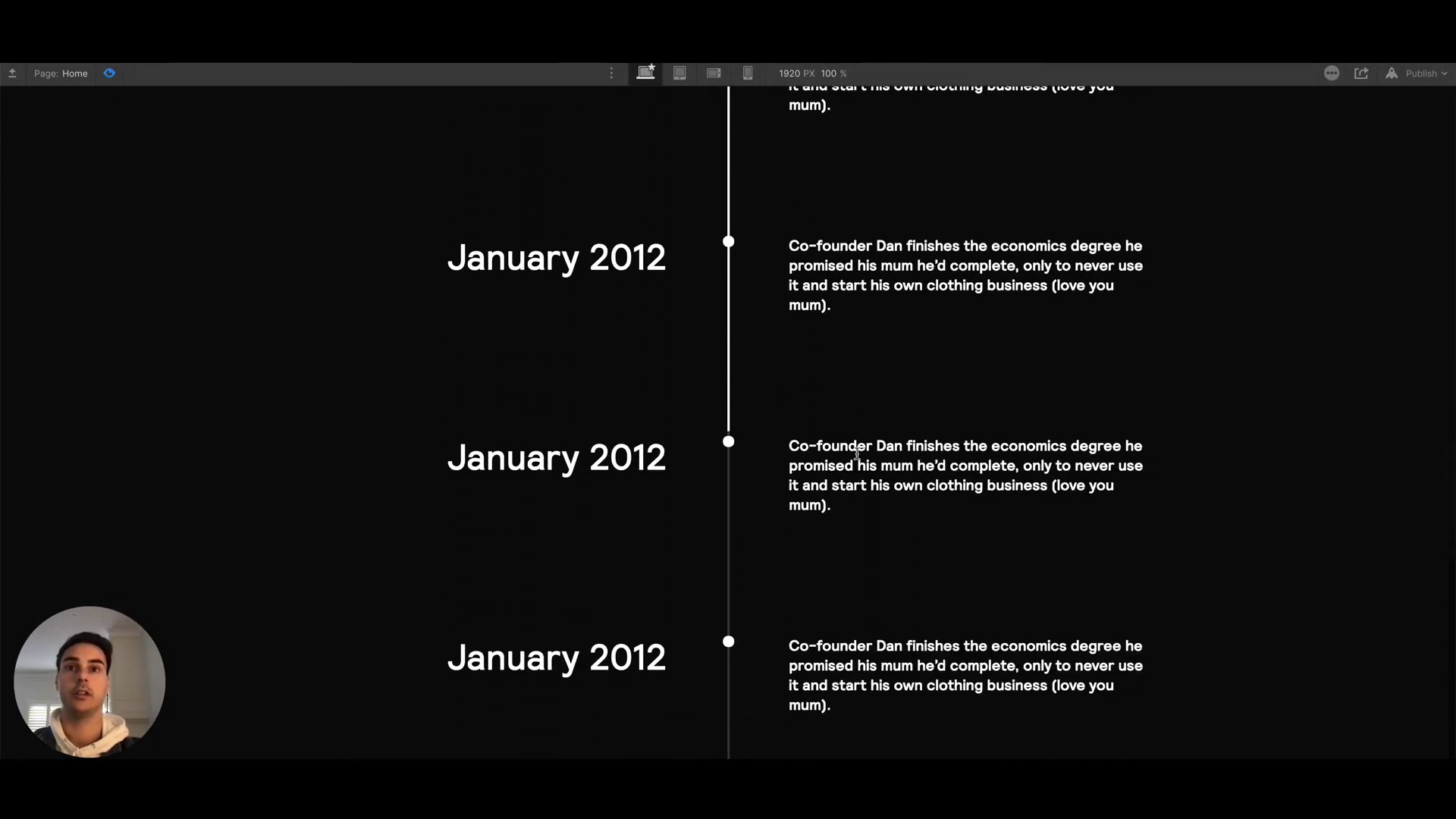
{"action": "scroll", "coordinate": [859, 459], "scroll_direction": "down", "scroll_amount": 3}
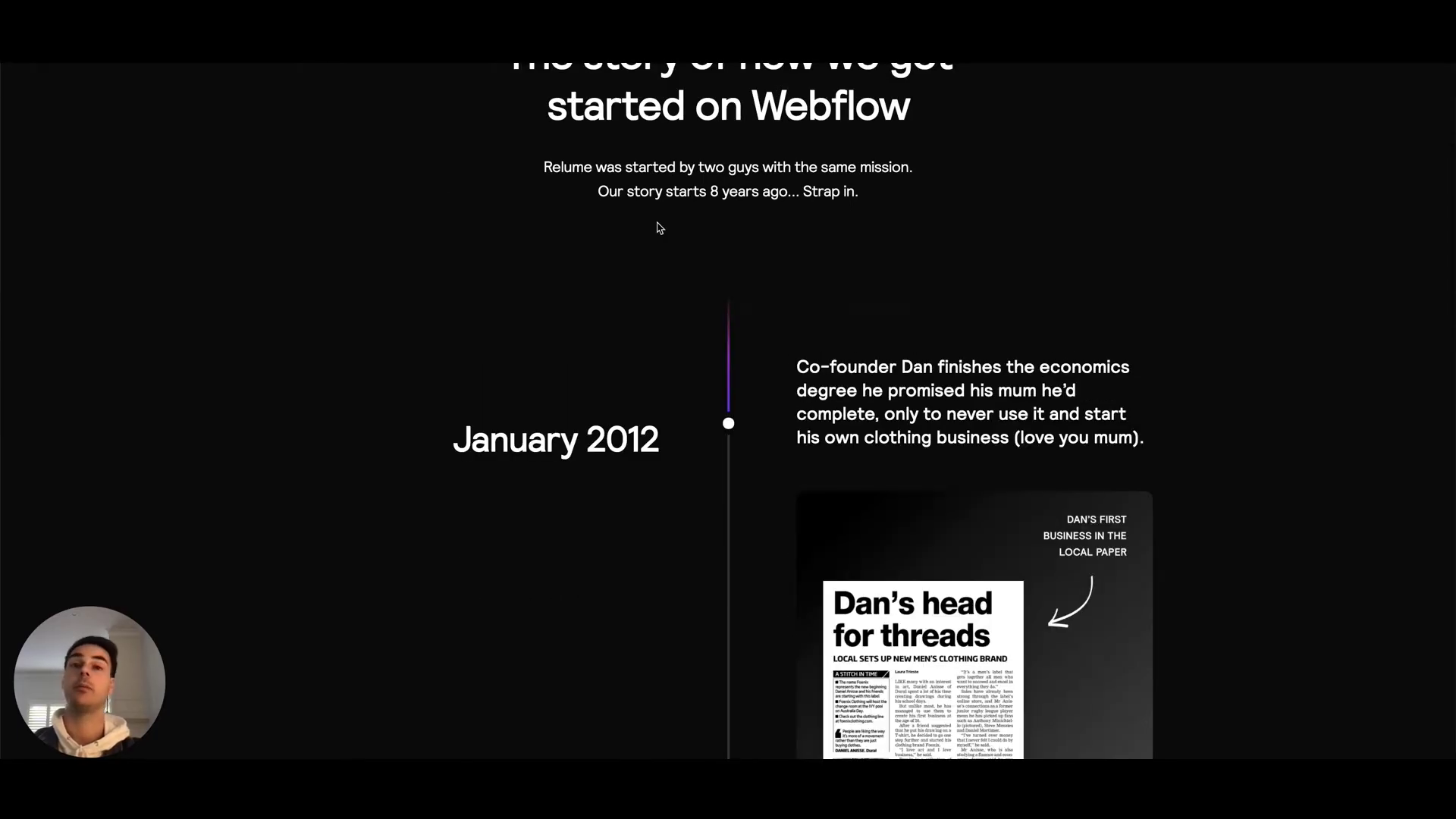
Switch to the finished Relume timeline page to examine its gradient line, sticky dates and circles and item fading, and return to Webflow's design view.
{"action": "scroll", "coordinate": [871, 406], "scroll_direction": "down", "scroll_amount": 10}
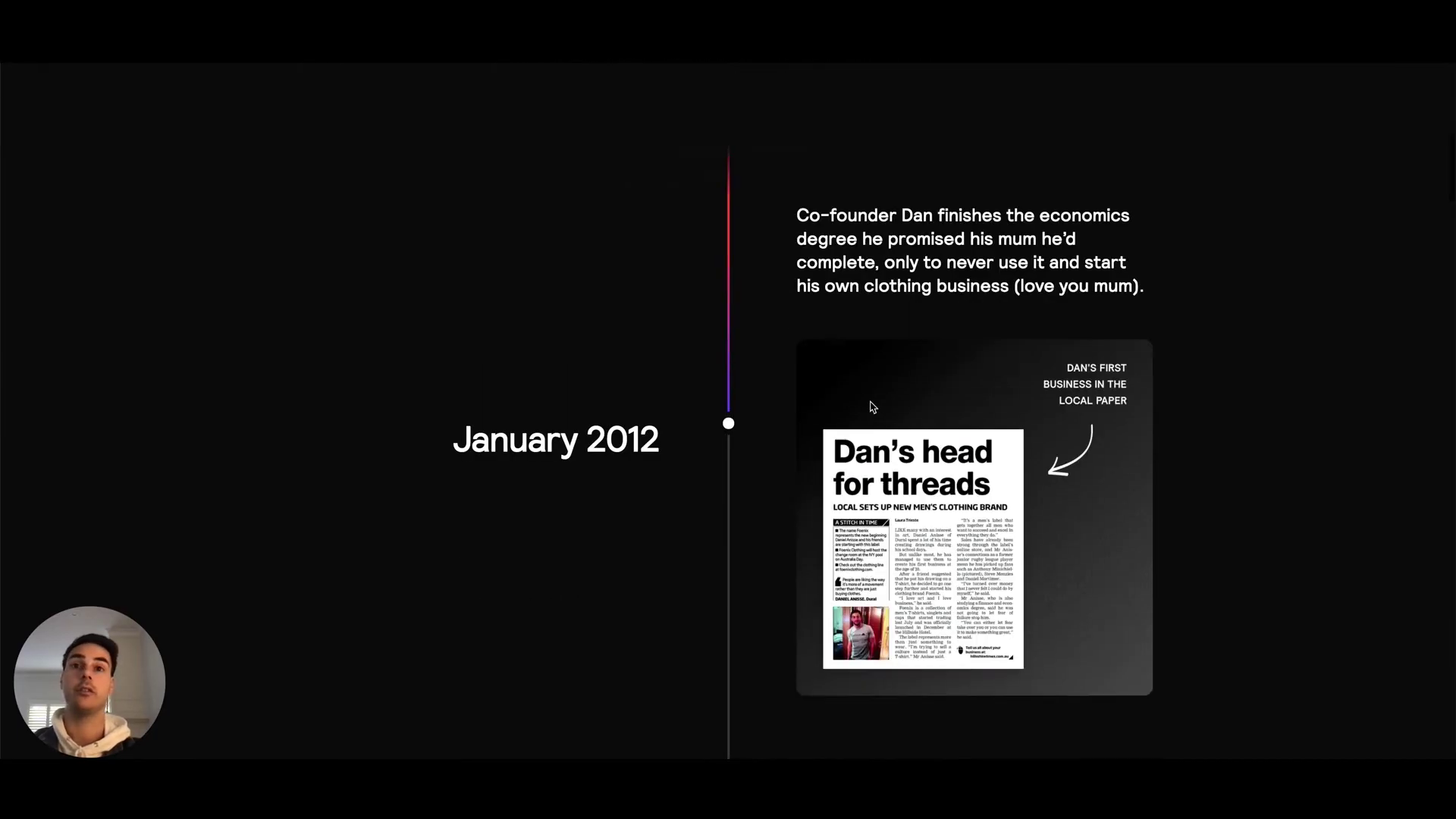
{"action": "scroll", "coordinate": [870, 406], "scroll_direction": "up", "scroll_amount": 6}
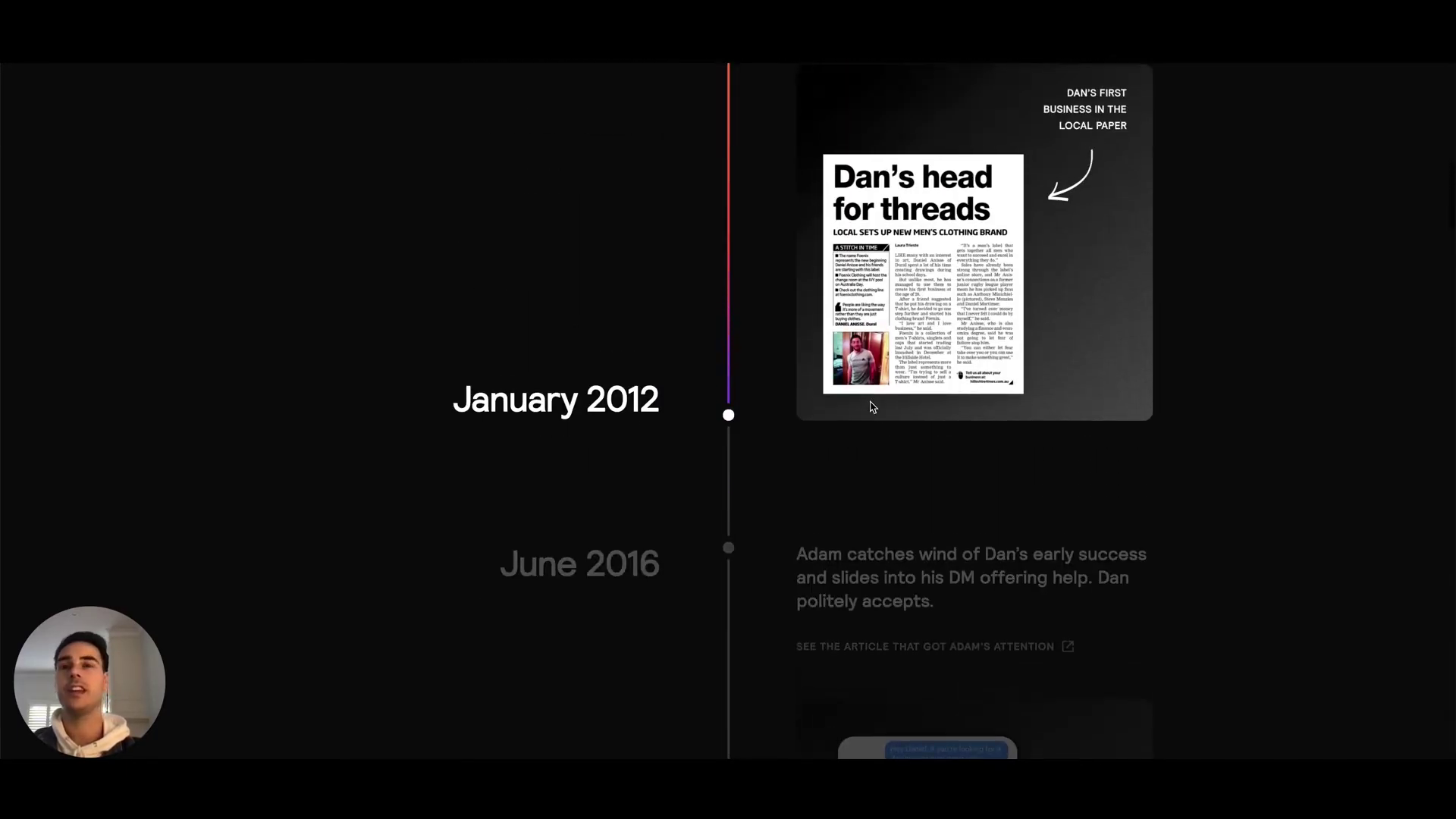
{"action": "scroll", "coordinate": [870, 405], "scroll_direction": "down", "scroll_amount": 2}
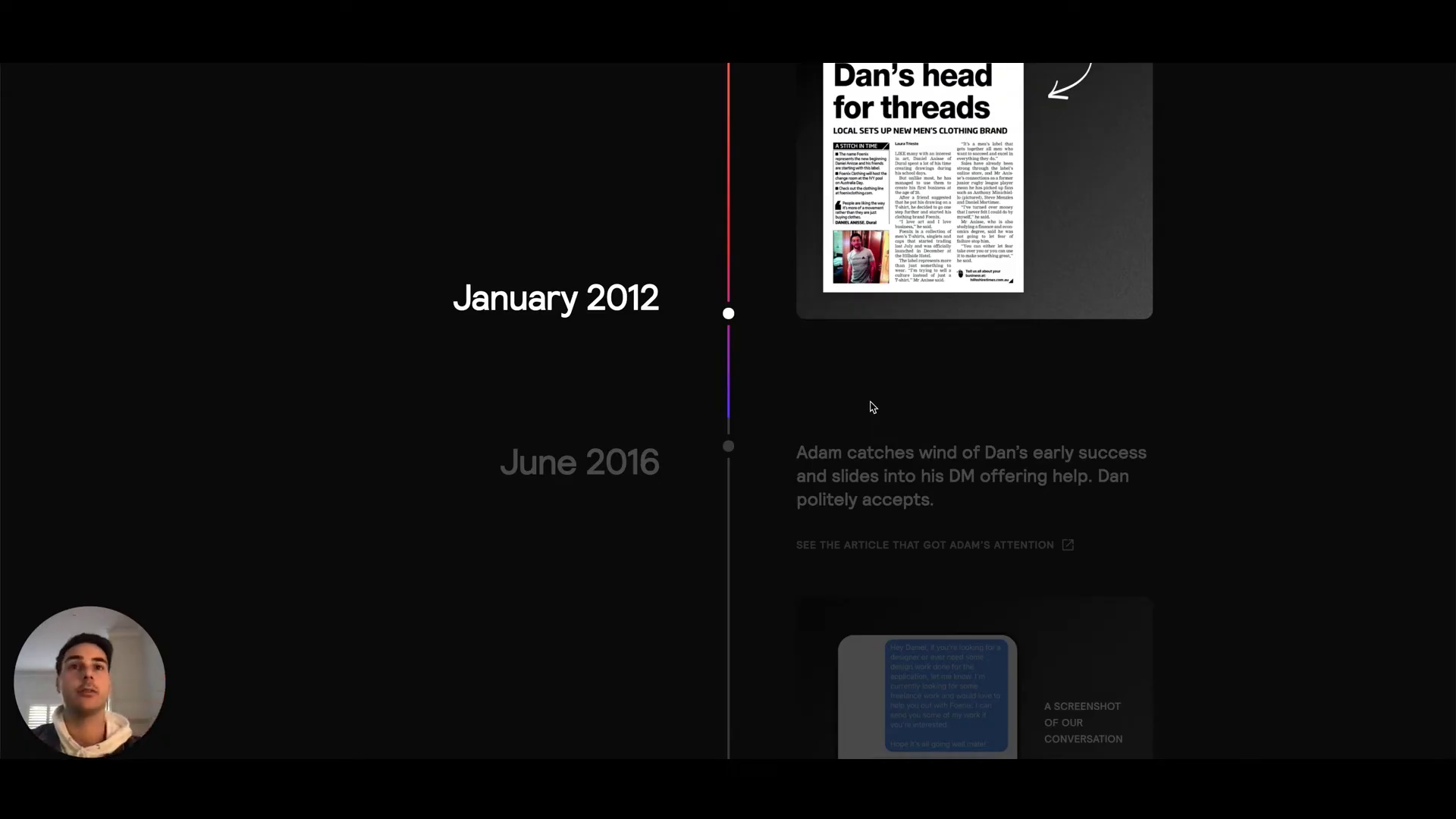
{"action": "scroll", "coordinate": [934, 440], "scroll_direction": "down", "scroll_amount": 2}
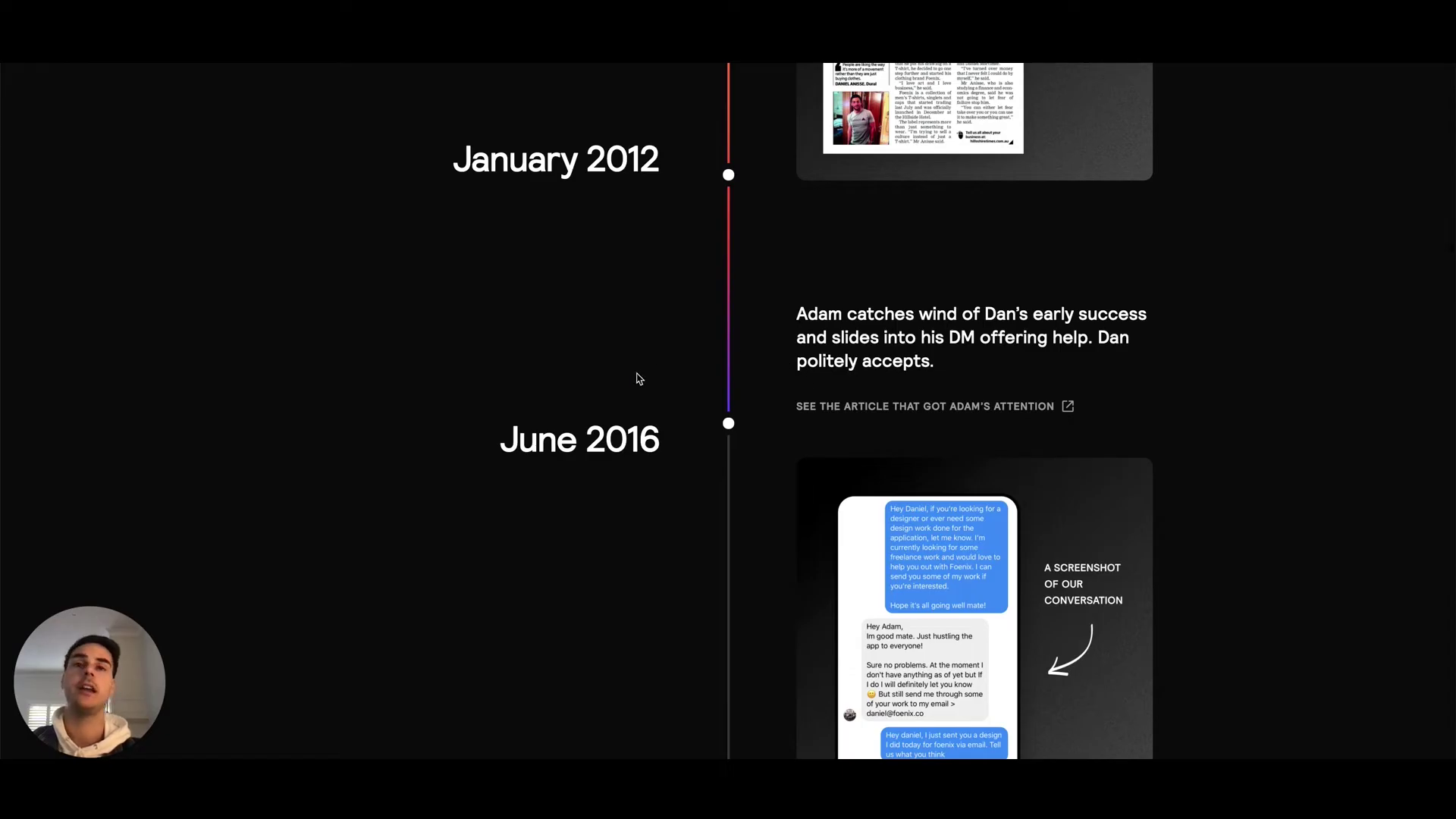
{"action": "scroll", "coordinate": [638, 377], "scroll_direction": "up", "scroll_amount": 1}
{"action": "scroll", "coordinate": [638, 378], "scroll_direction": "down", "scroll_amount": 1}
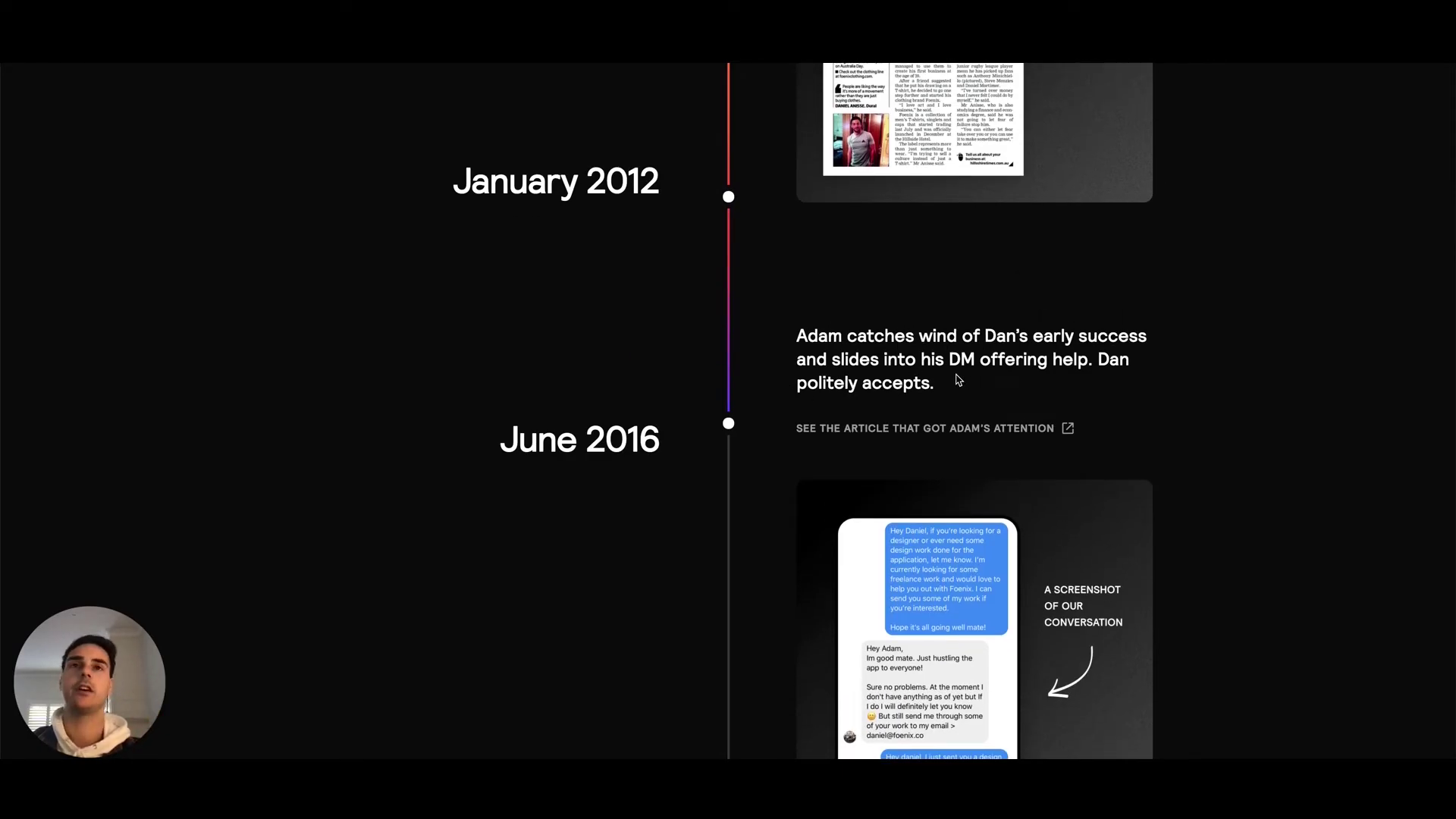
{"action": "scroll", "coordinate": [958, 379], "scroll_direction": "up", "scroll_amount": 2}
{"action": "scroll", "coordinate": [957, 379], "scroll_direction": "down", "scroll_amount": 2}
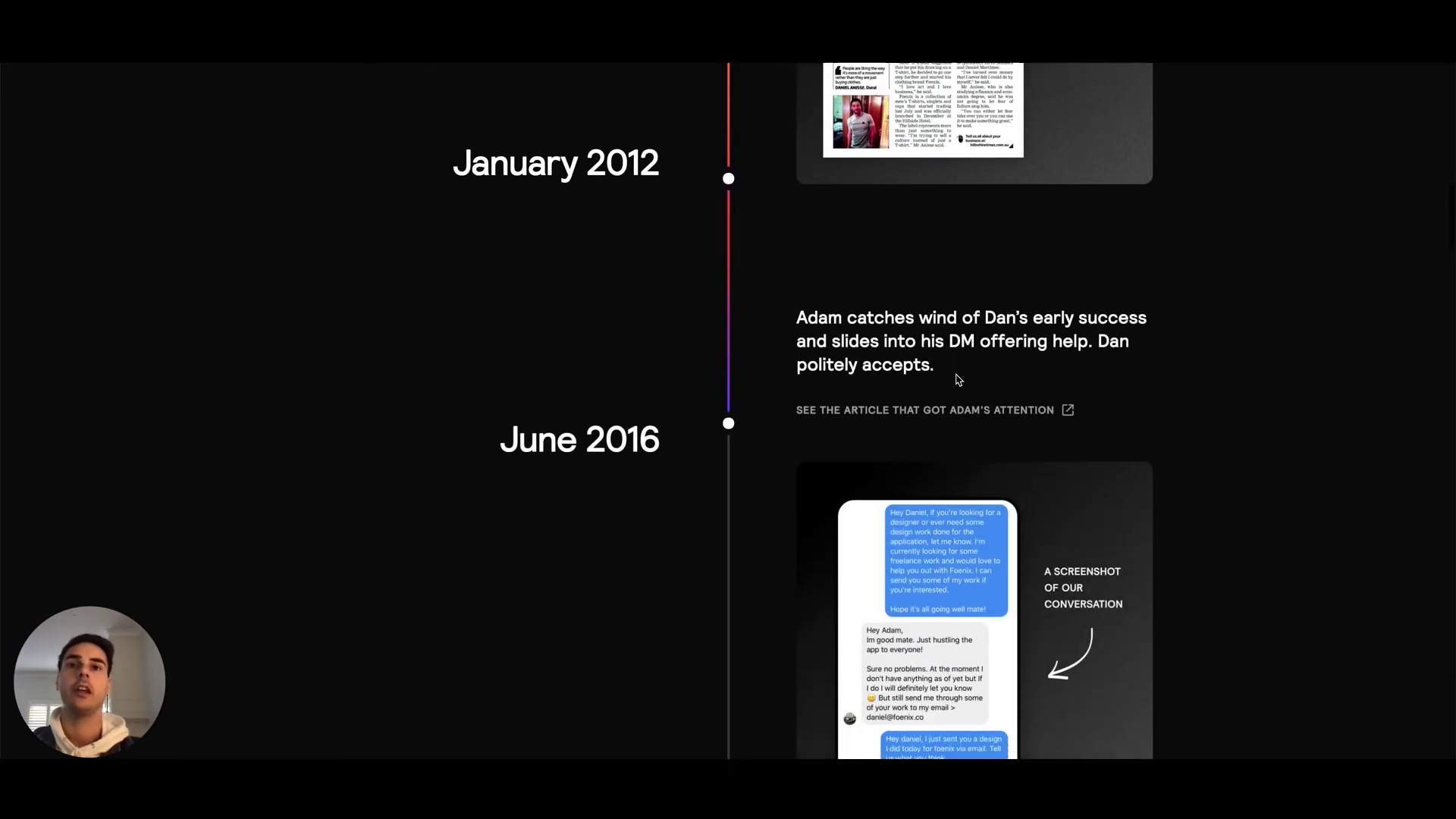
{"action": "scroll", "coordinate": [958, 379], "scroll_direction": "down", "scroll_amount": 2}
{"action": "scroll", "coordinate": [808, 485], "scroll_direction": "down", "scroll_amount": 4}
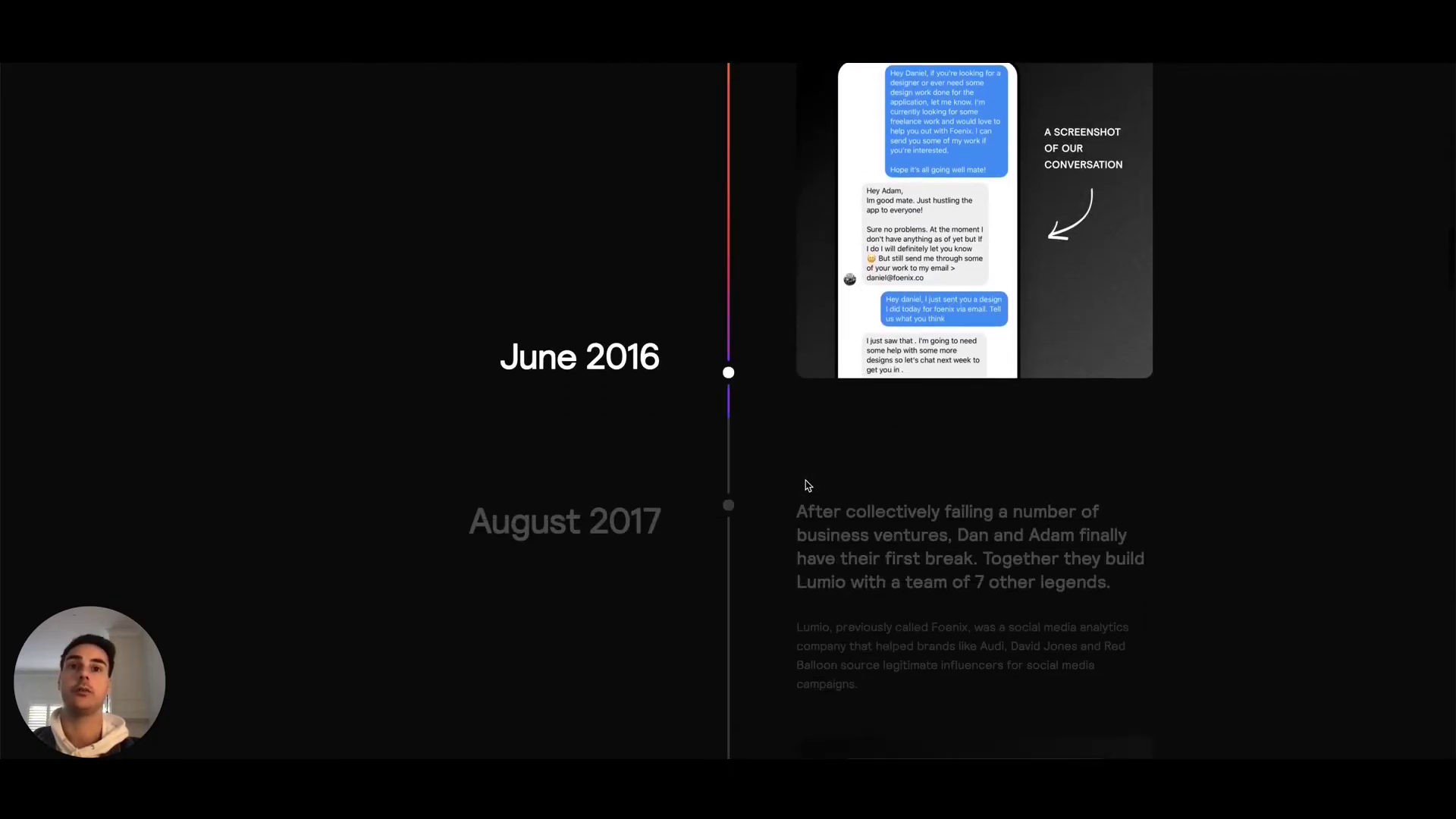
{"action": "scroll", "coordinate": [808, 485], "scroll_direction": "up", "scroll_amount": 5}
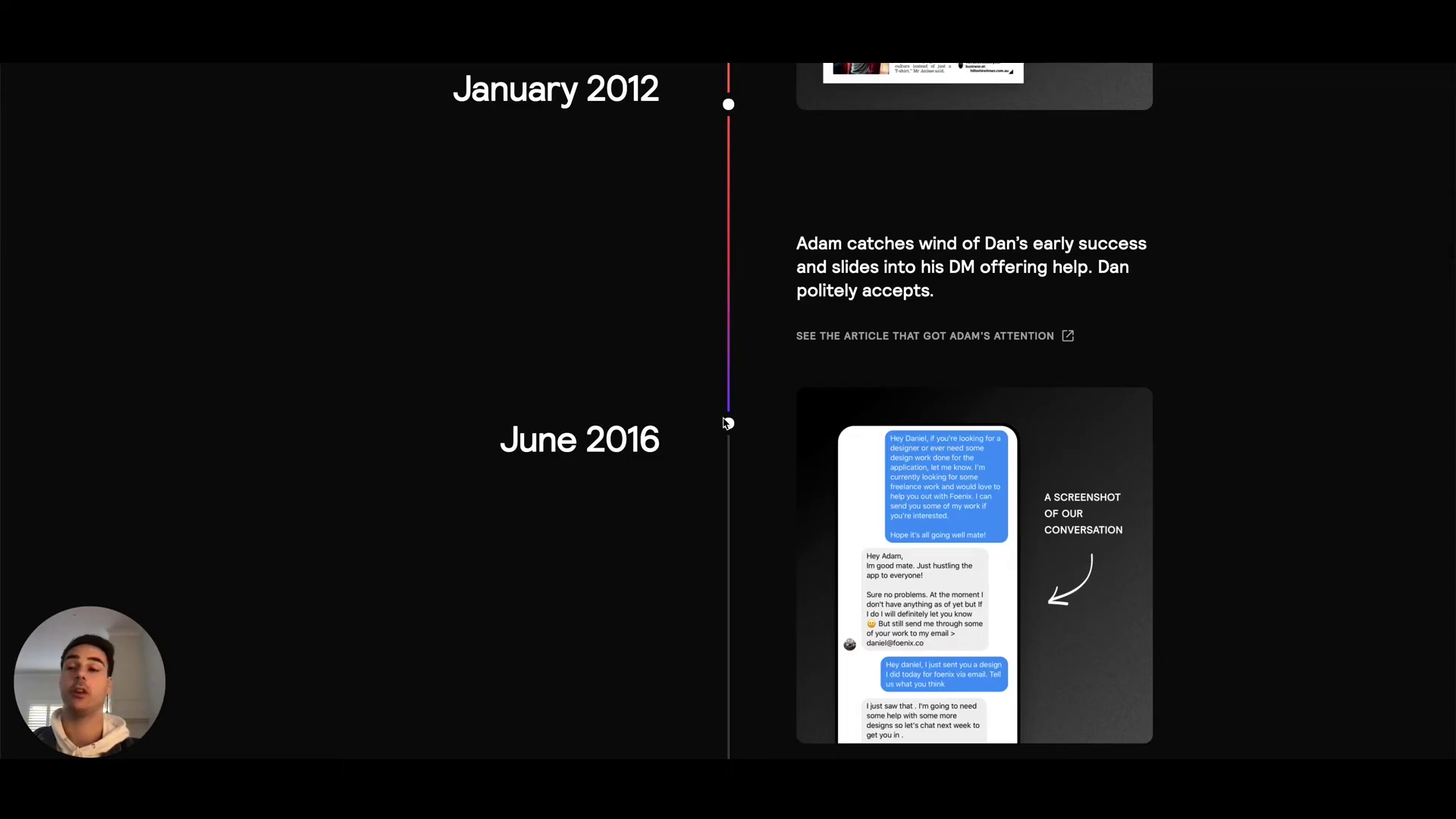
{"action": "scroll", "coordinate": [726, 423], "scroll_direction": "up", "scroll_amount": 3}
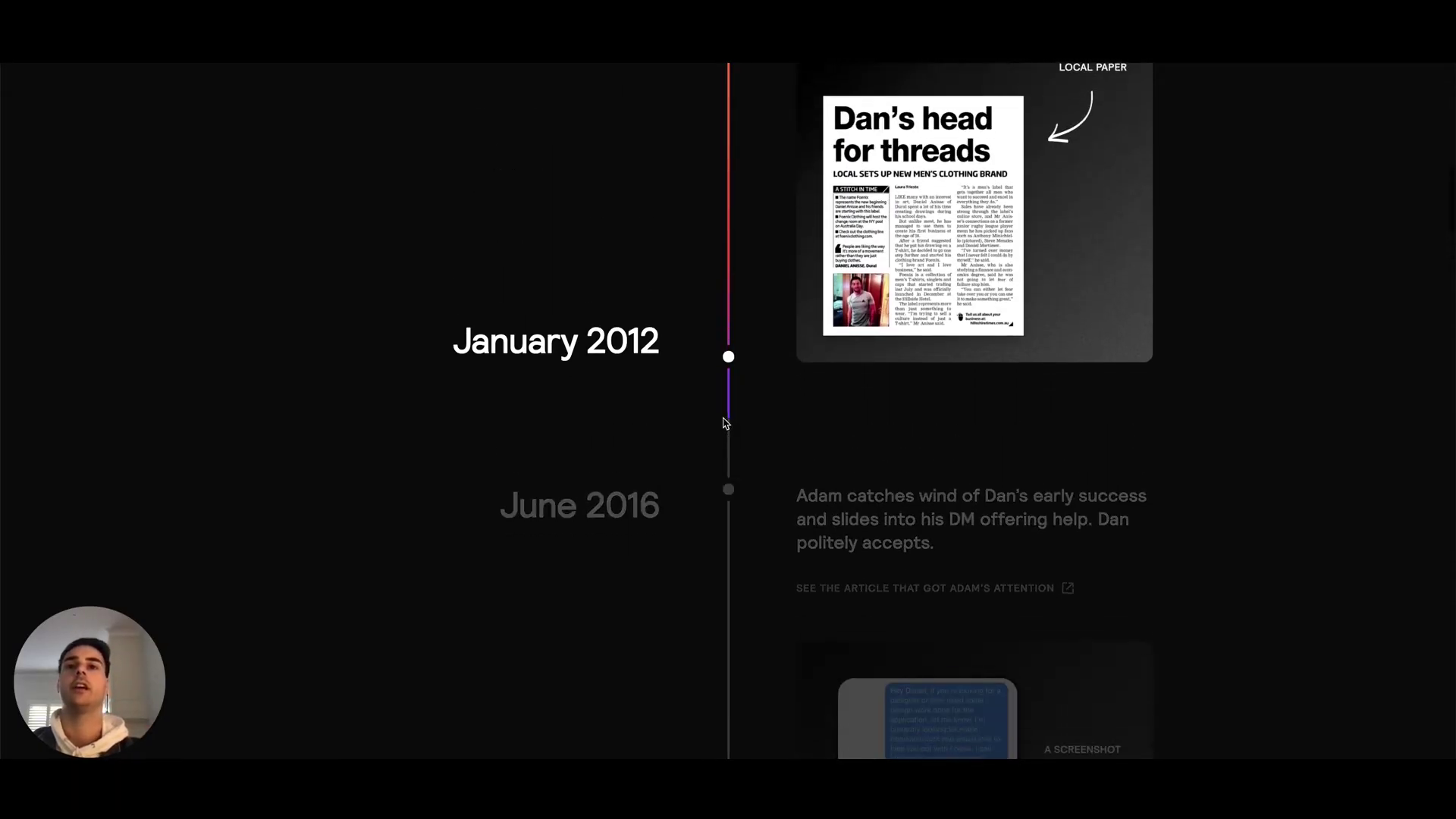
{"action": "scroll", "coordinate": [726, 423], "scroll_direction": "down", "scroll_amount": 4}
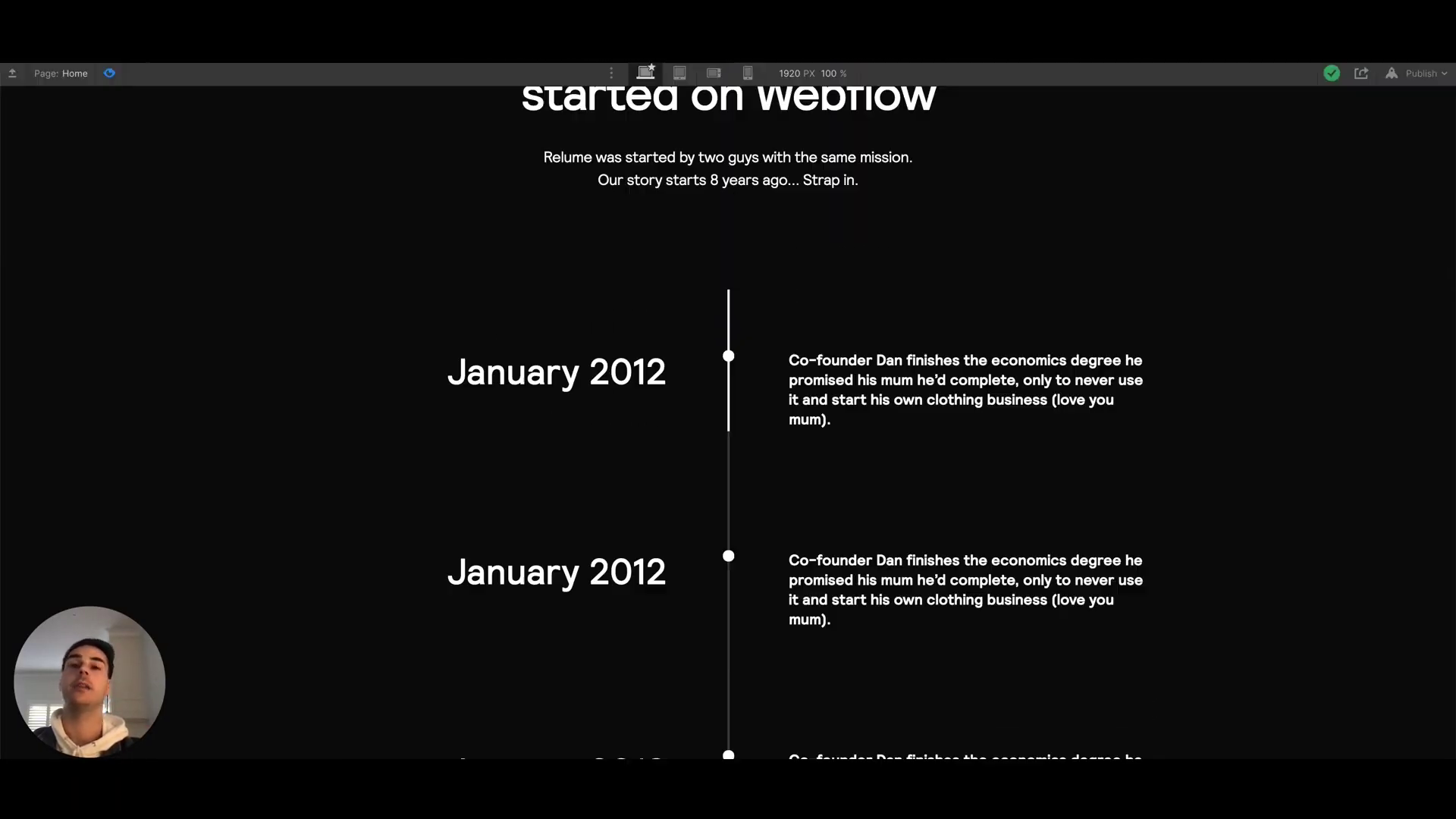
{"action": "left_click", "coordinate": [109, 73]}
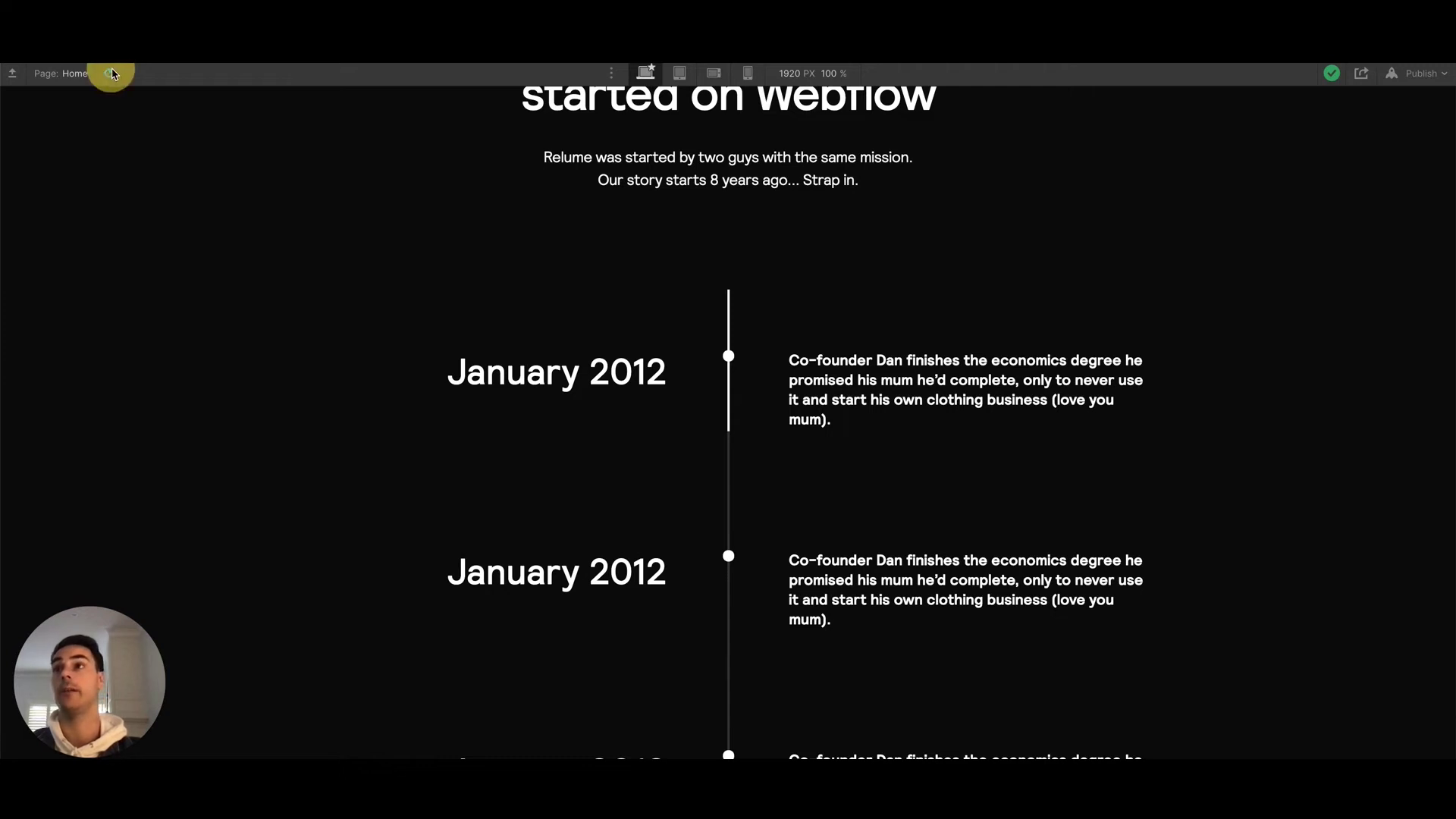